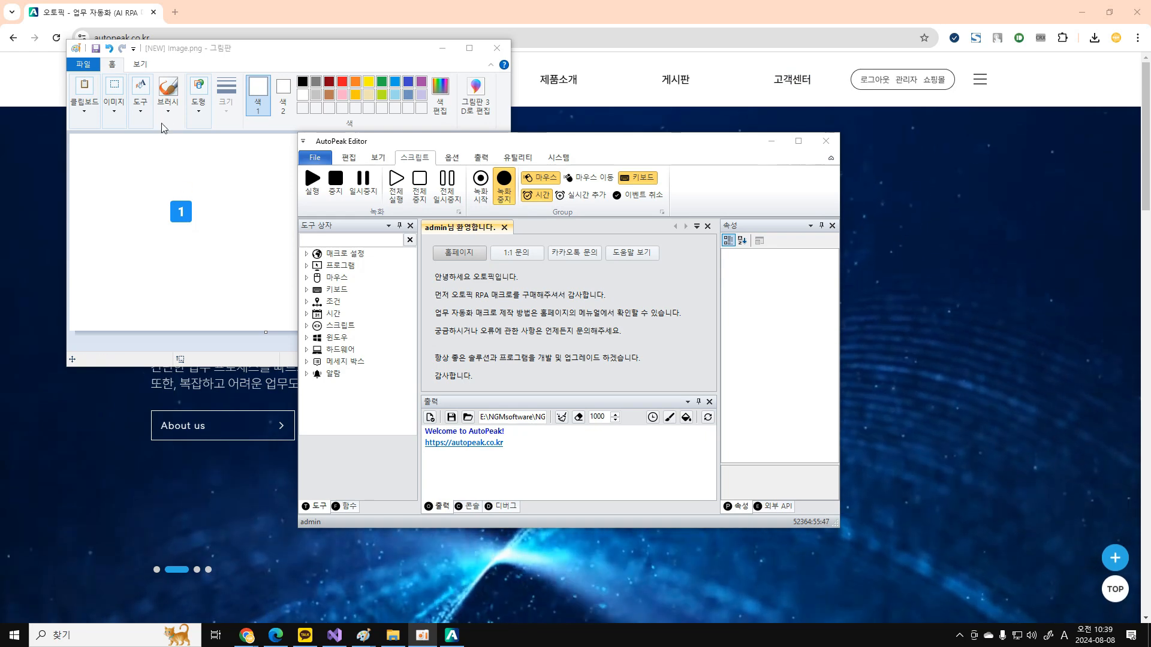
# Switch to Paint and choose the brush tool for drawing on image.png
pyautogui.click(171, 90)
pyautogui.click(171, 90)
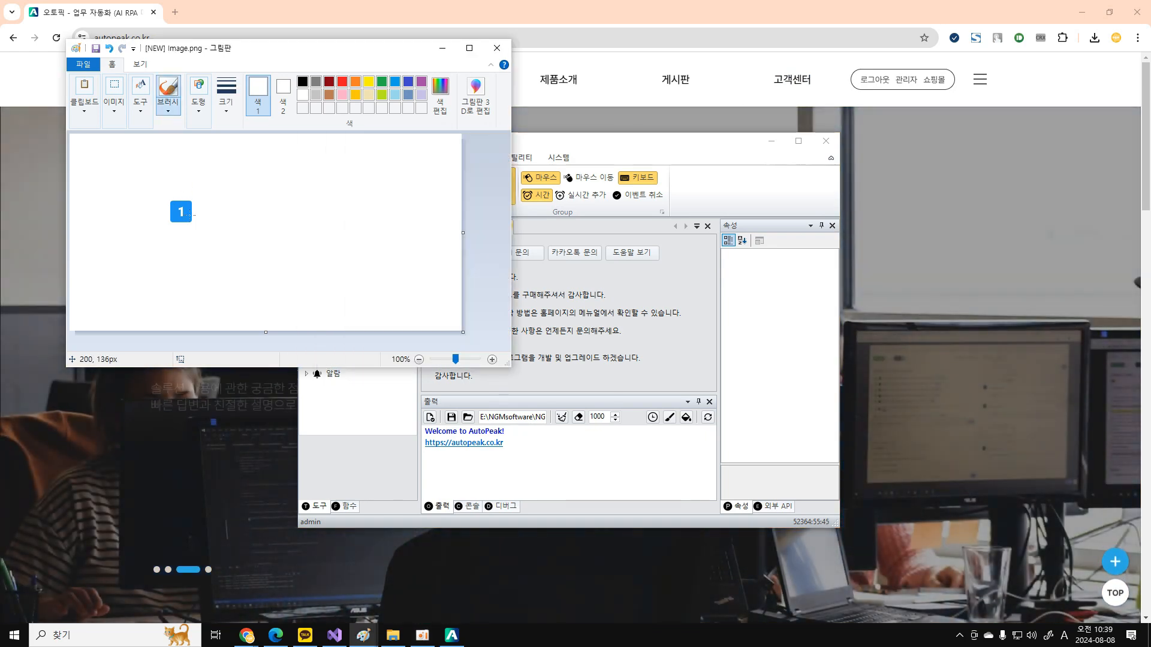
# Switch to AutoPeak Editor and add an 이미지 매치 action from the 조건 group to a new script
pyautogui.click(568, 309)
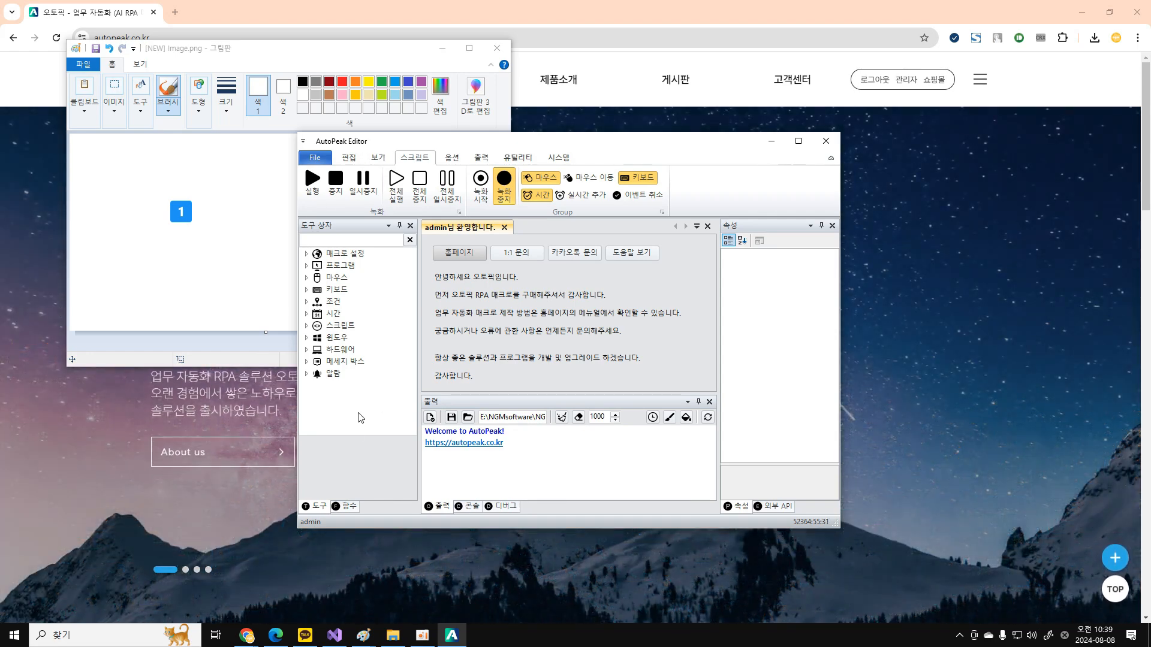
pyautogui.click(312, 509)
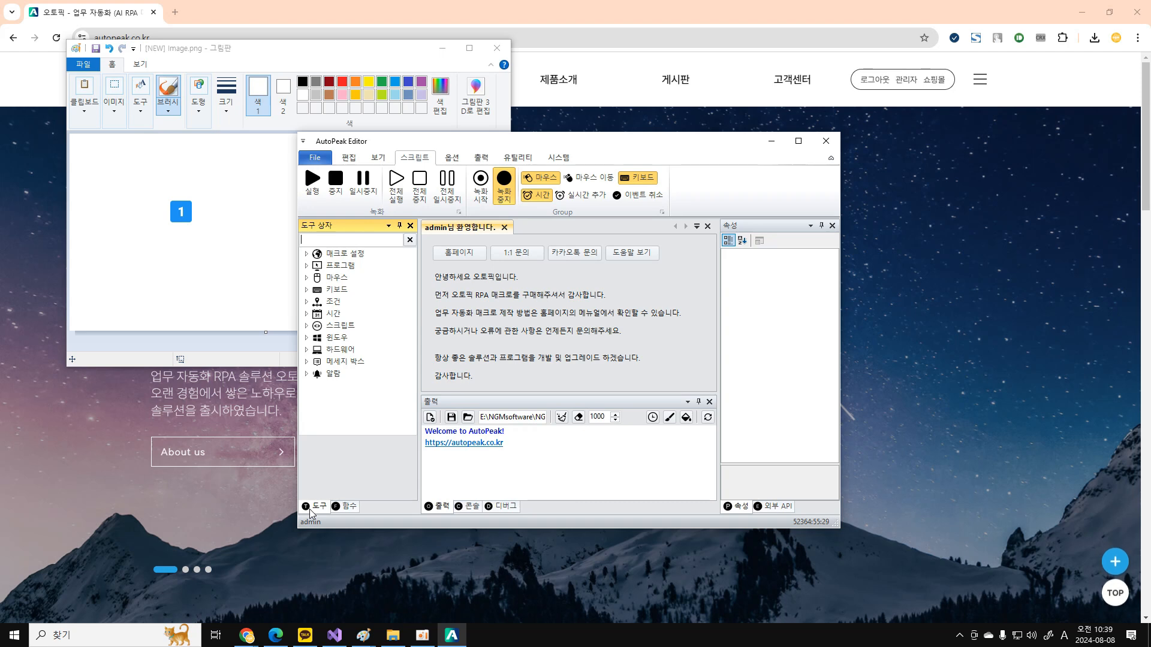
pyautogui.click(323, 304)
pyautogui.doubleClick(324, 304)
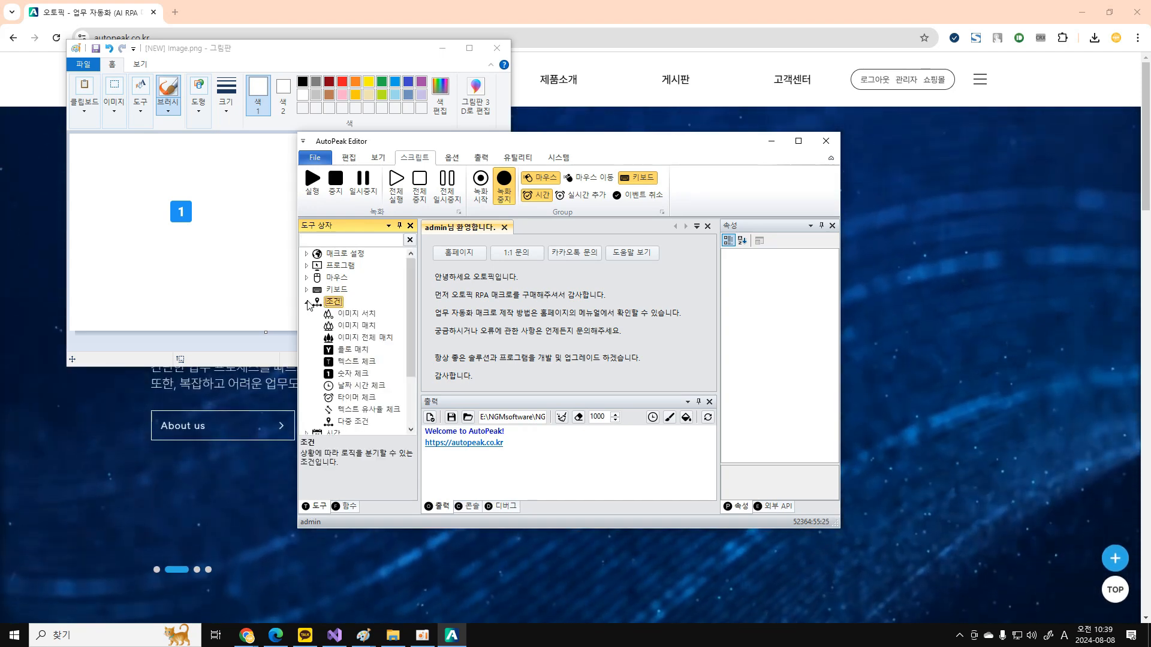
pyautogui.click(357, 328)
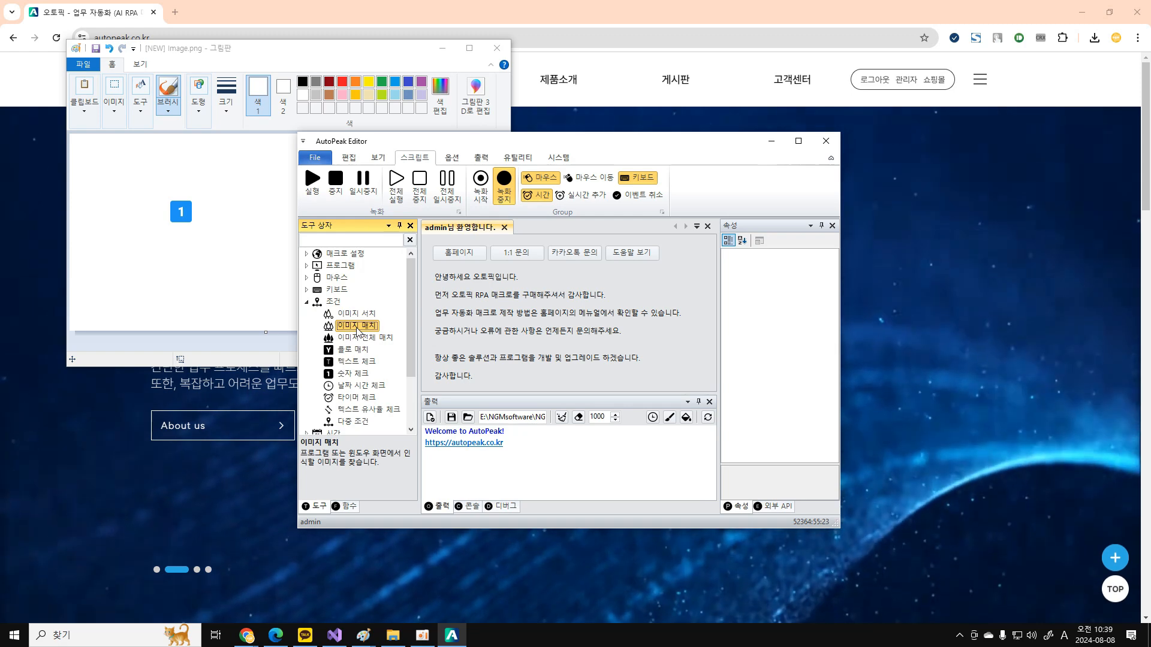
pyautogui.doubleClick(358, 327)
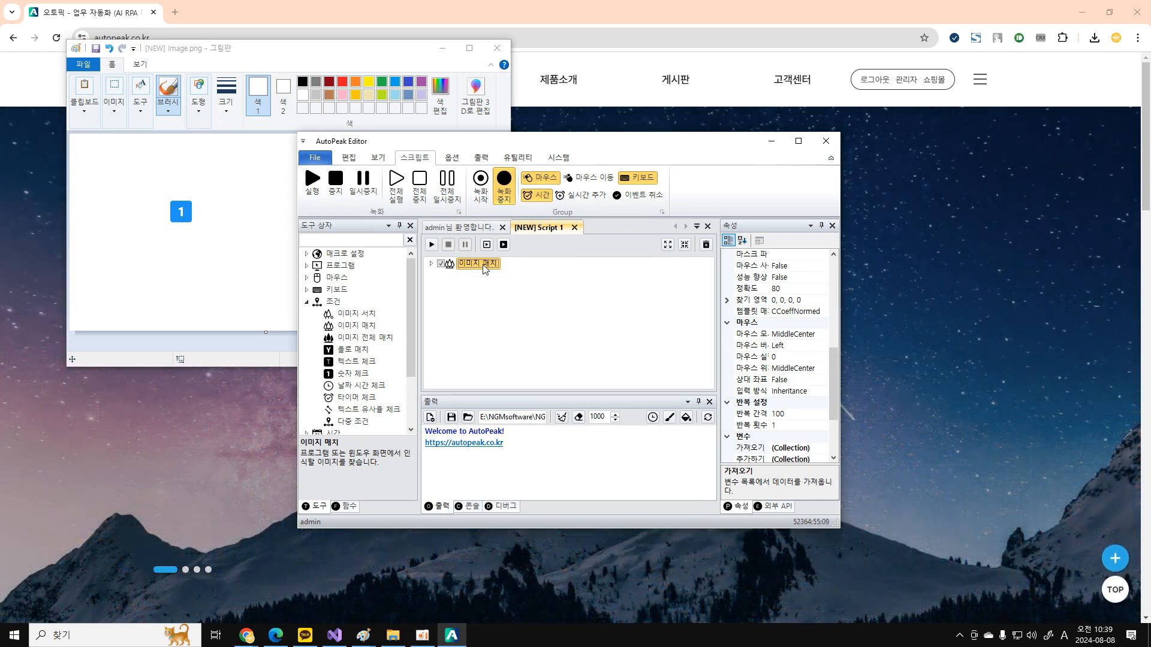
# Switch to Paint and set the brush to the thickest line size and orange as the drawing colour
pyautogui.click(253, 56)
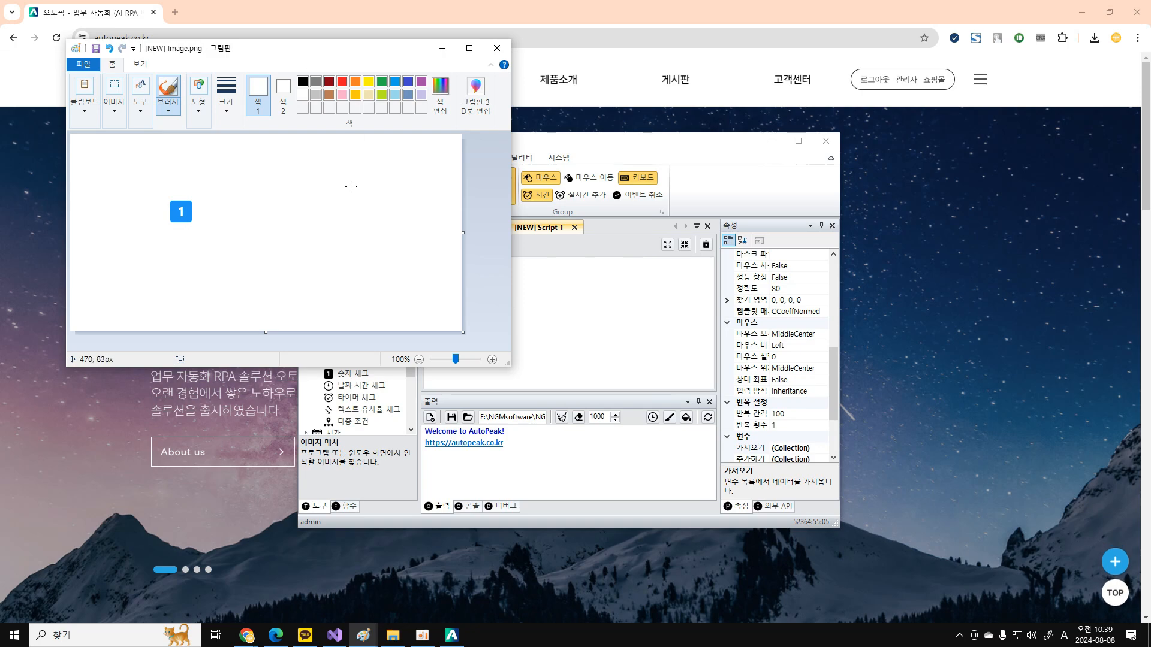
pyautogui.click(227, 99)
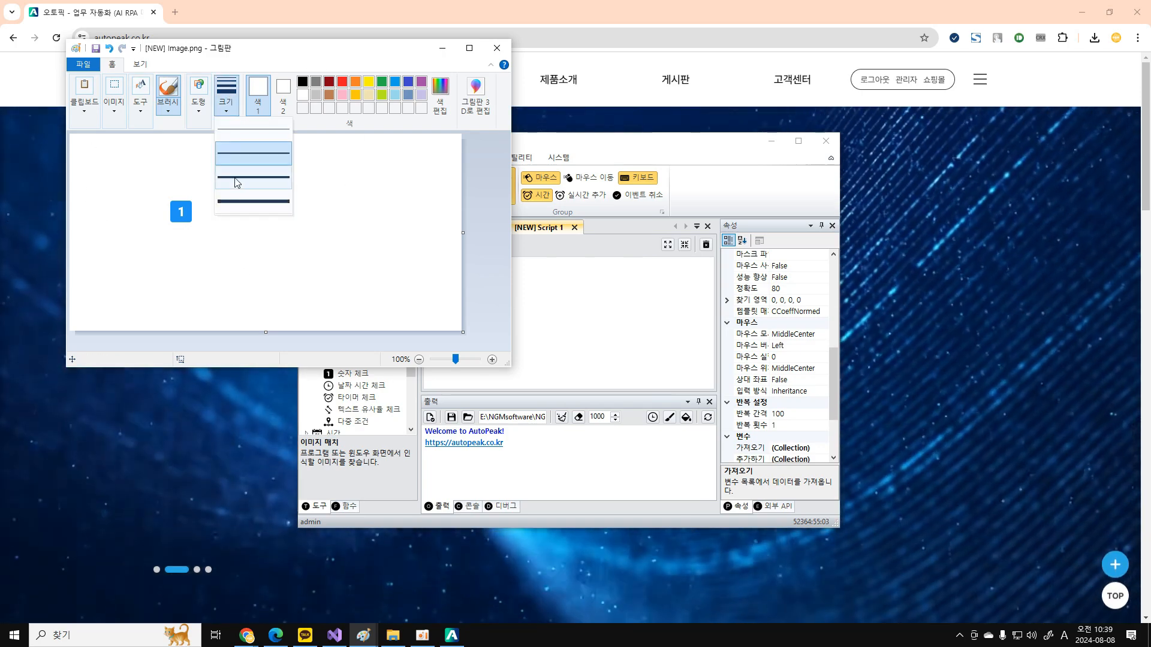
pyautogui.click(241, 196)
pyautogui.click(355, 82)
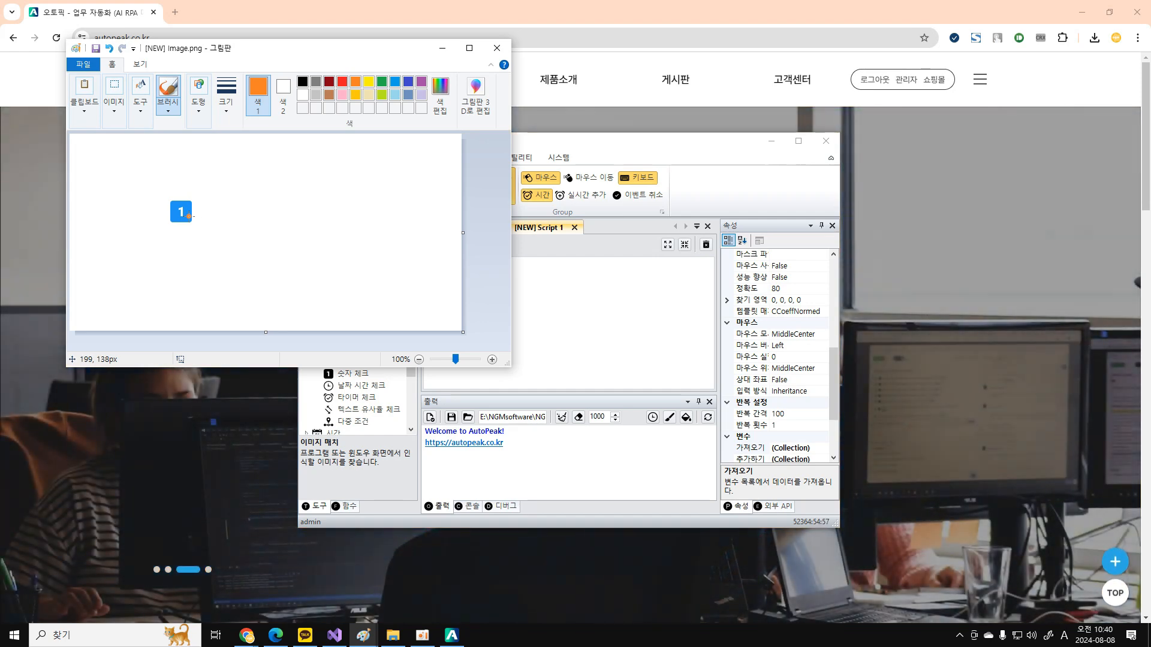
# In AutoPeak Editor, add a 프로그램 활성화 action from the 프로그램 group and move it above 이미지 매치 in the script
pyautogui.click(572, 333)
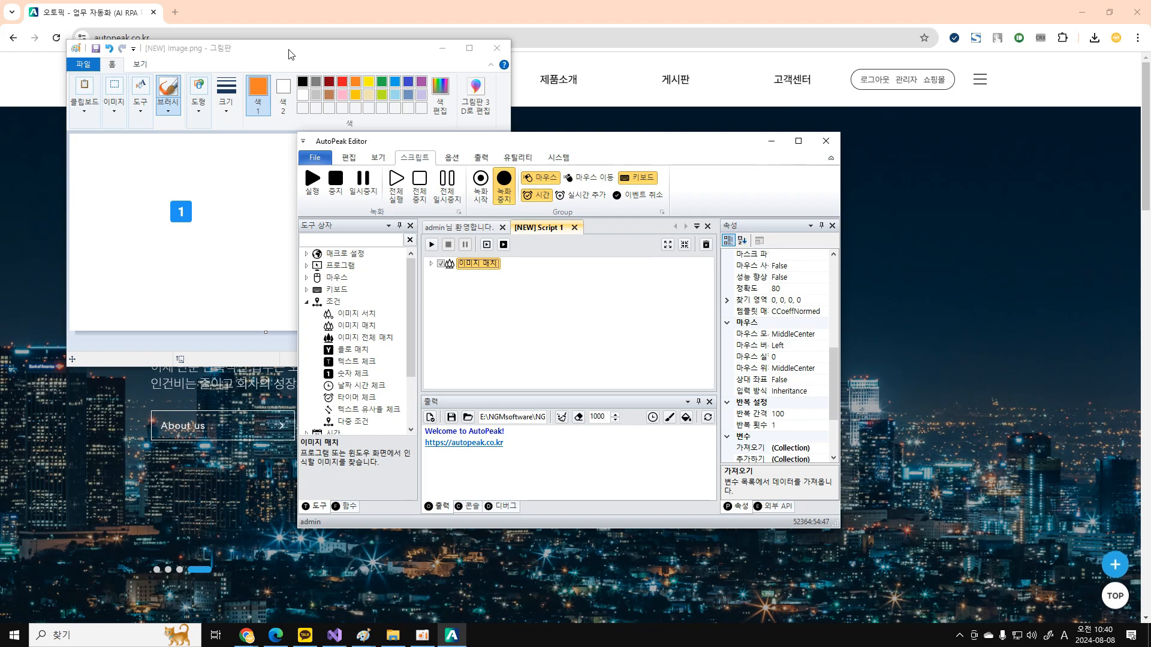
pyautogui.click(288, 54)
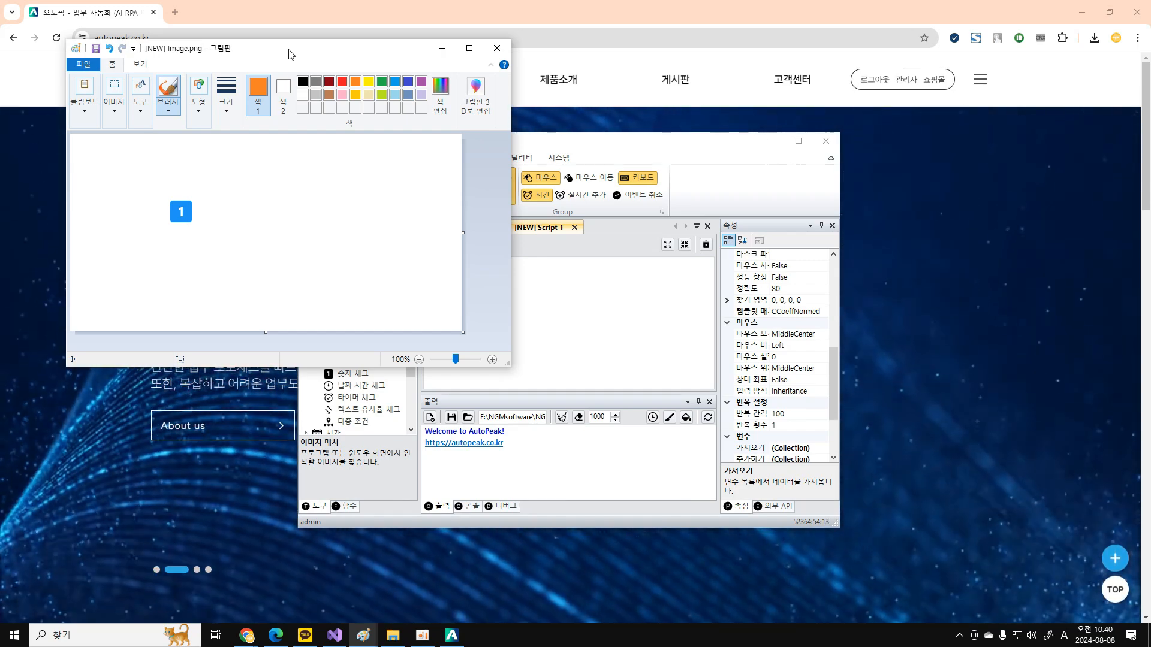
pyautogui.click(572, 326)
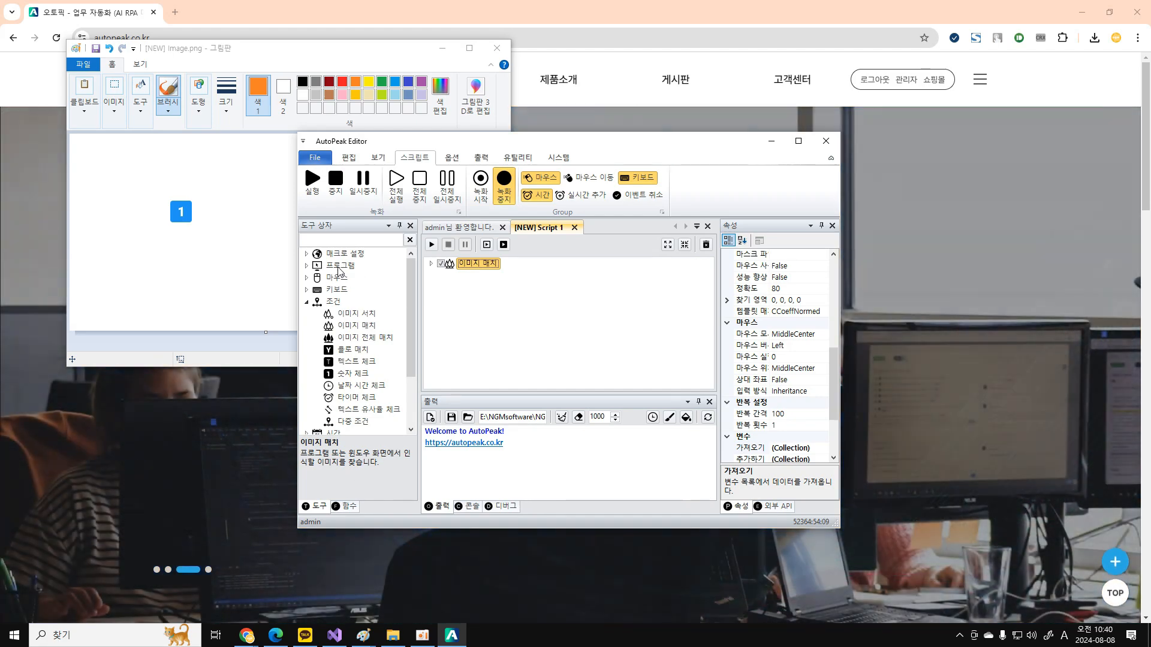
pyautogui.click(316, 268)
pyautogui.click(311, 270)
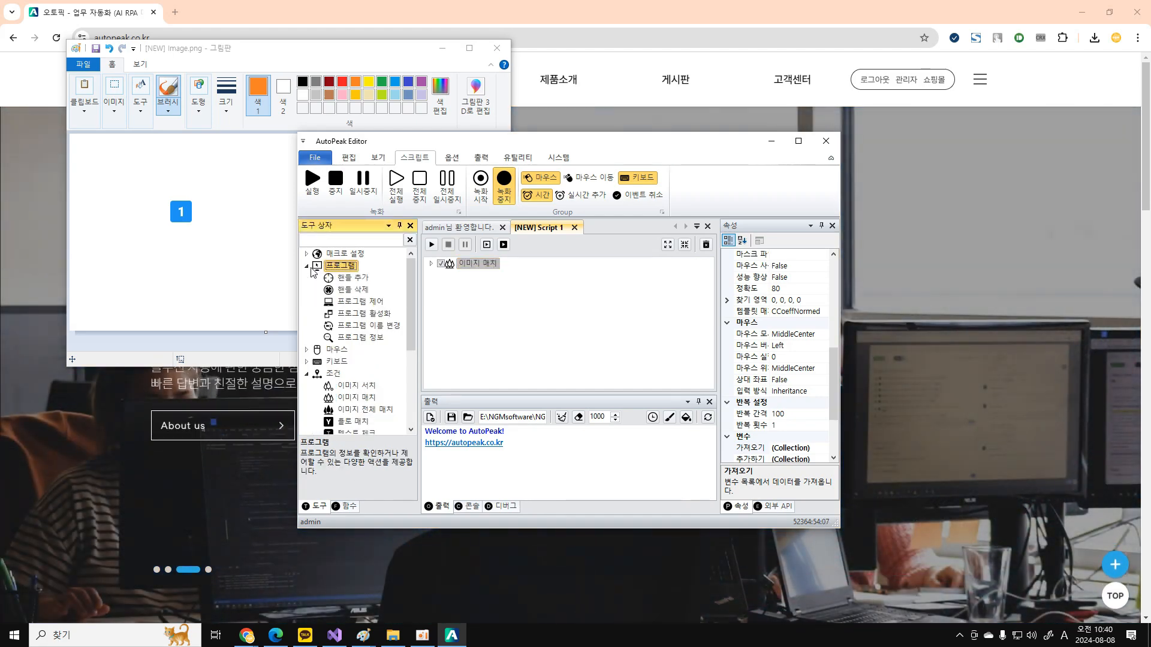
pyautogui.click(360, 315)
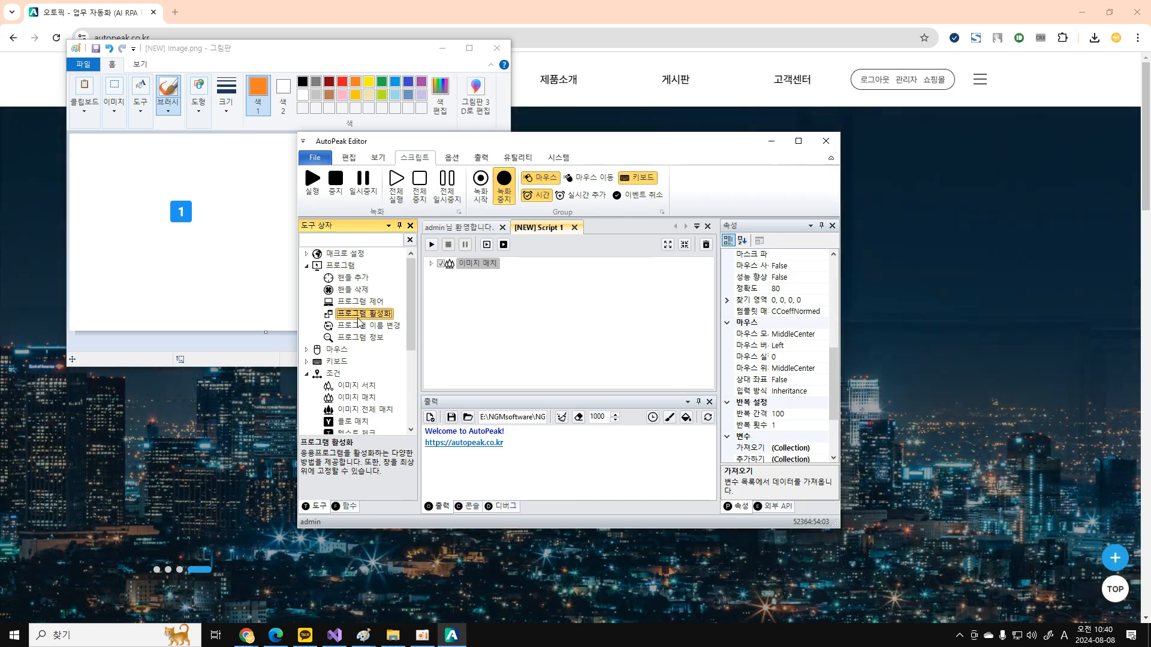
pyautogui.doubleClick(361, 317)
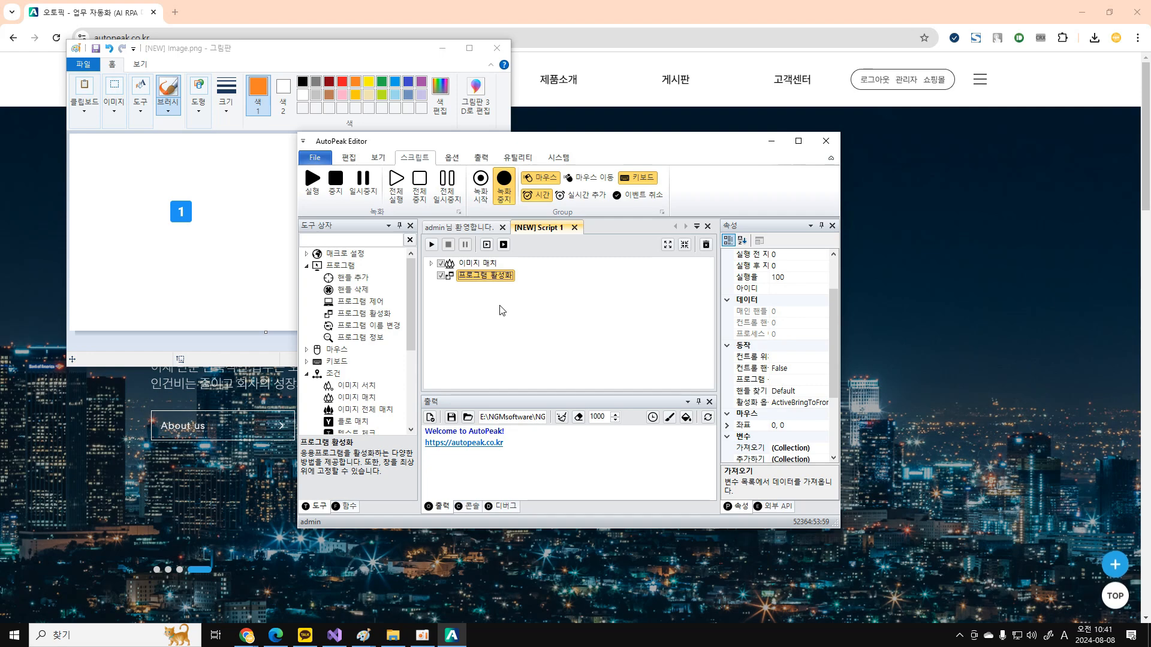
pyautogui.hotkey('ctrl', 'Up')
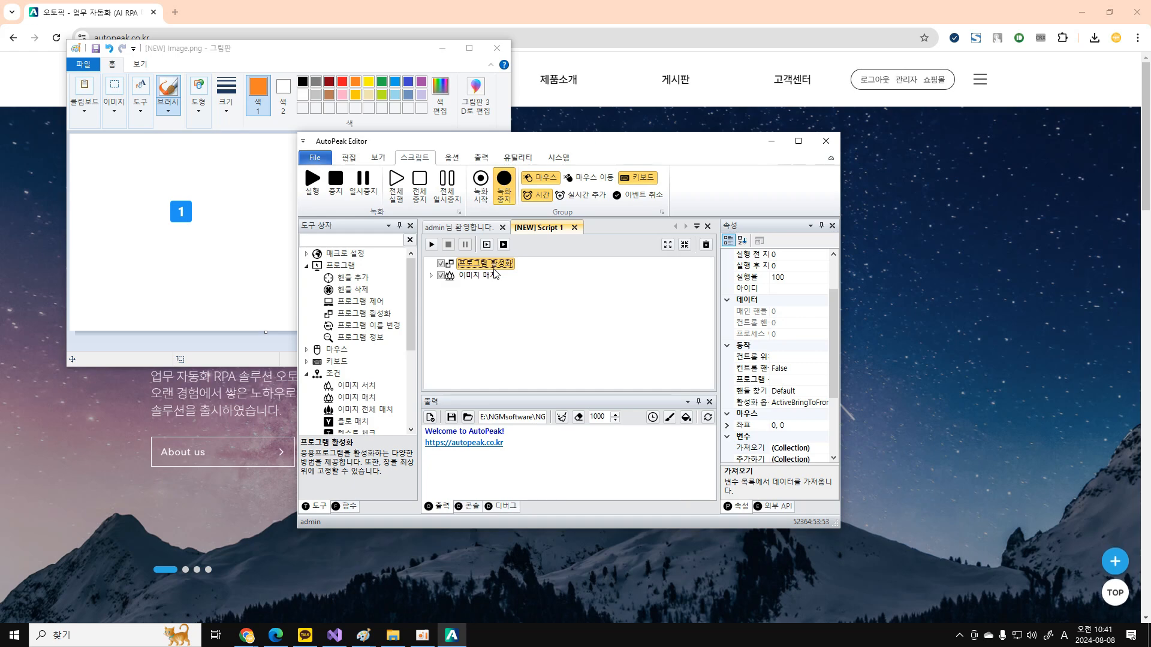
# Set the target program of the 프로그램 활성화 action by picking the Paint window's canvas area
pyautogui.scroll(-3, 752, 369)
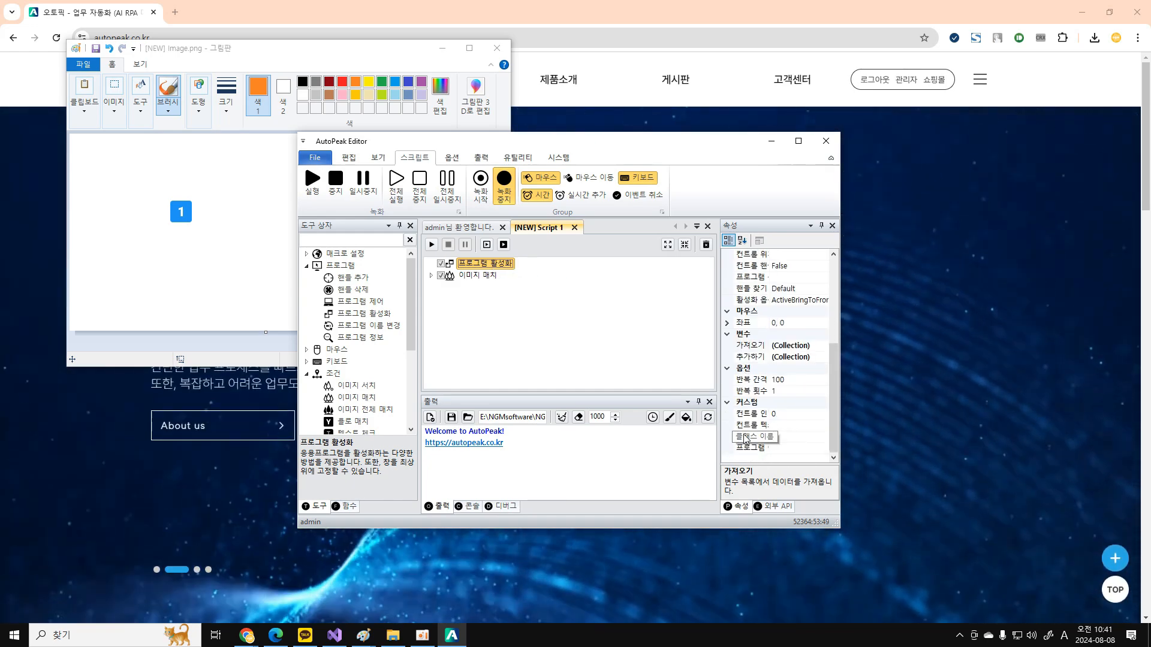
pyautogui.click(749, 279)
pyautogui.scroll(1, 749, 282)
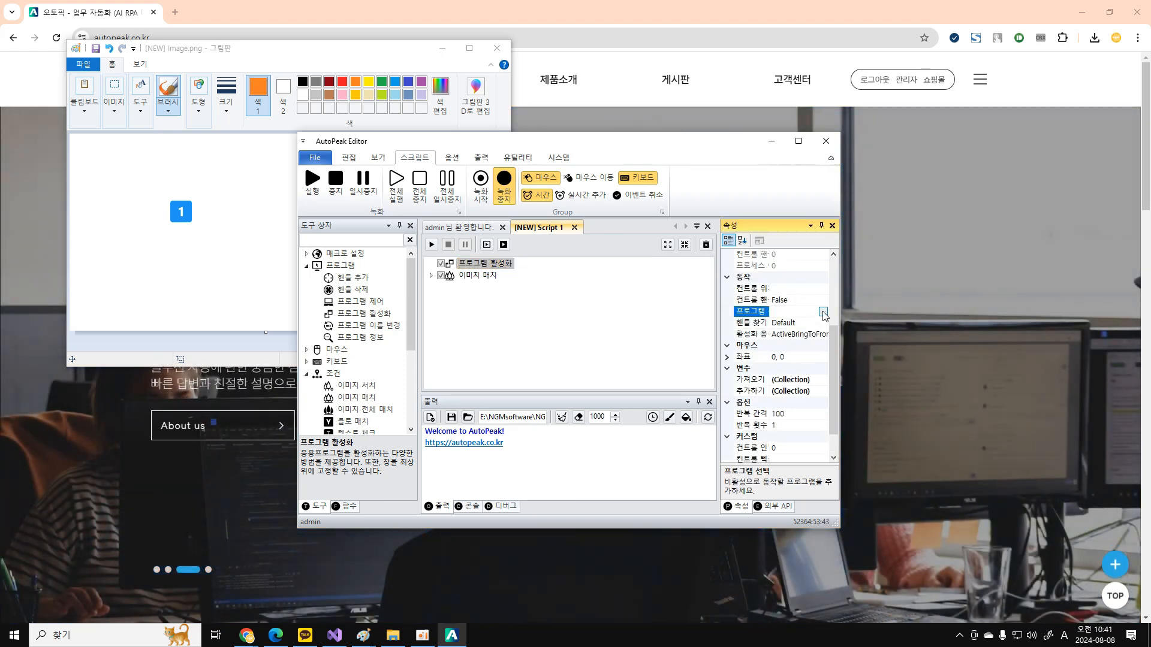
pyautogui.click(823, 313)
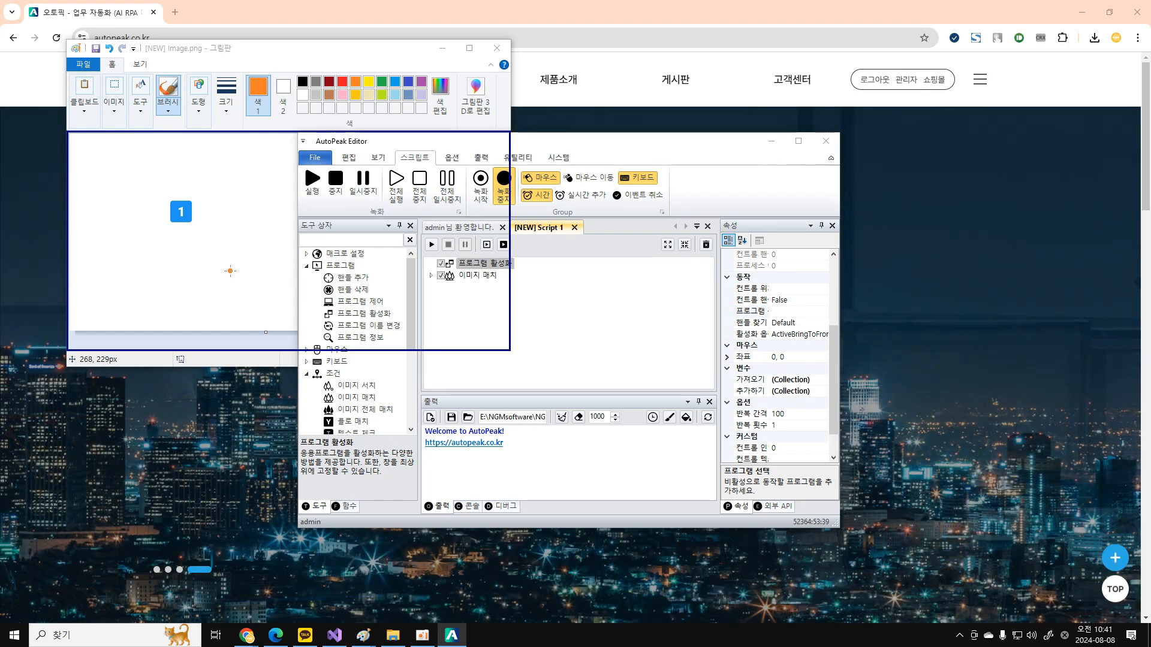
pyautogui.click(230, 271)
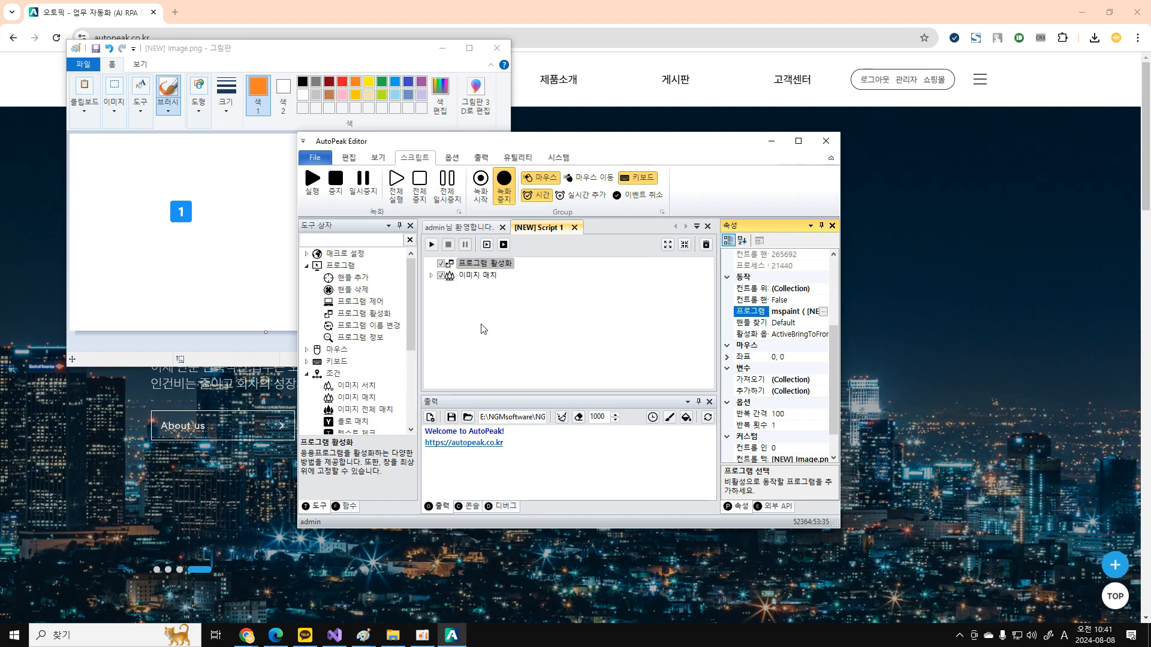
# Select the 이미지 매치 action in the script and go to its 캡처 property
pyautogui.click(486, 276)
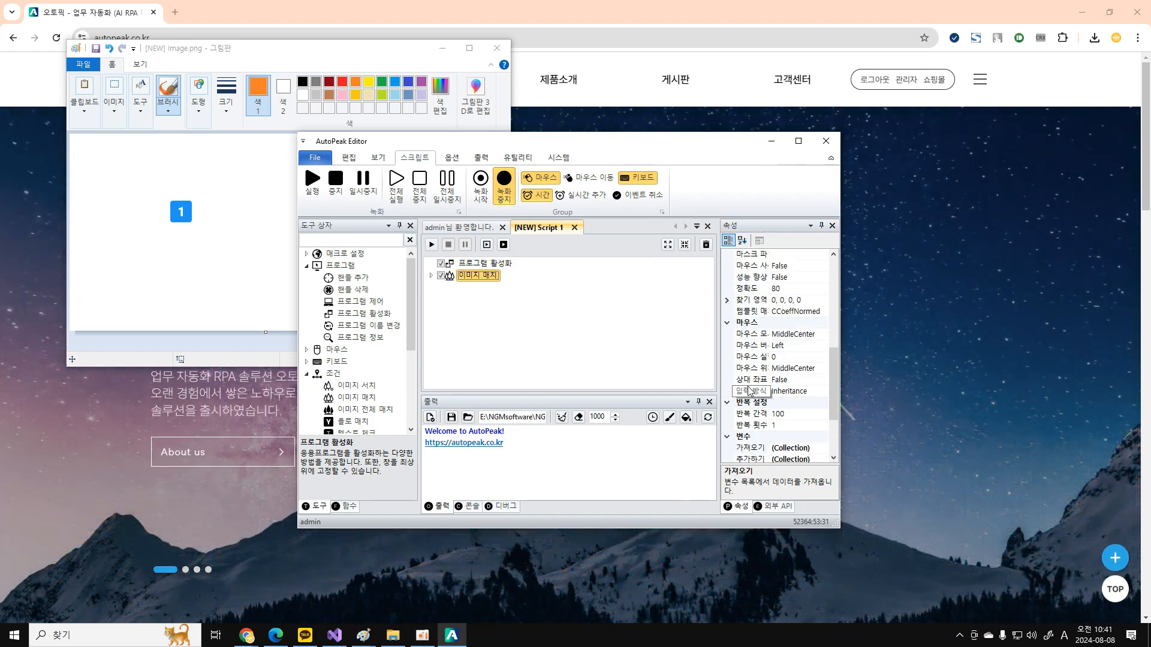
pyautogui.scroll(-3, 750, 403)
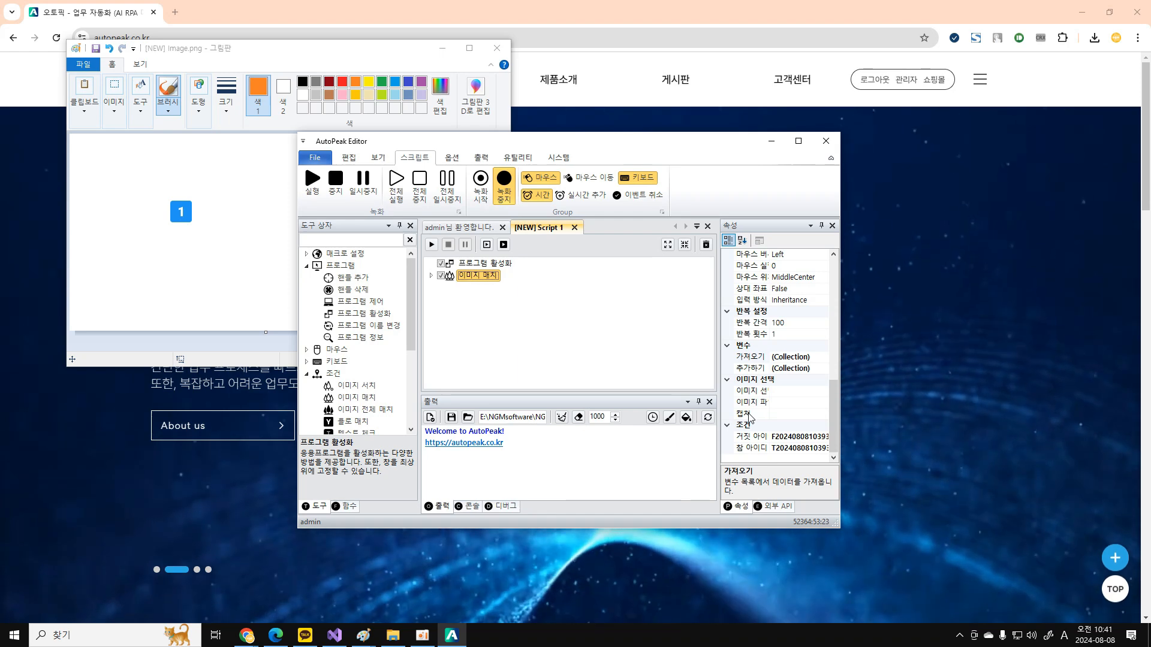
pyautogui.click(747, 415)
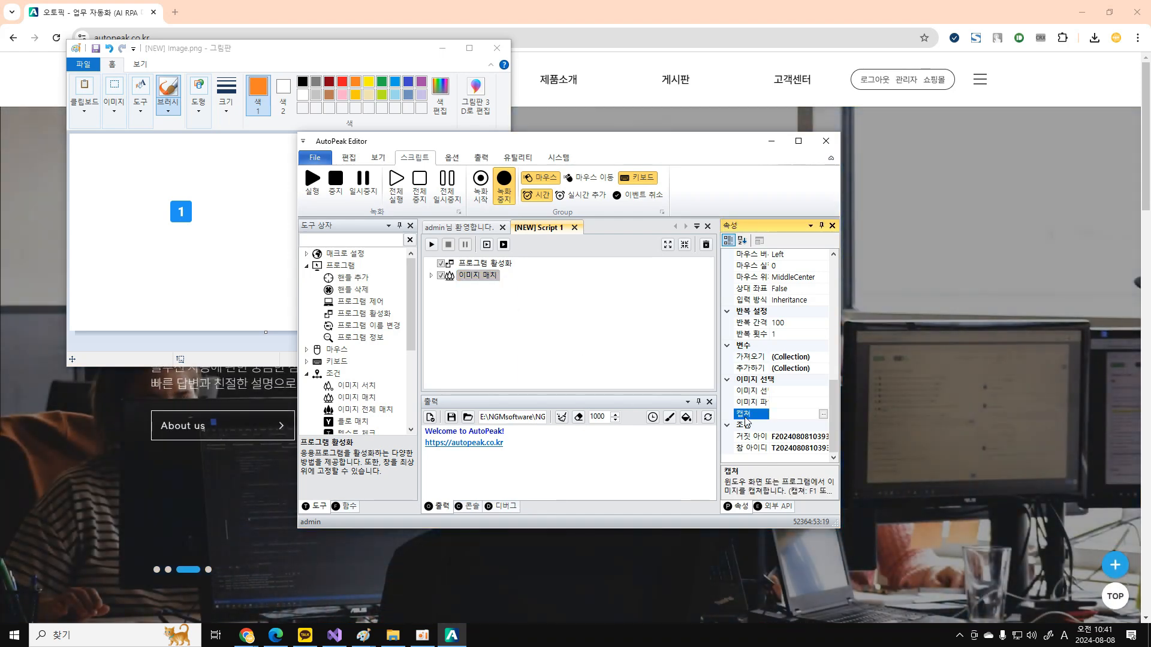
pyautogui.click(757, 404)
pyautogui.click(823, 404)
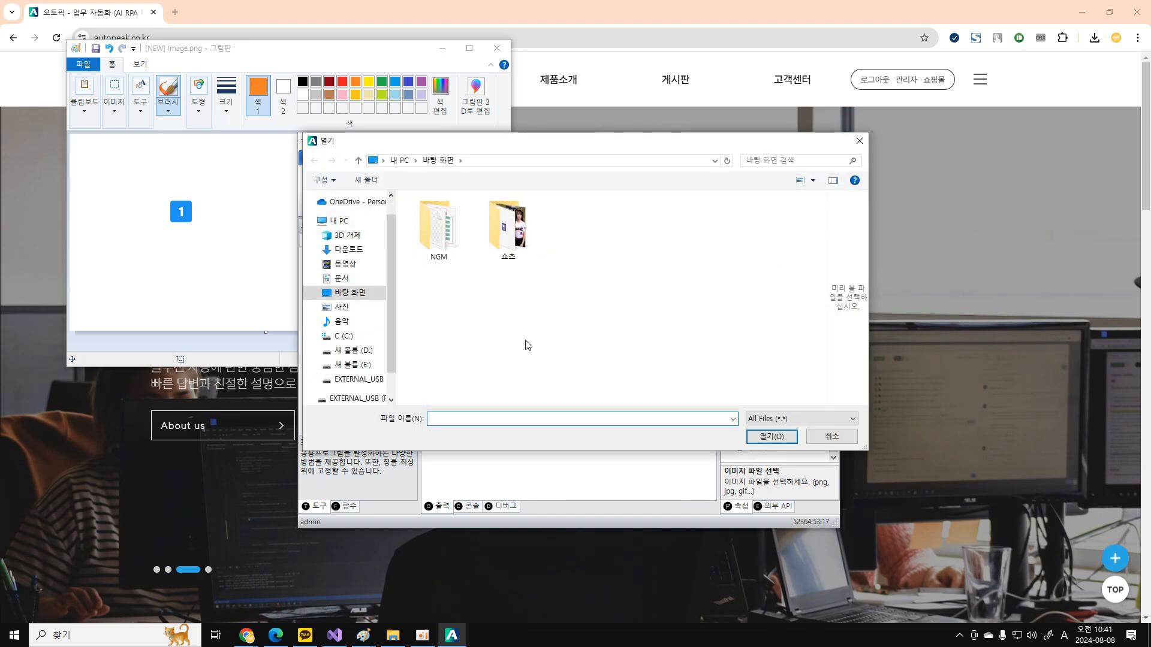
pyautogui.click(816, 439)
pyautogui.click(761, 392)
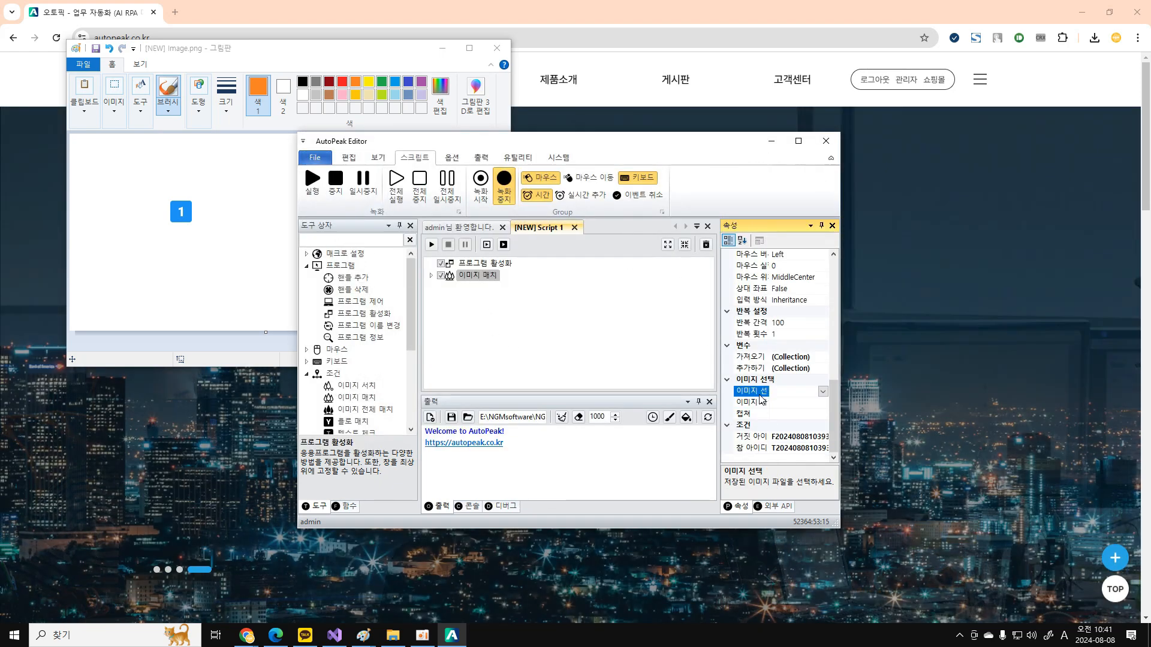
pyautogui.click(823, 392)
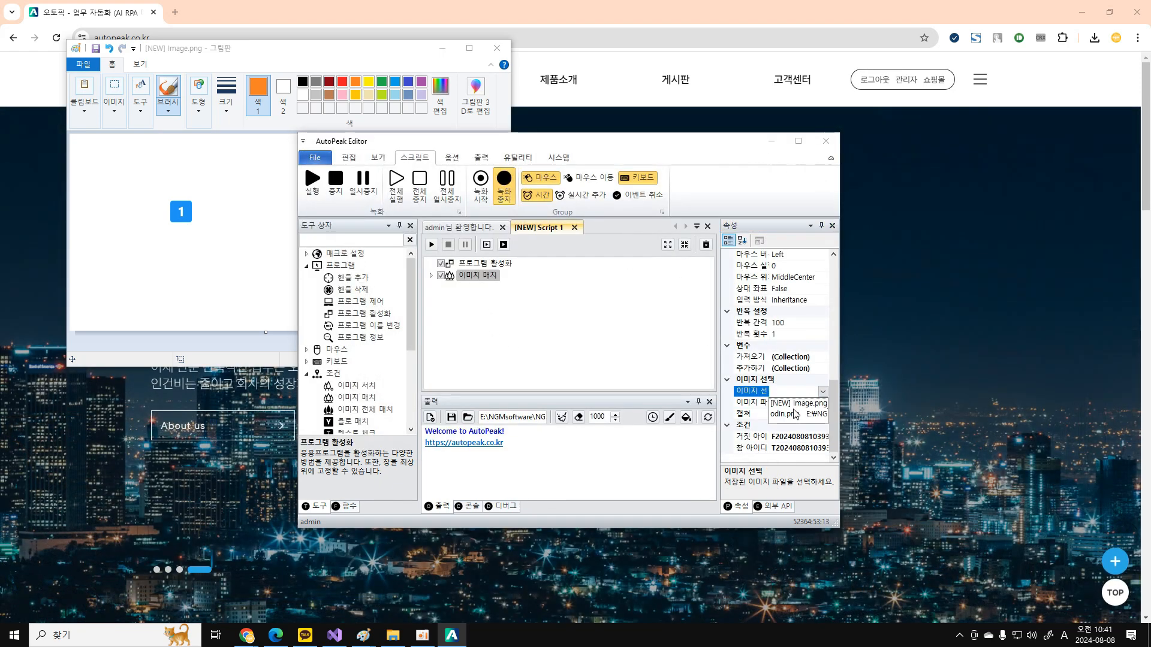
# Start a screen capture for the 이미지 매치 action and mark a region of about 37 × 39 around Paint's blue "1" icon
pyautogui.click(749, 414)
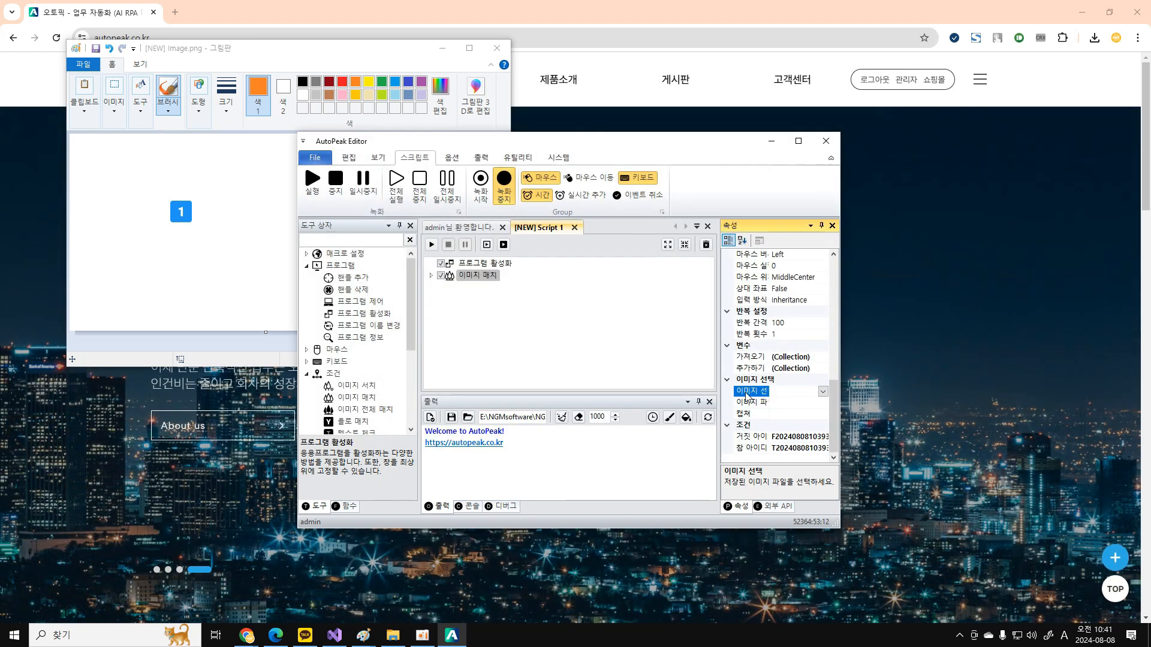
pyautogui.click(823, 414)
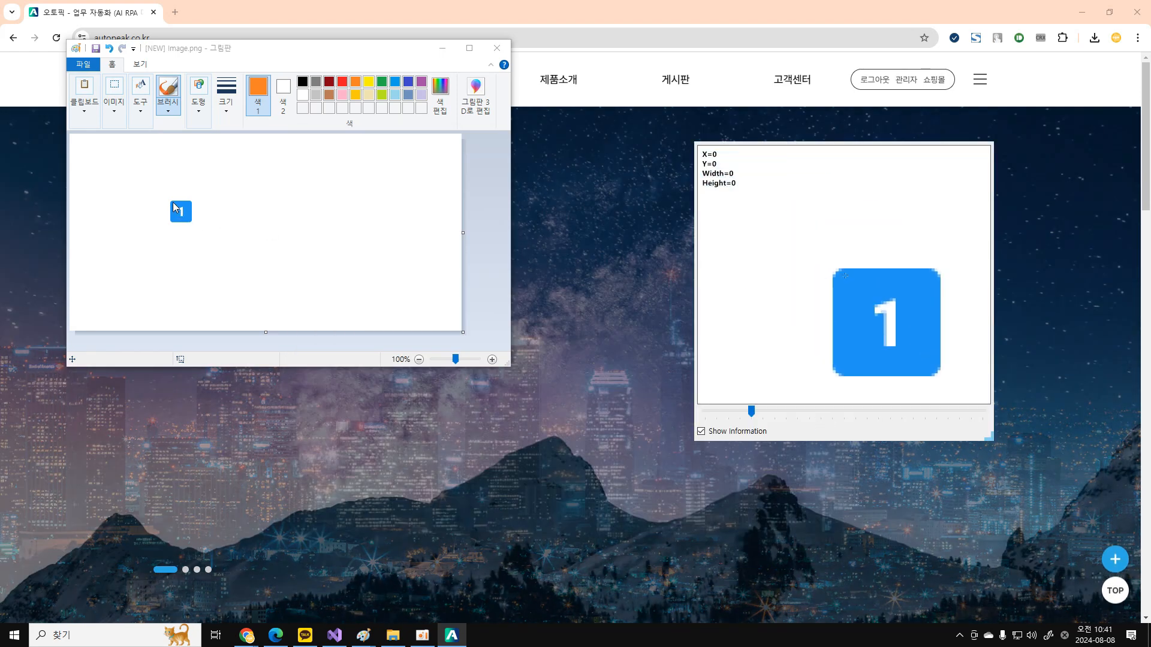
pyautogui.moveTo(171, 199); pyautogui.dragTo(194, 223)
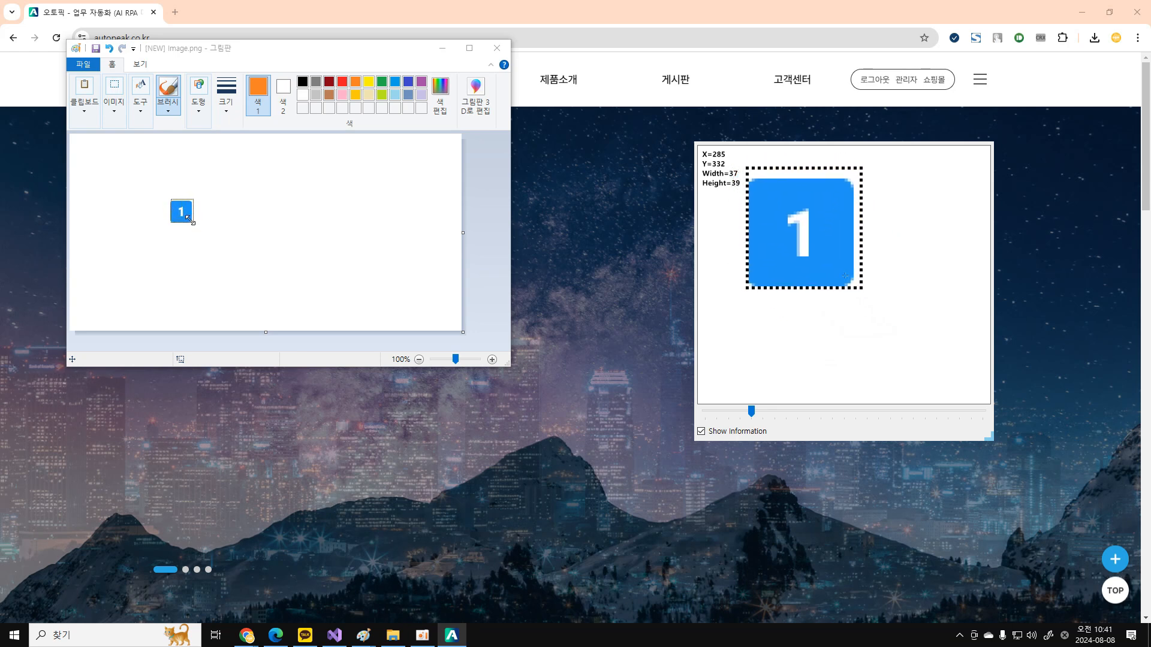
# Fine-tune the capture region around the blue "1" icon to X=283, Y=334 with a width and height of 38
pyautogui.press('Left')
pyautogui.press('Left')
pyautogui.press('Down')
pyautogui.press('Down')
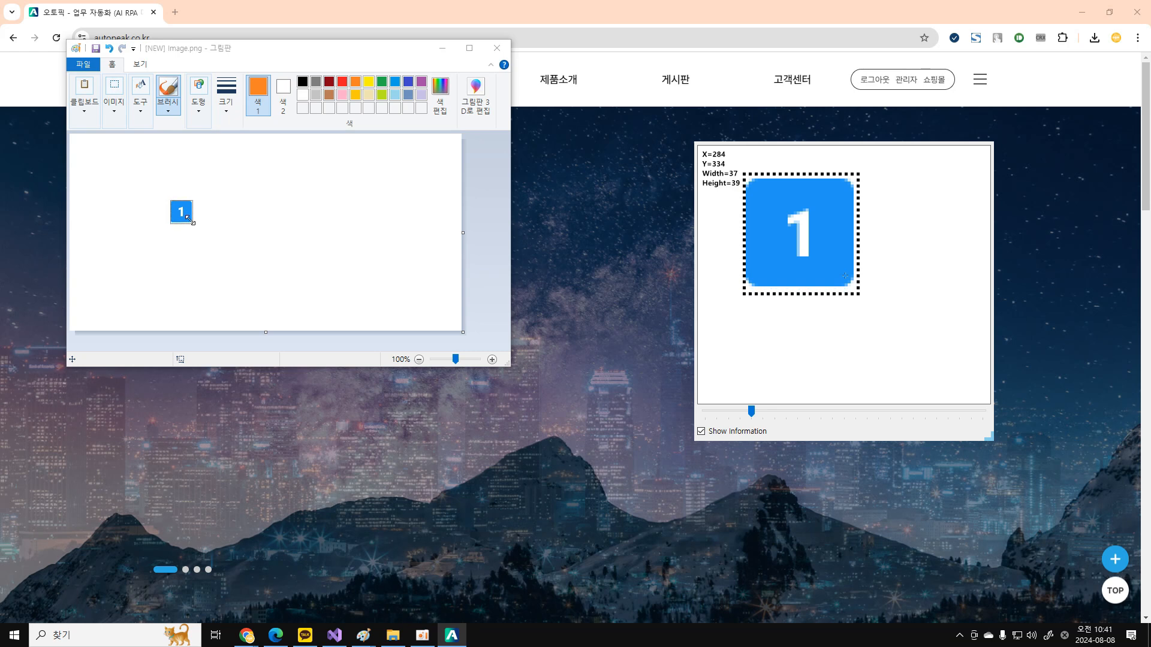
pyautogui.hotkey('shift', 'Right')
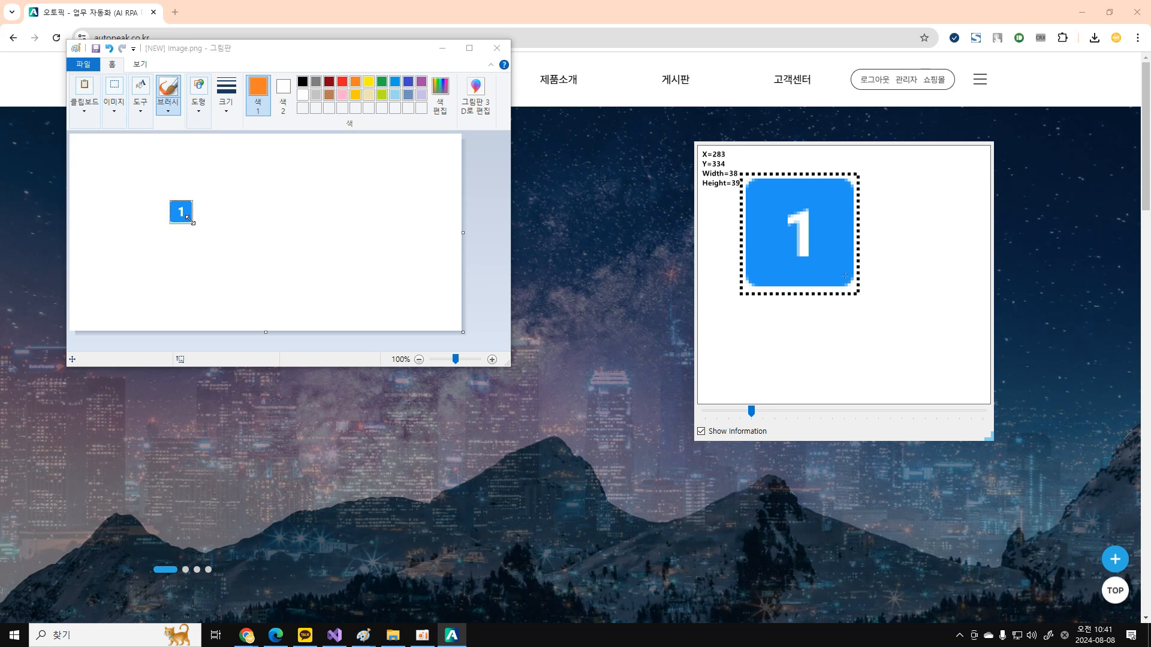
pyautogui.hotkey('shift', 'Up')
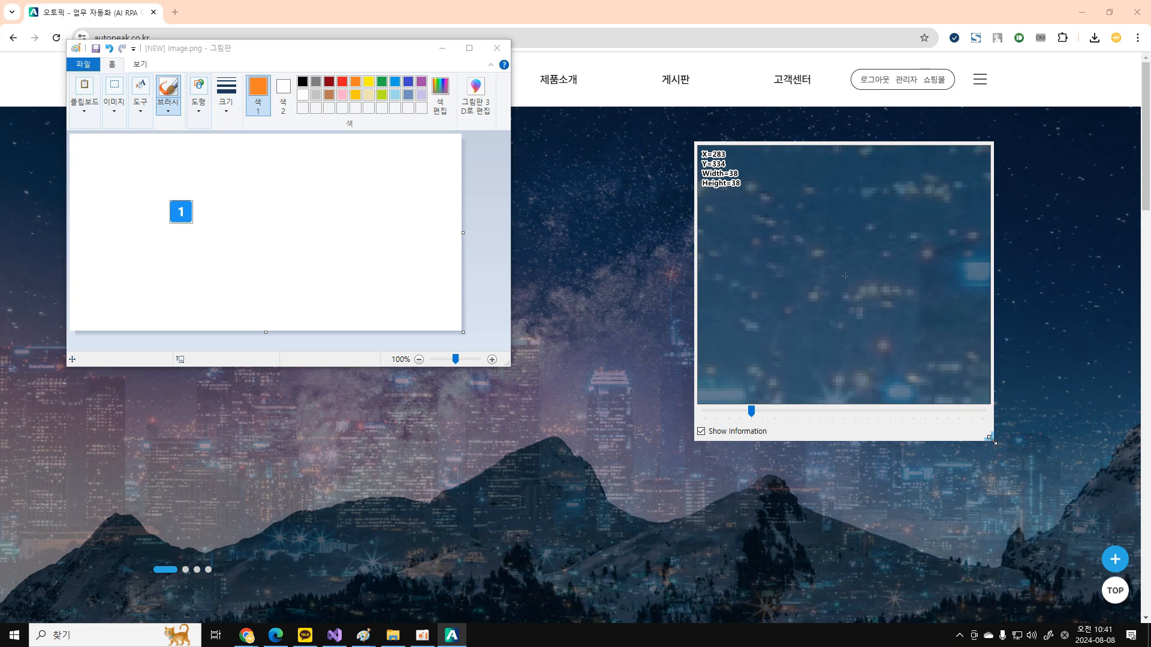
# Make the capture magnifier window smaller and lower its zoom level
pyautogui.moveTo(992, 441); pyautogui.dragTo(782, 256)
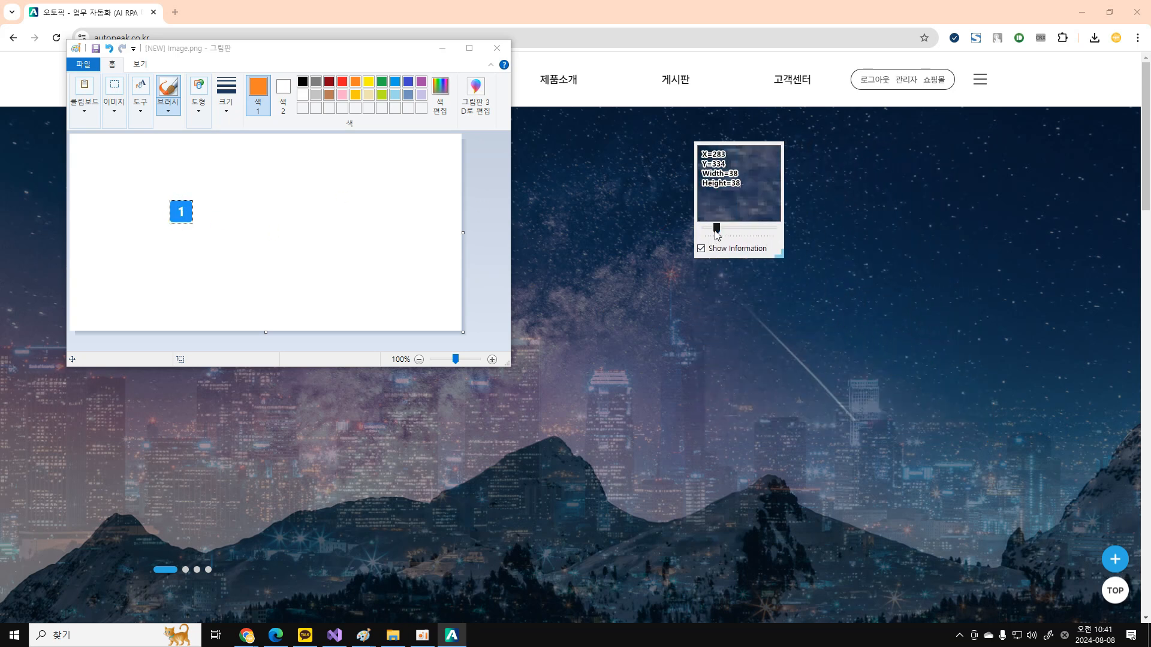
pyautogui.moveTo(717, 233); pyautogui.dragTo(707, 233)
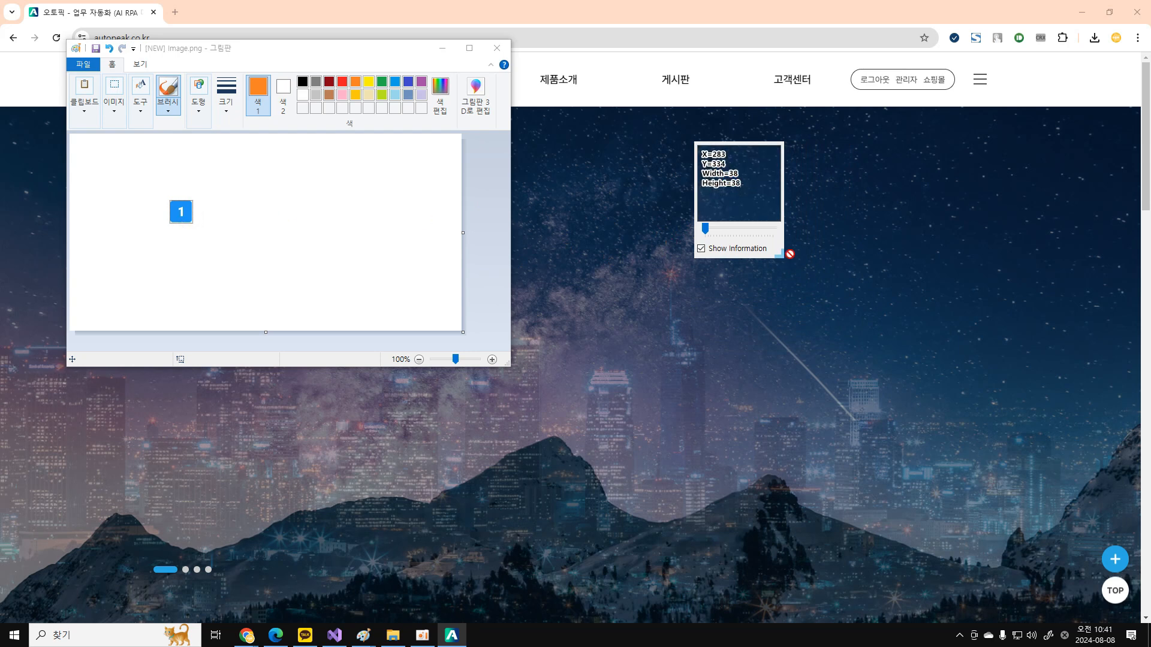
pyautogui.moveTo(781, 256); pyautogui.dragTo(868, 342)
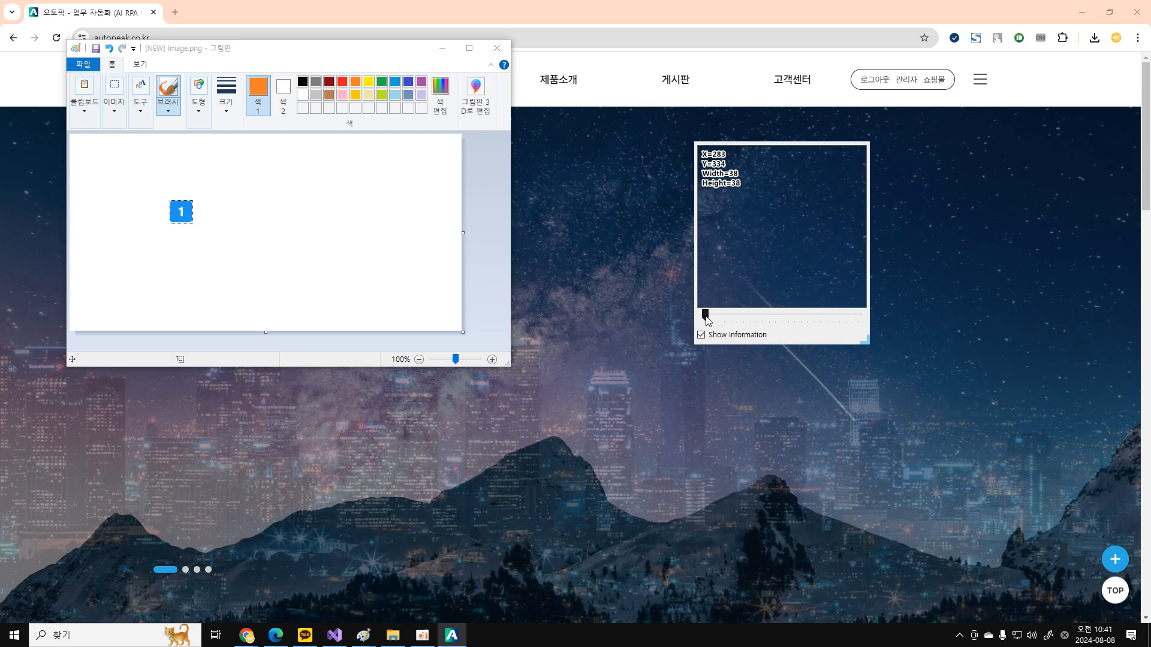
# Shrink the capture magnifier window further, keep its zoom at the minimum, and turn off Show Information
pyautogui.moveTo(706, 314)
pyautogui.mouseDown()
pyautogui.moveTo(738, 316)
pyautogui.moveTo(714, 316)
pyautogui.mouseUp()
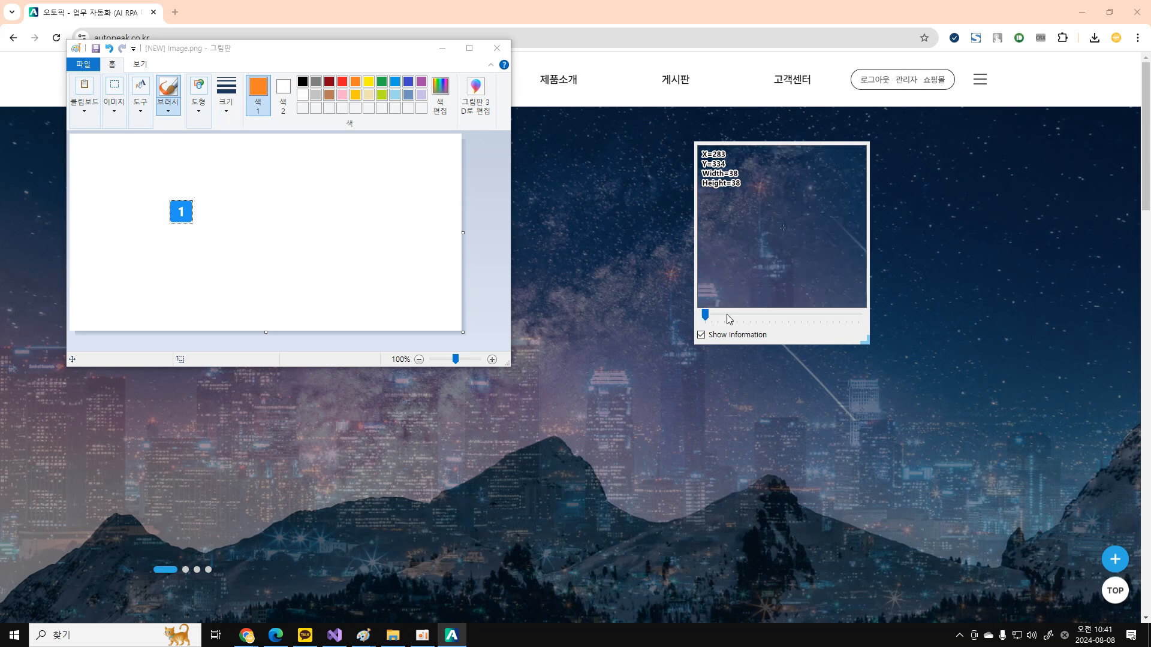
pyautogui.moveTo(865, 340); pyautogui.dragTo(780, 256)
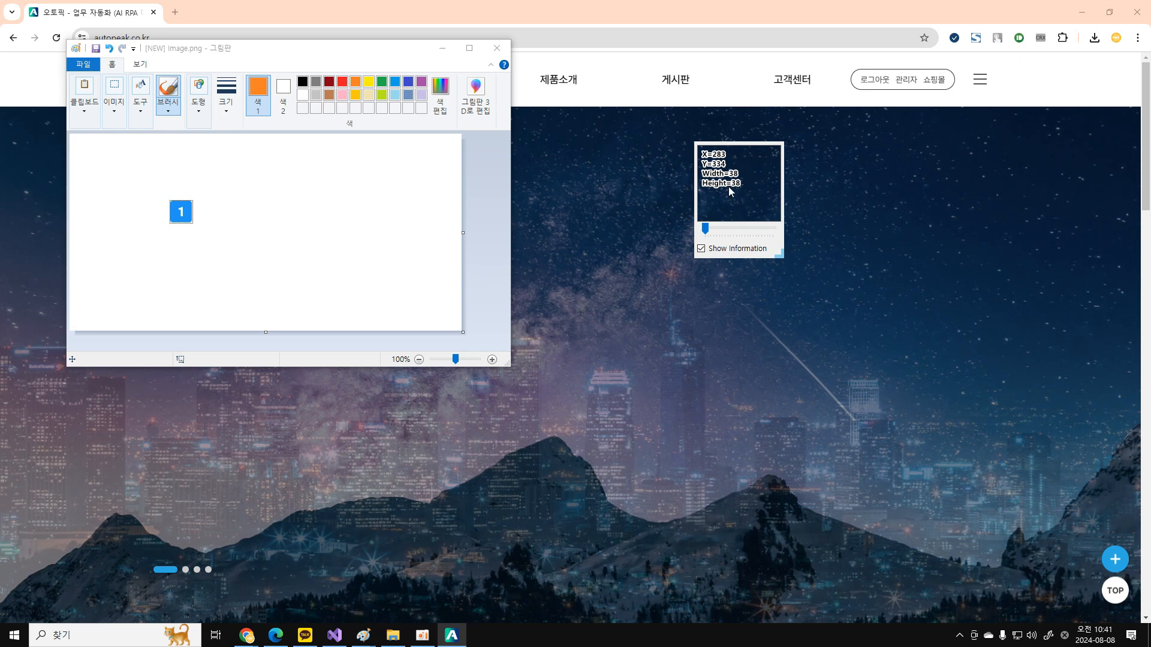
pyautogui.click(700, 249)
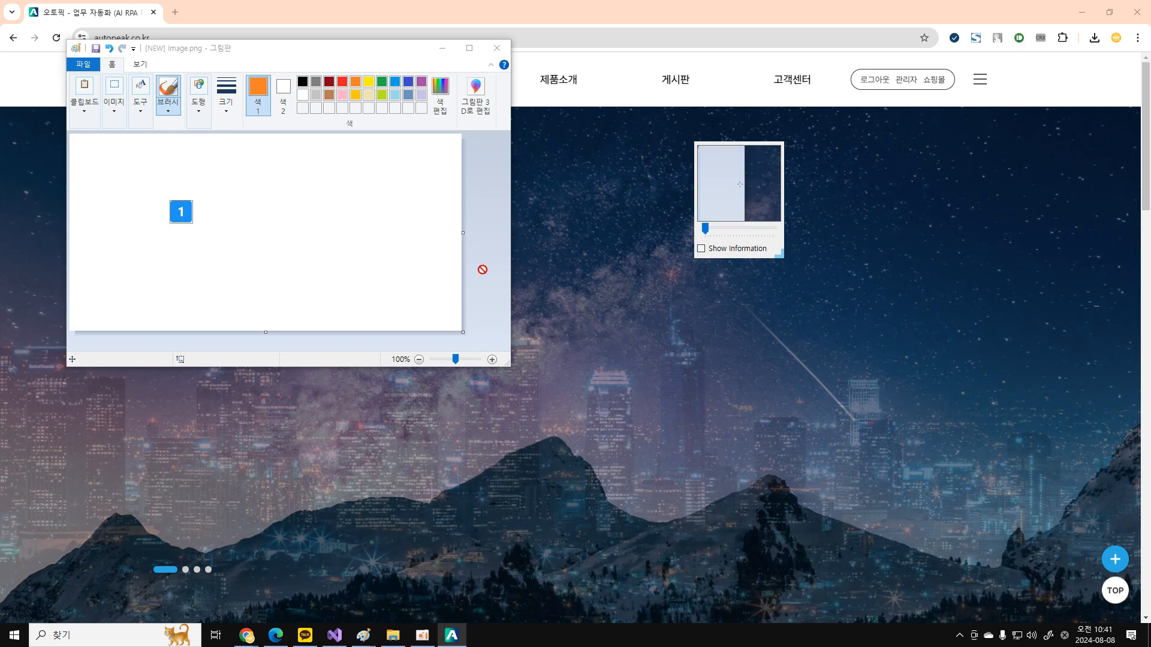
# Capture the marked region around the blue "1" icon and save it over the existing [NEW] Image.png
pyautogui.click(183, 215)
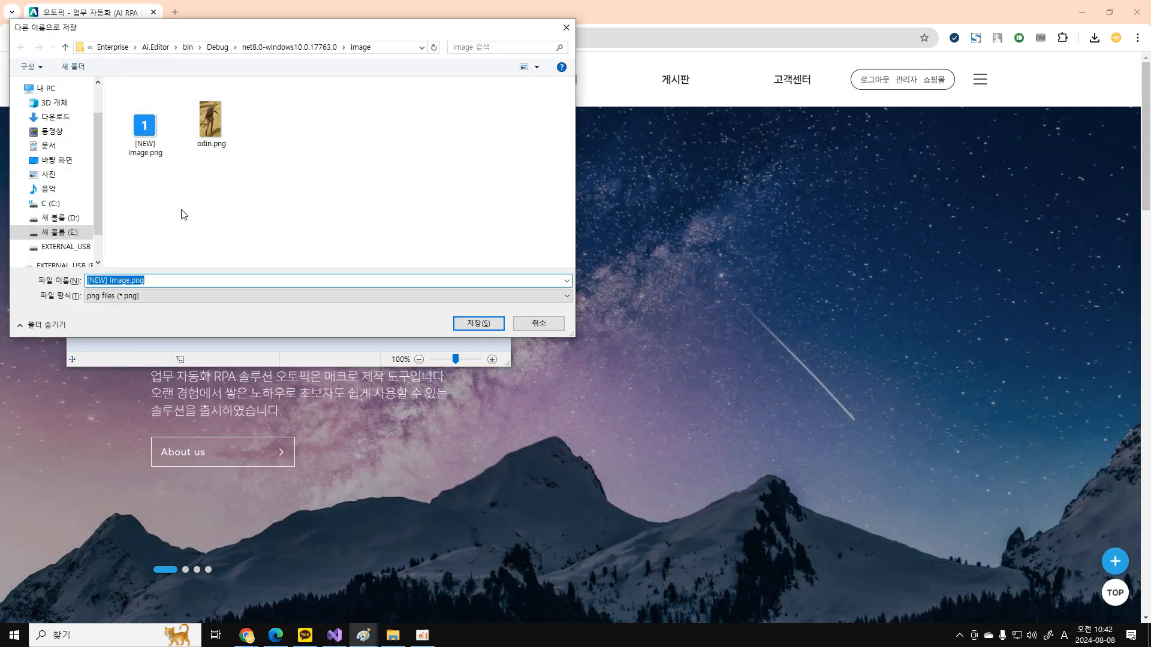
pyautogui.click(145, 127)
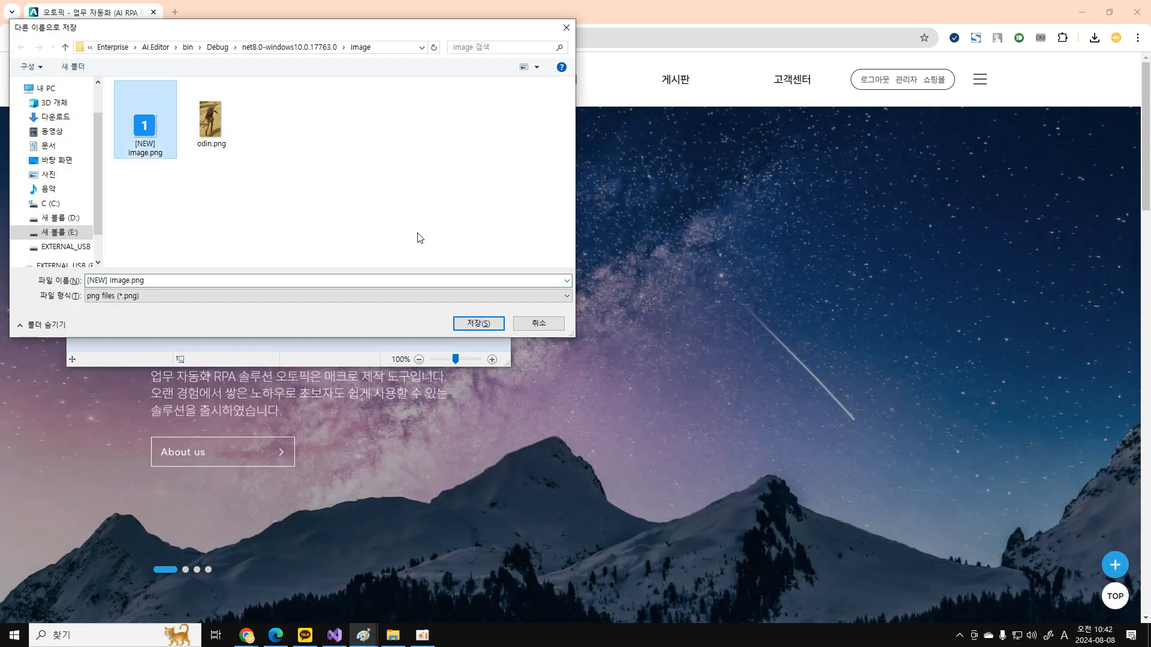
pyautogui.click(478, 323)
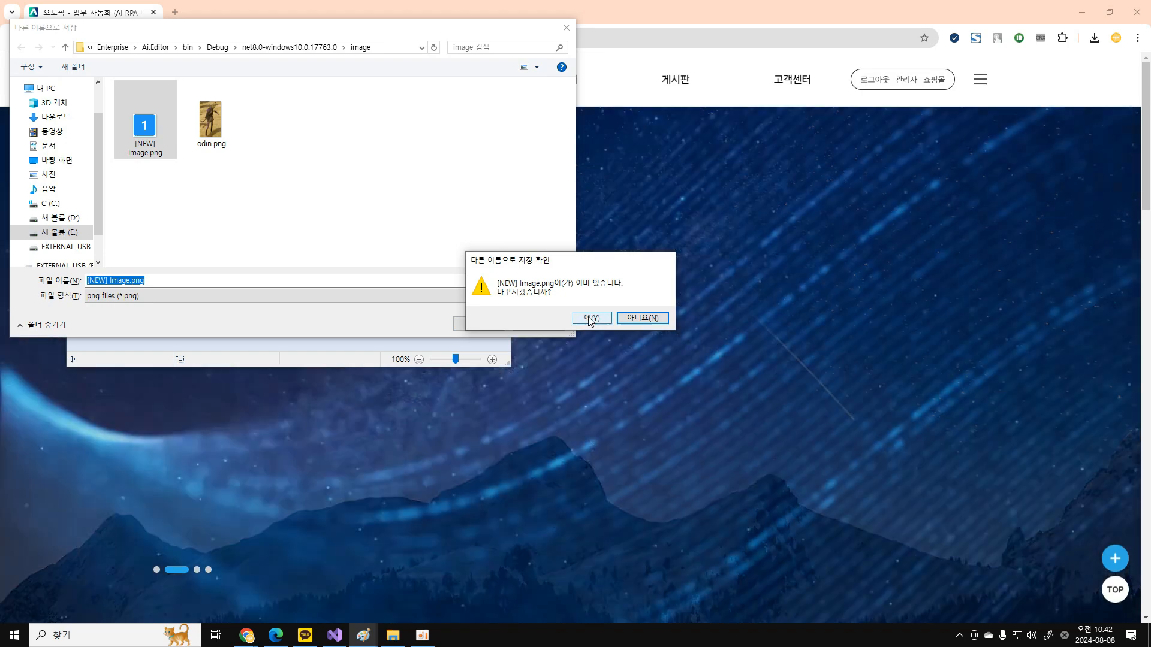
pyautogui.click(590, 320)
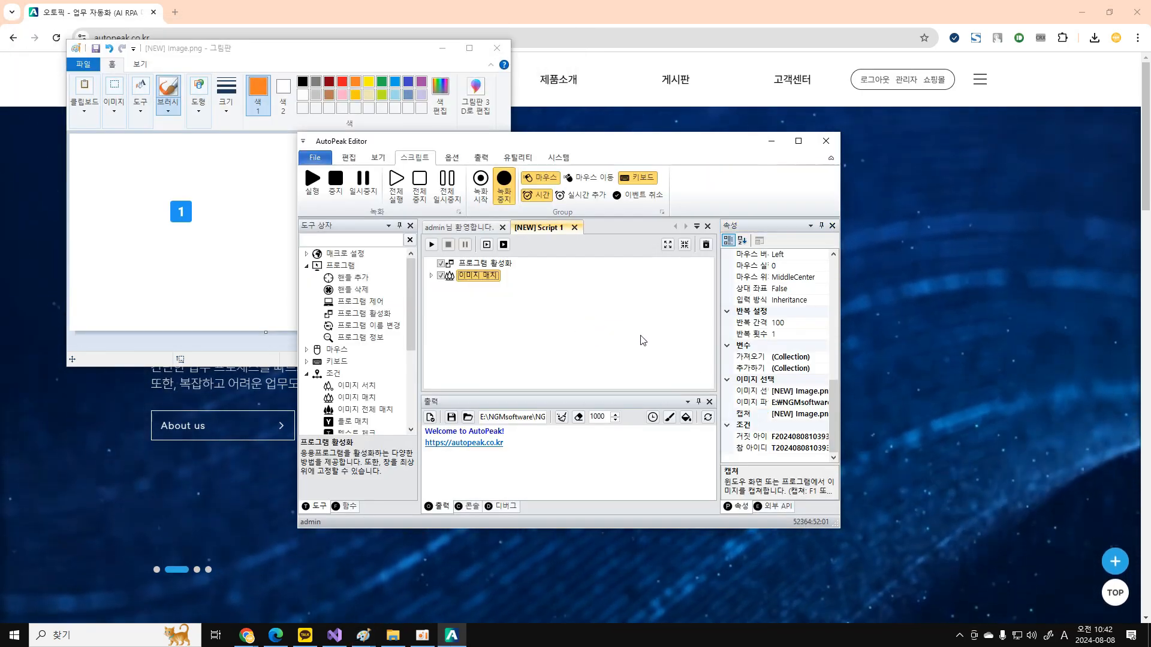
# Set the 마우스 사용 property of the 이미지 매치 action to True
pyautogui.scroll(3, 754, 379)
pyautogui.scroll(5, 754, 379)
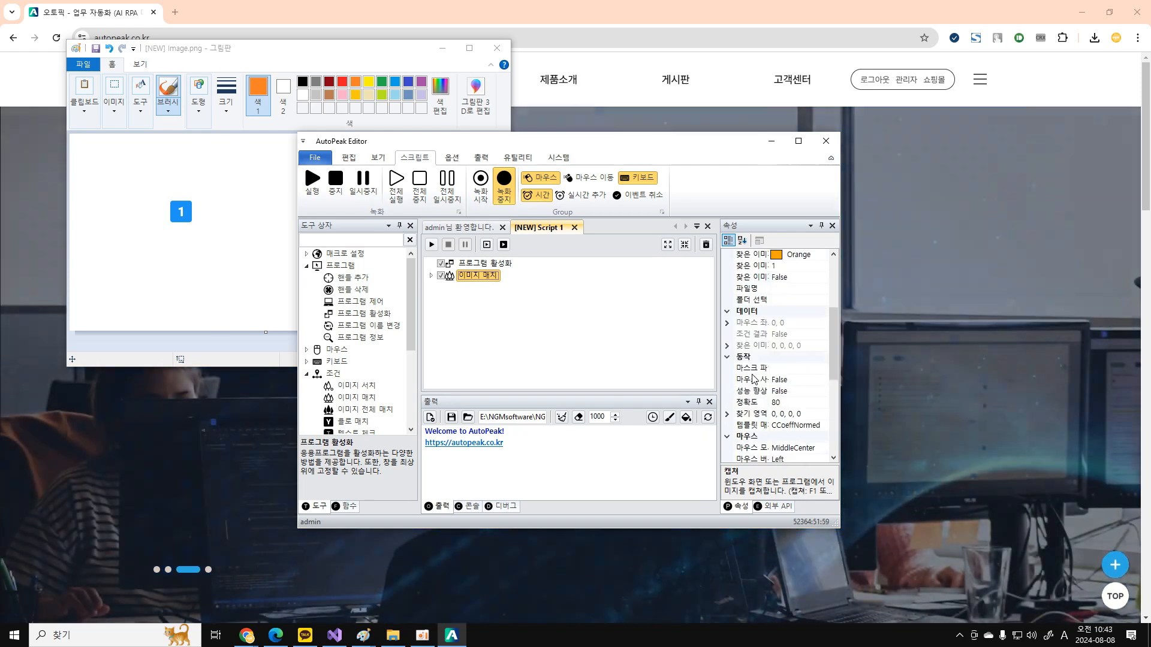
pyautogui.scroll(-5, 754, 378)
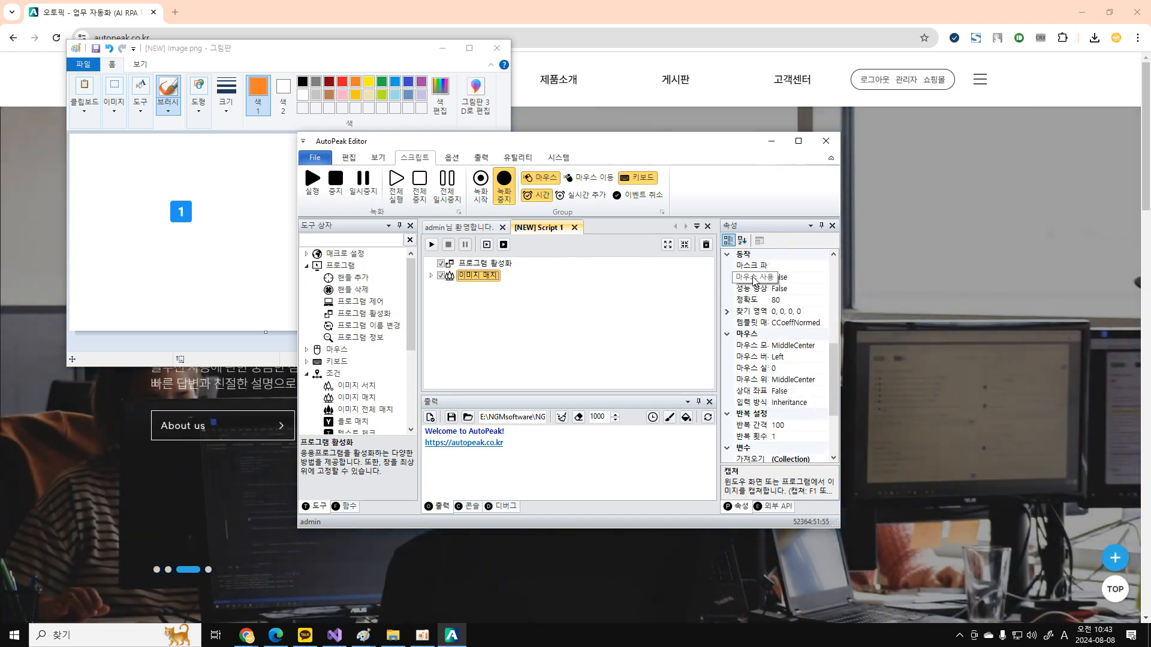
pyautogui.click(753, 279)
pyautogui.doubleClick(765, 282)
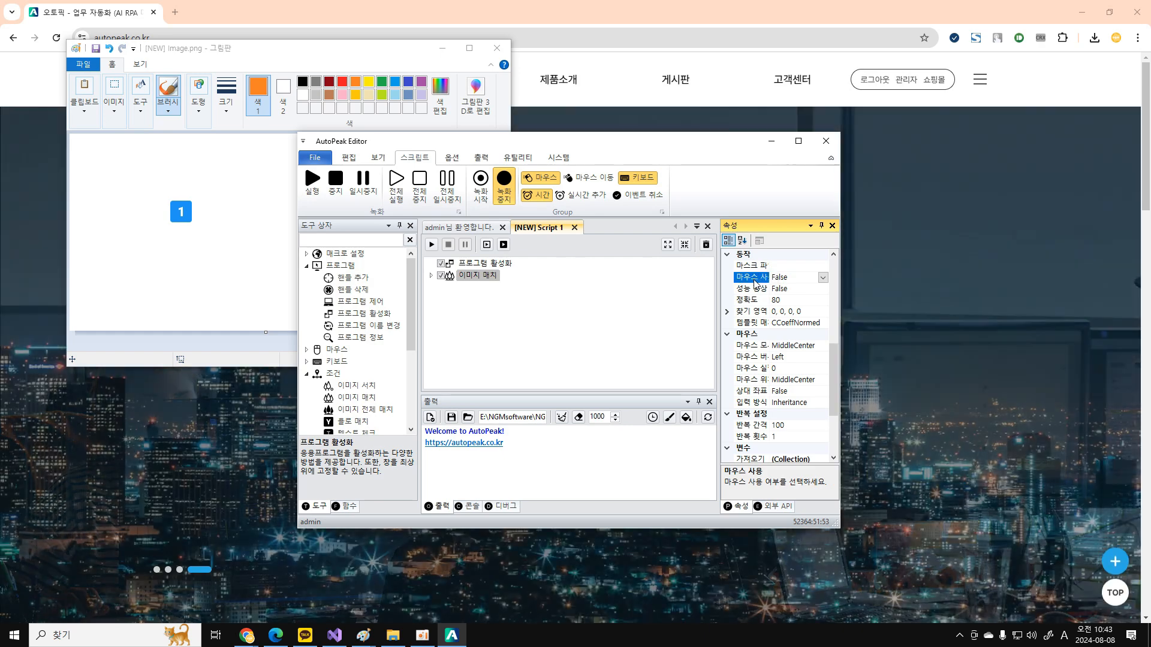
pyautogui.click(826, 280)
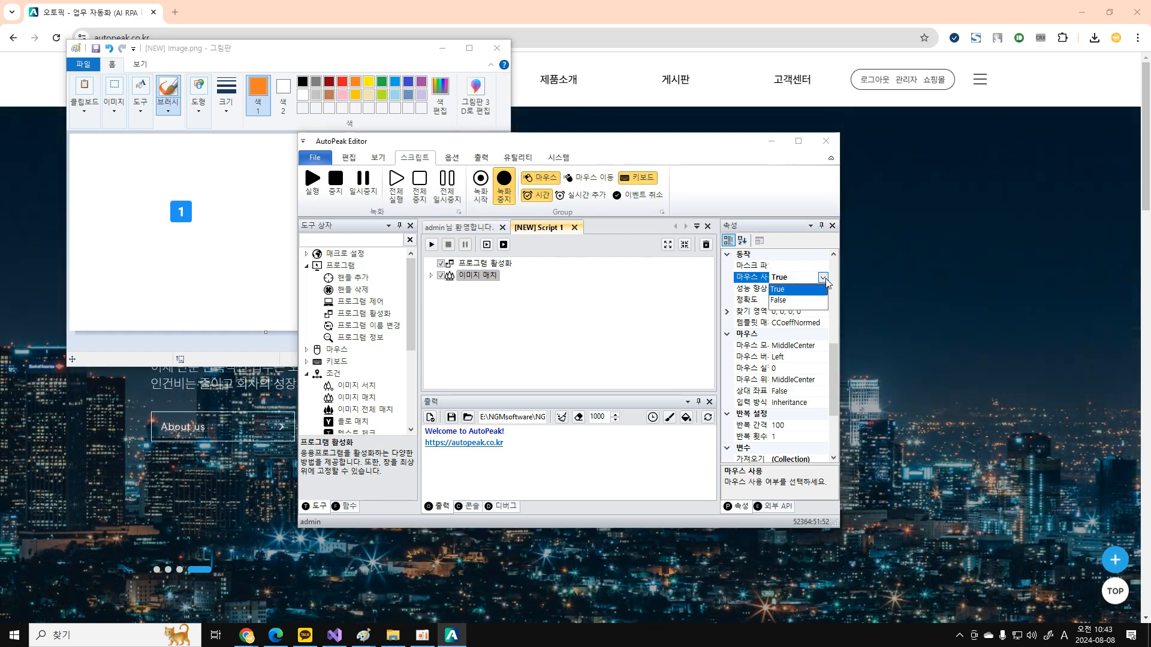
pyautogui.click(794, 302)
pyautogui.click(824, 278)
pyautogui.click(790, 290)
pyautogui.click(487, 321)
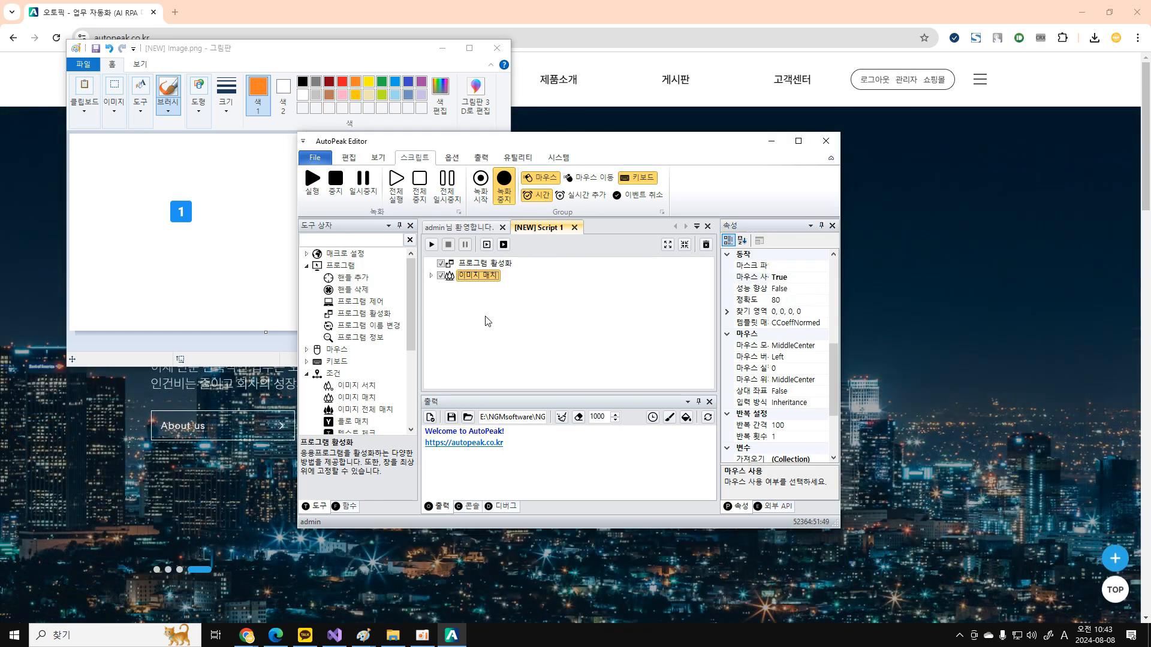
# Review the 프로그램 활성화 and 이미지 매치 actions, briefly bringing the Paint window to the front for comparison
pyautogui.press('Up')
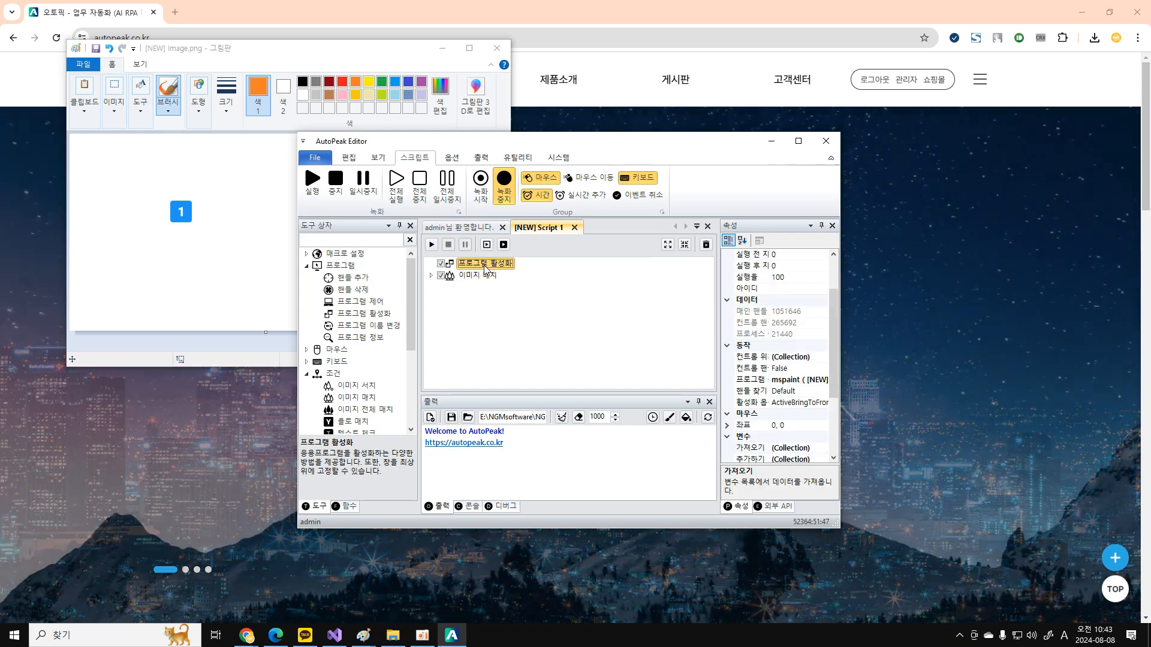
pyautogui.click(477, 277)
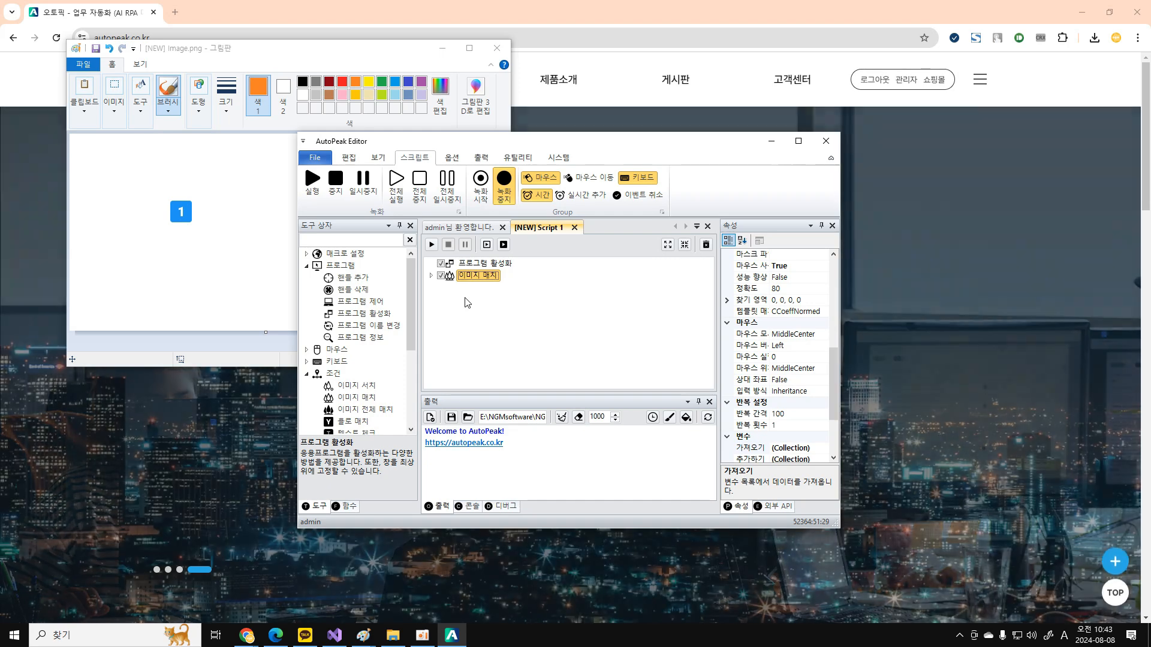
pyautogui.click(488, 265)
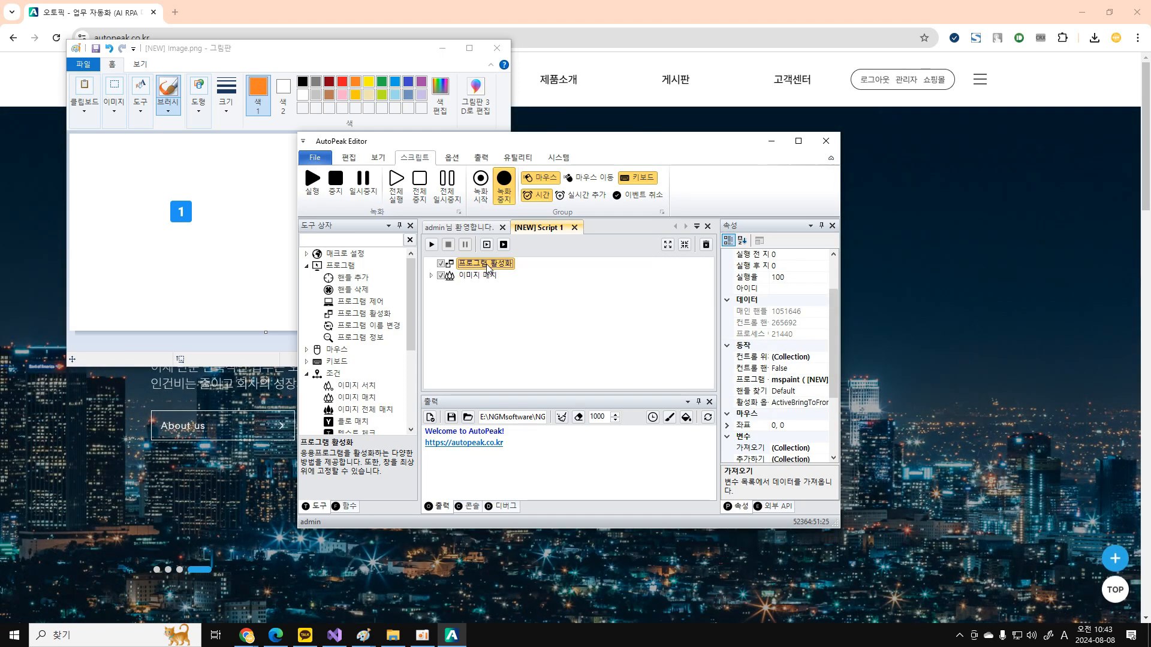
pyautogui.click(228, 57)
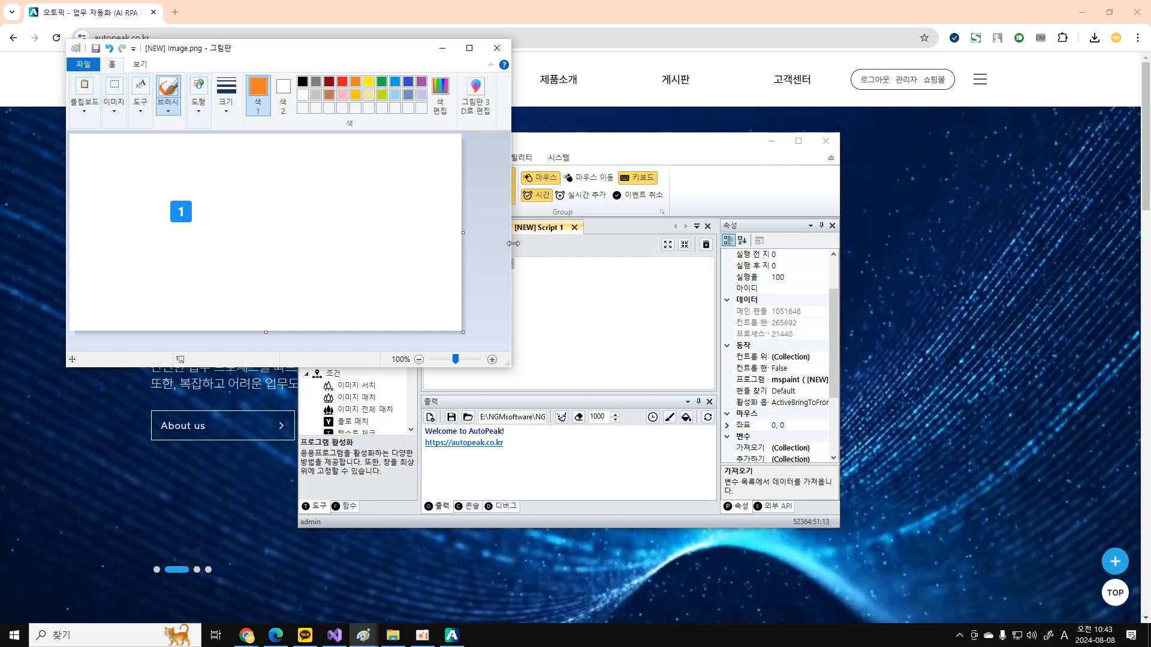
pyautogui.click(554, 321)
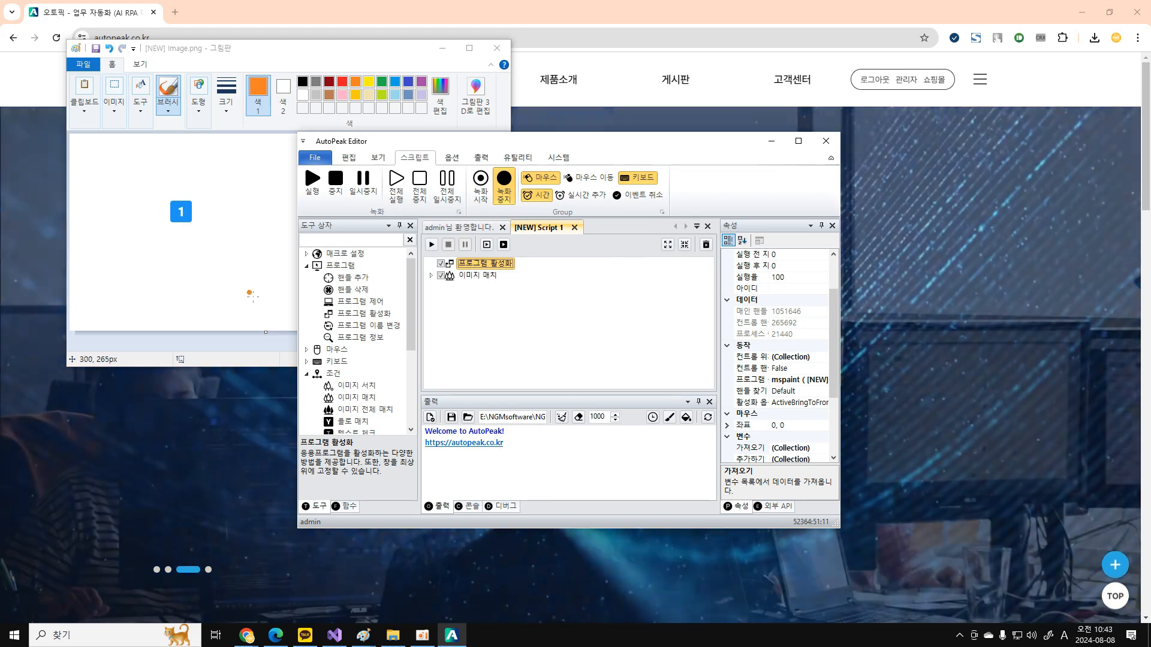
pyautogui.click(483, 278)
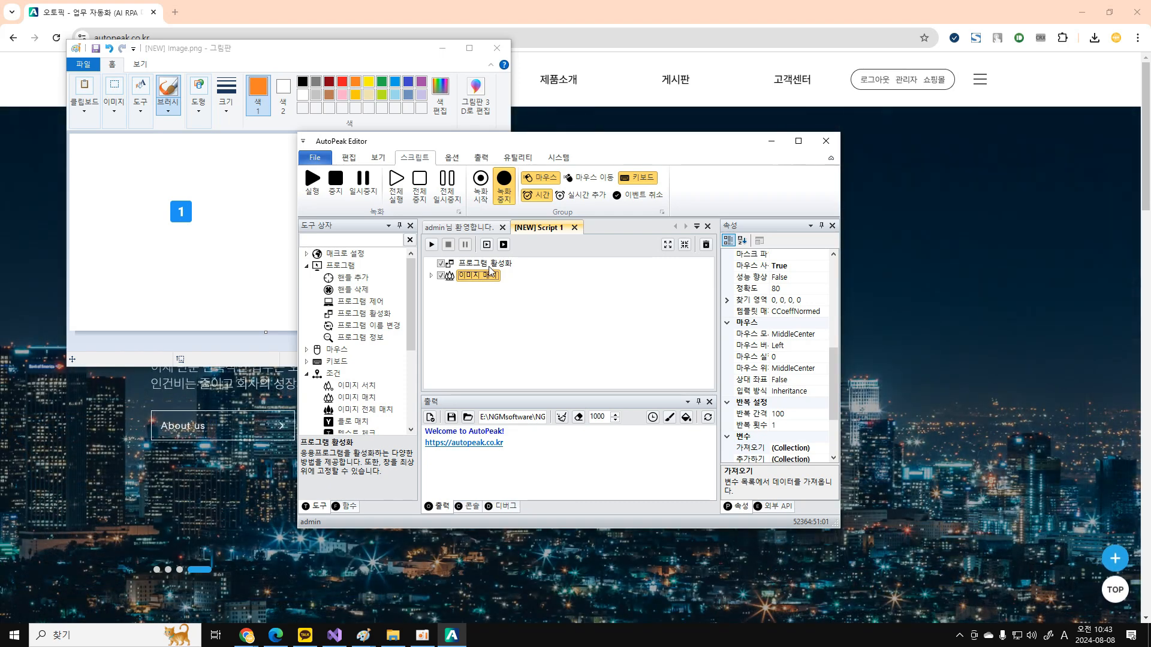
pyautogui.click(489, 265)
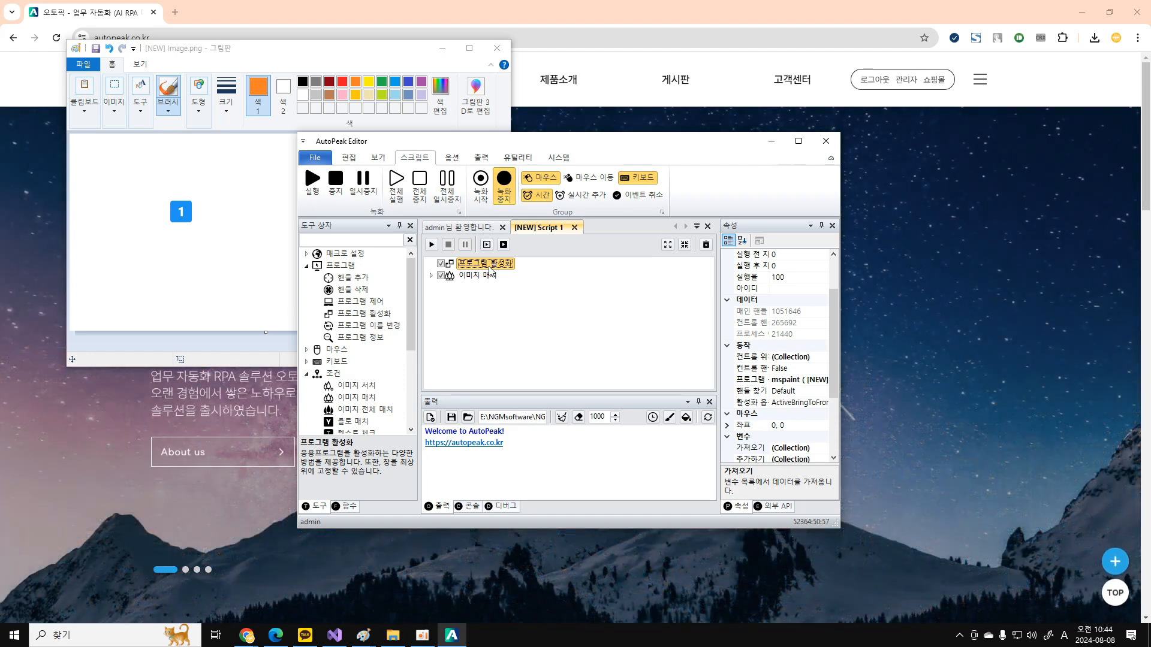
# Set both the pre-run delay (실행 전 지연) and post-run delay (실행 후 지연) of the 이미지 매치 action to 500
pyautogui.click(489, 276)
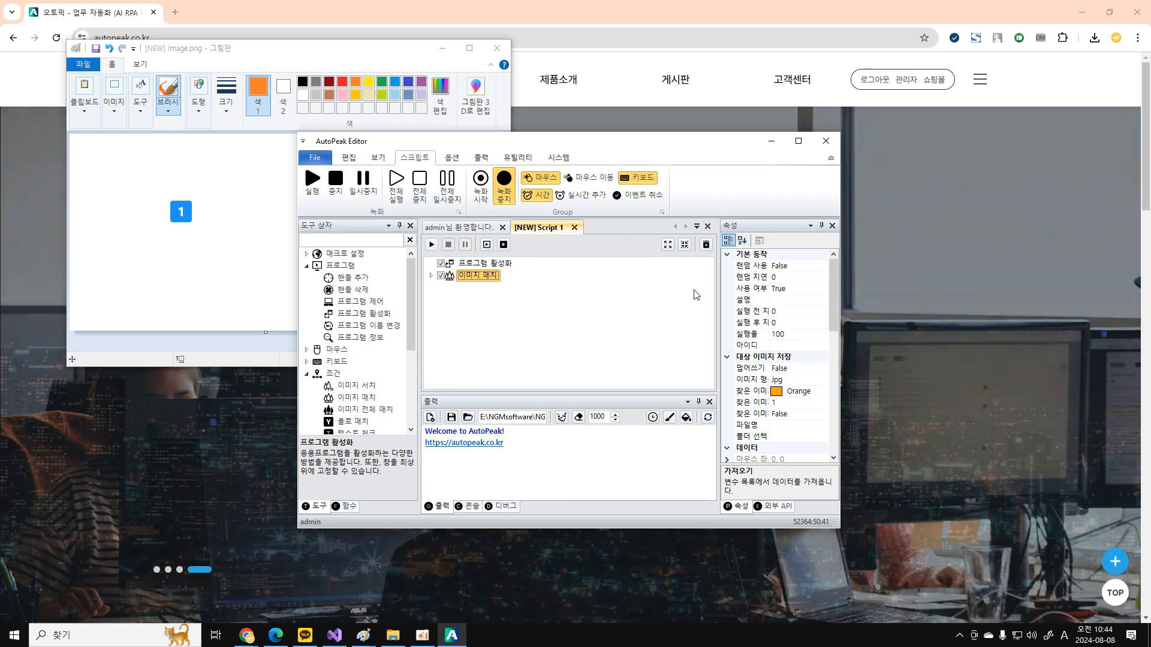
pyautogui.click(749, 311)
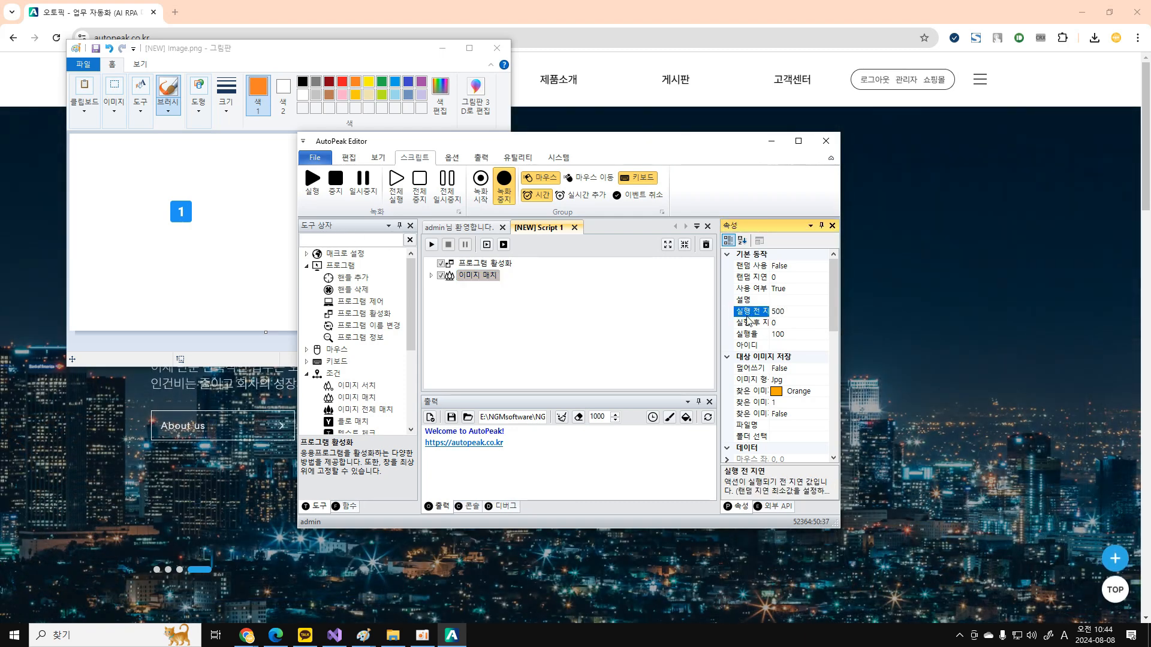
pyautogui.click(746, 324)
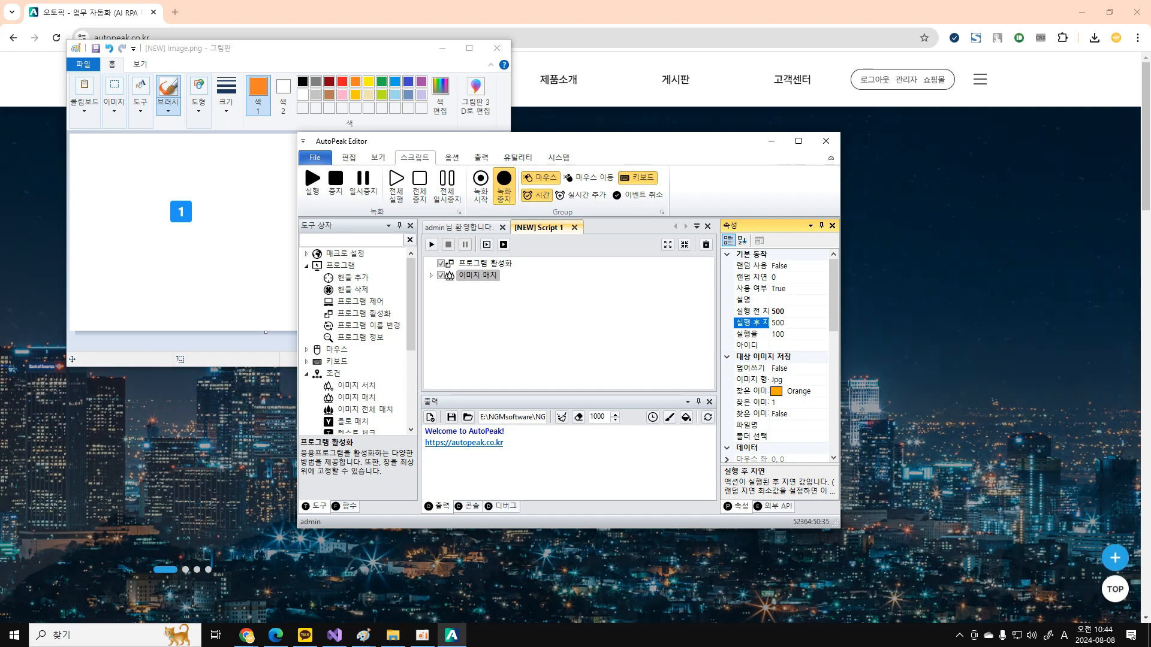
pyautogui.press('Up')
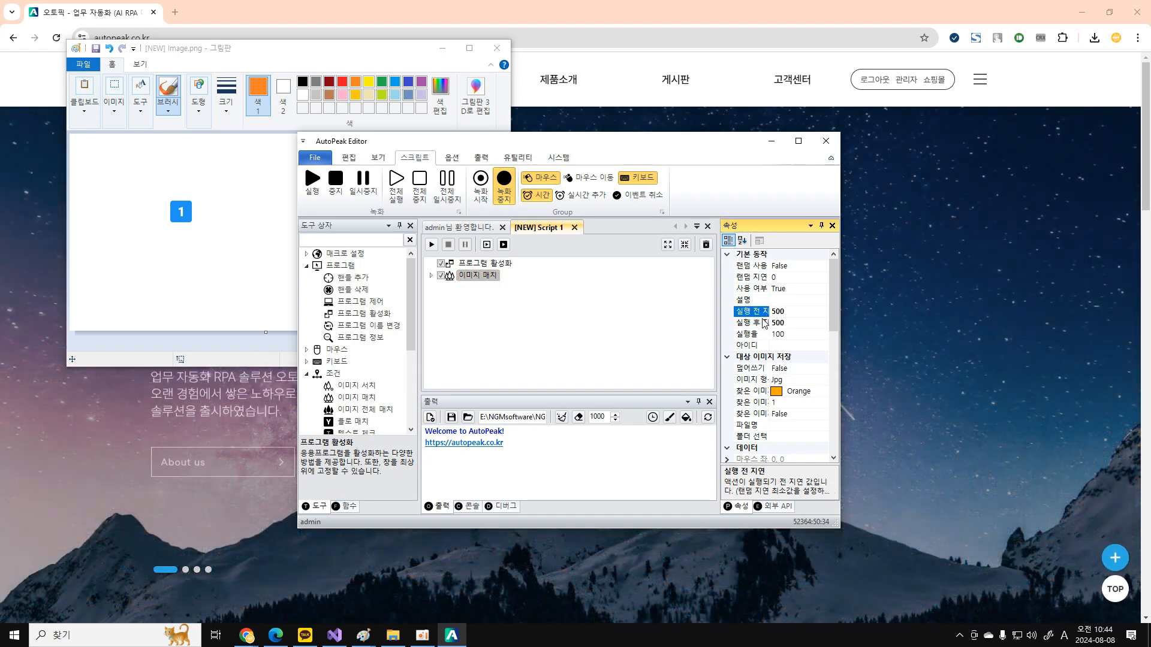
# Review the script's action order, the 이미지 매치 action's delays before and after execution, and the output area
pyautogui.click(503, 265)
pyautogui.click(490, 276)
pyautogui.click(749, 316)
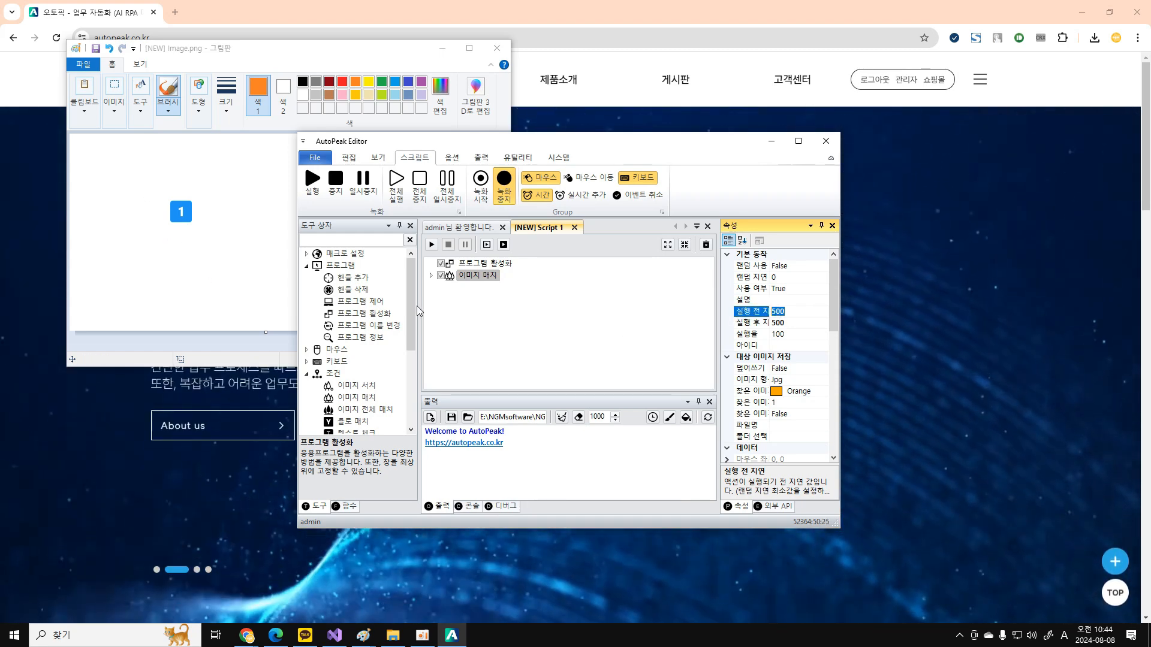
pyautogui.click(748, 324)
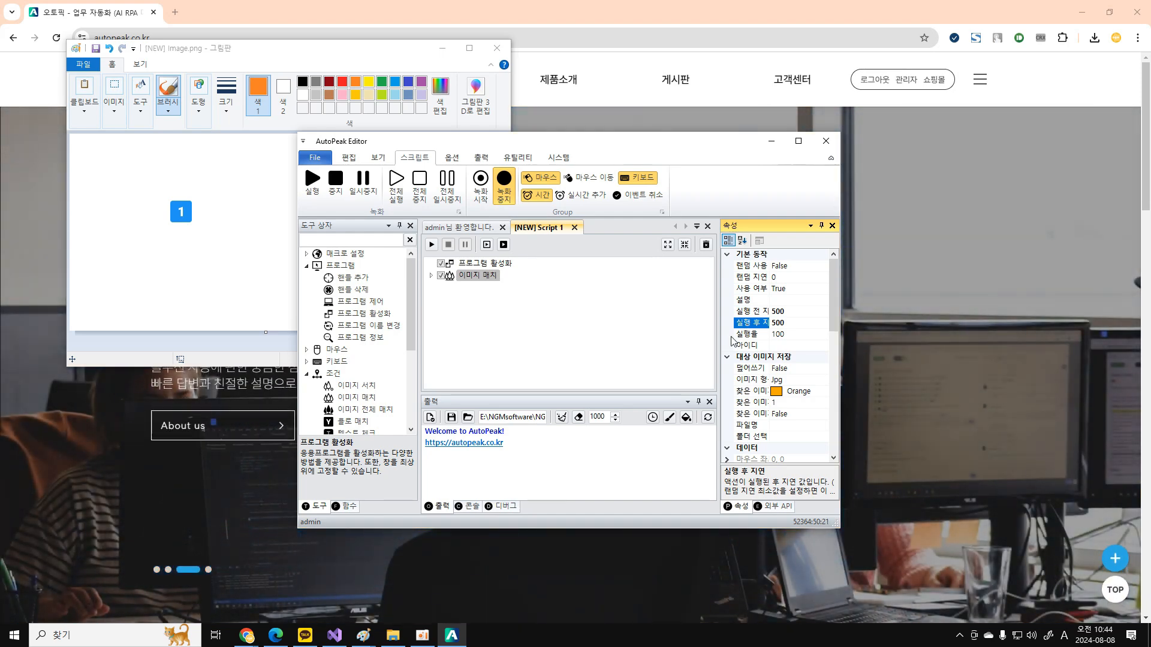
pyautogui.click(522, 474)
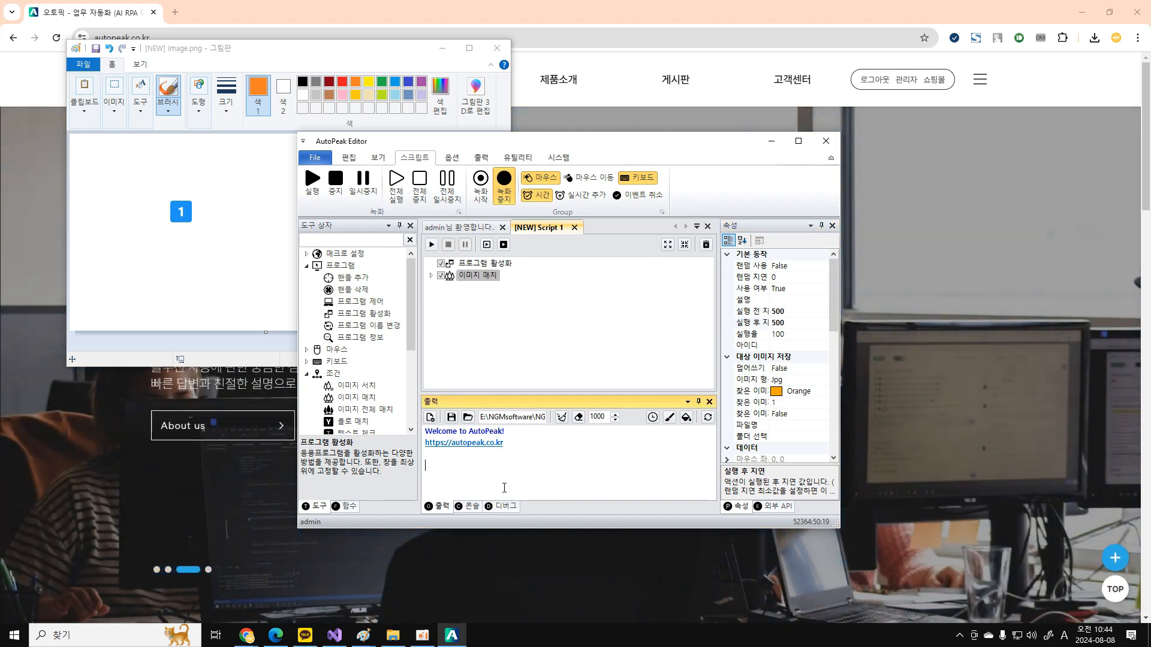
pyautogui.click(477, 277)
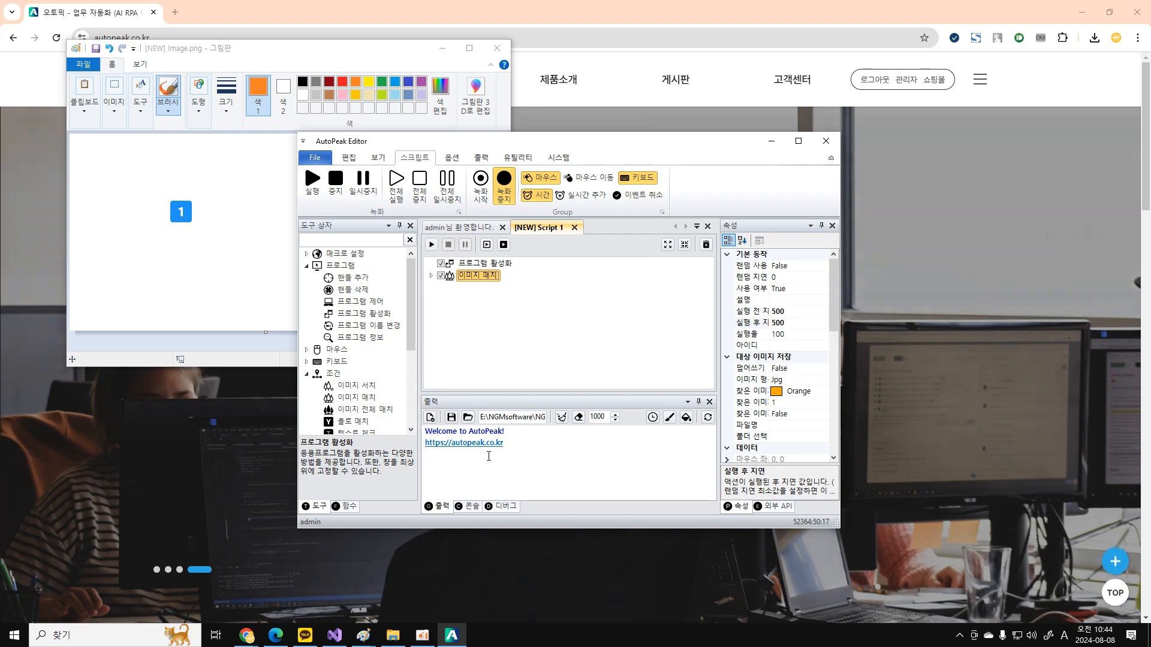
pyautogui.click(483, 478)
pyautogui.click(497, 280)
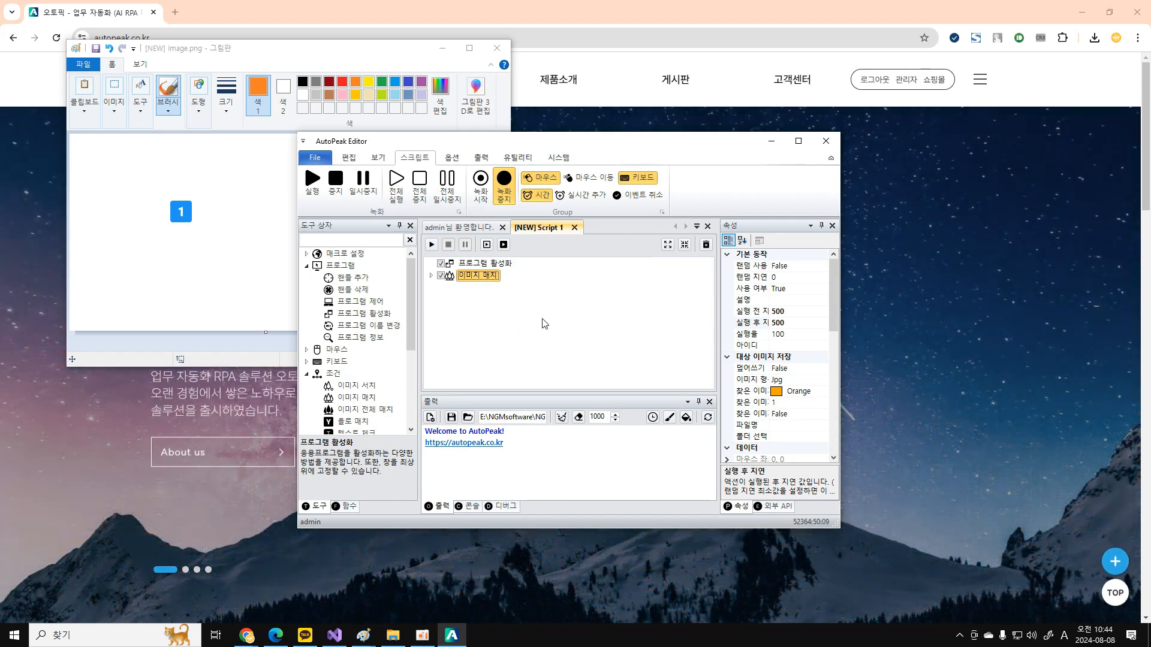
pyautogui.click(751, 323)
pyautogui.click(522, 476)
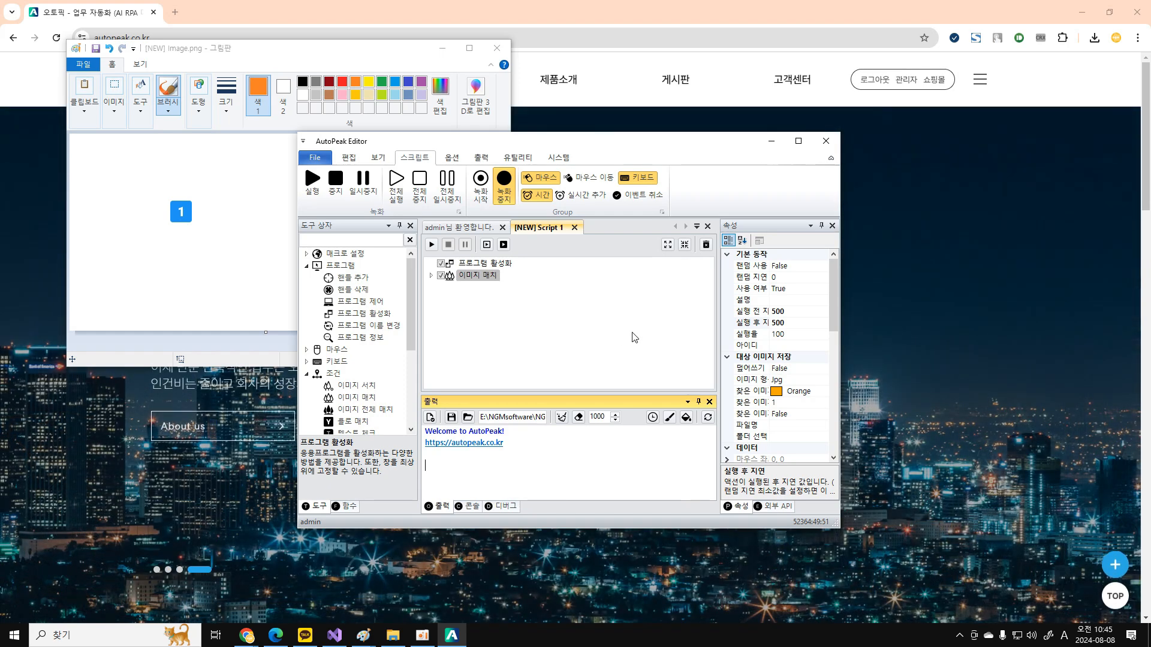
pyautogui.click(753, 323)
pyautogui.click(513, 473)
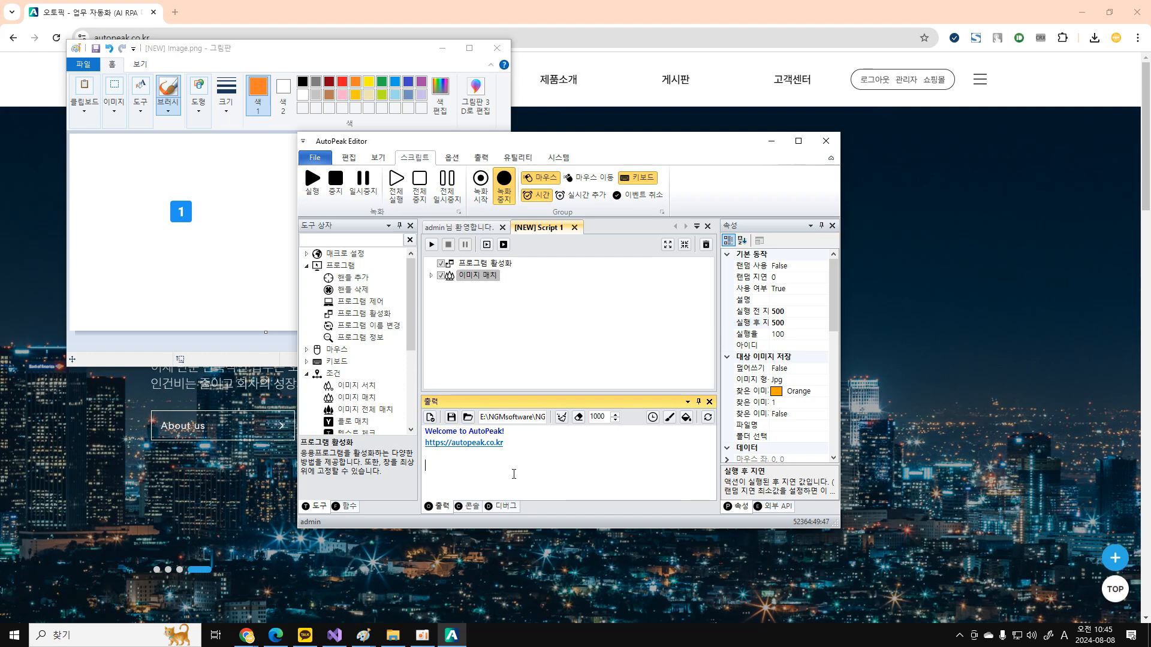
# Run [NEW] Script 1 to find the blue "1" icon in Paint and act on it with the mouse
pyautogui.click(547, 370)
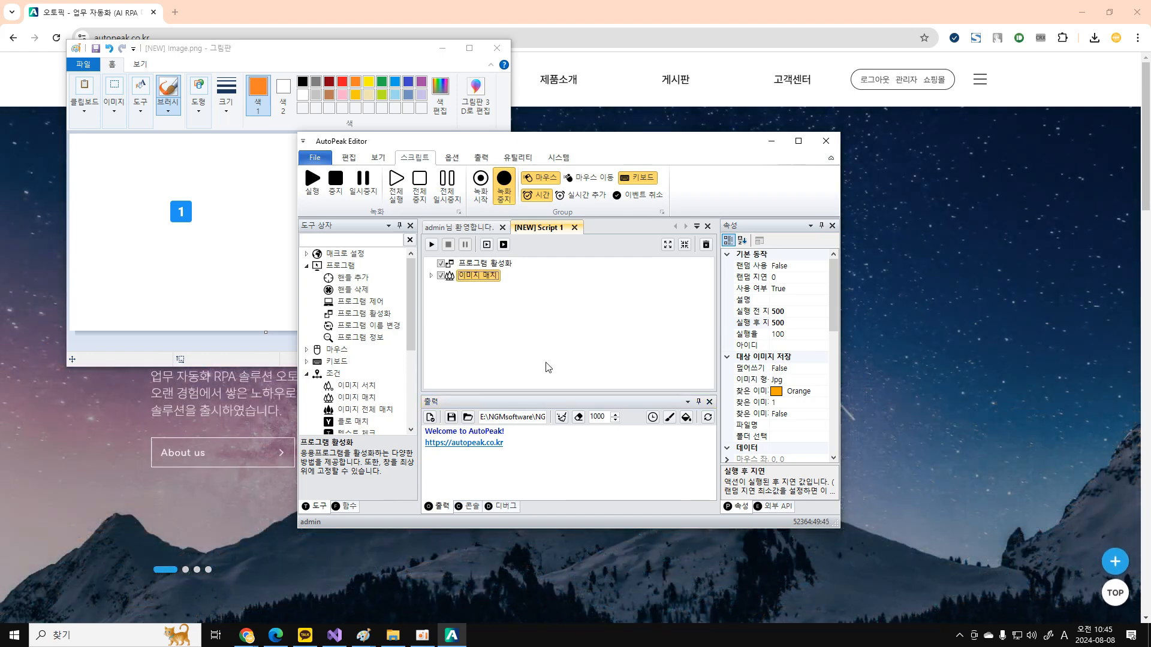
pyautogui.click(431, 244)
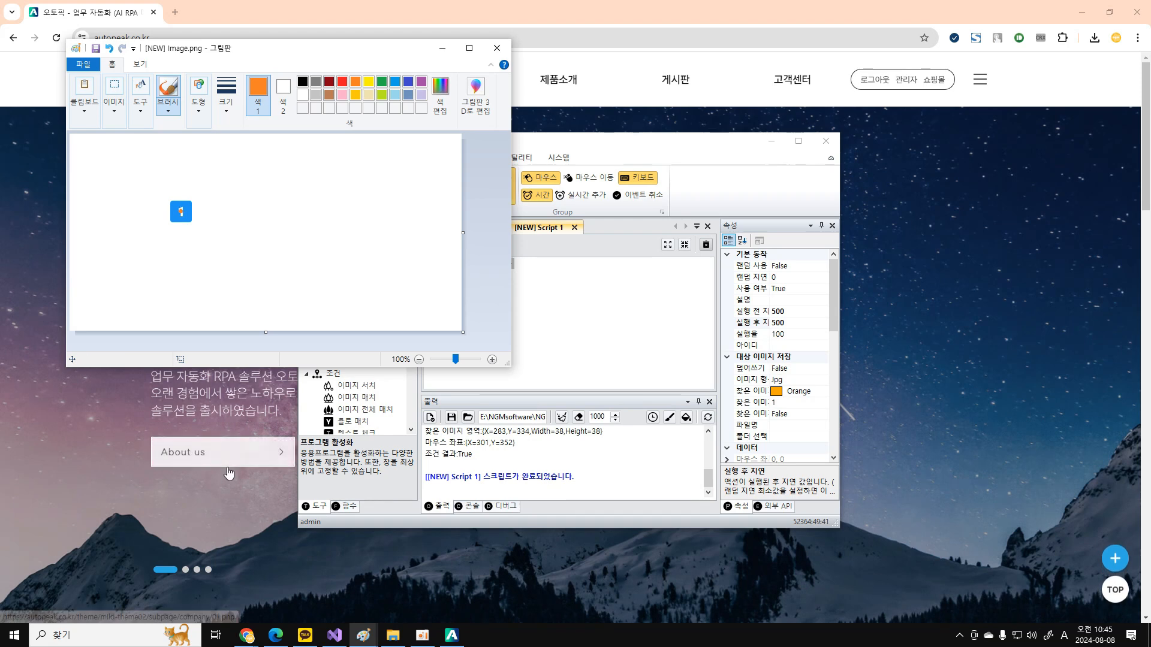
# Undo the orange mark on the blue "1" icon in Paint and set the canvas zoom to 200%
pyautogui.click(492, 360)
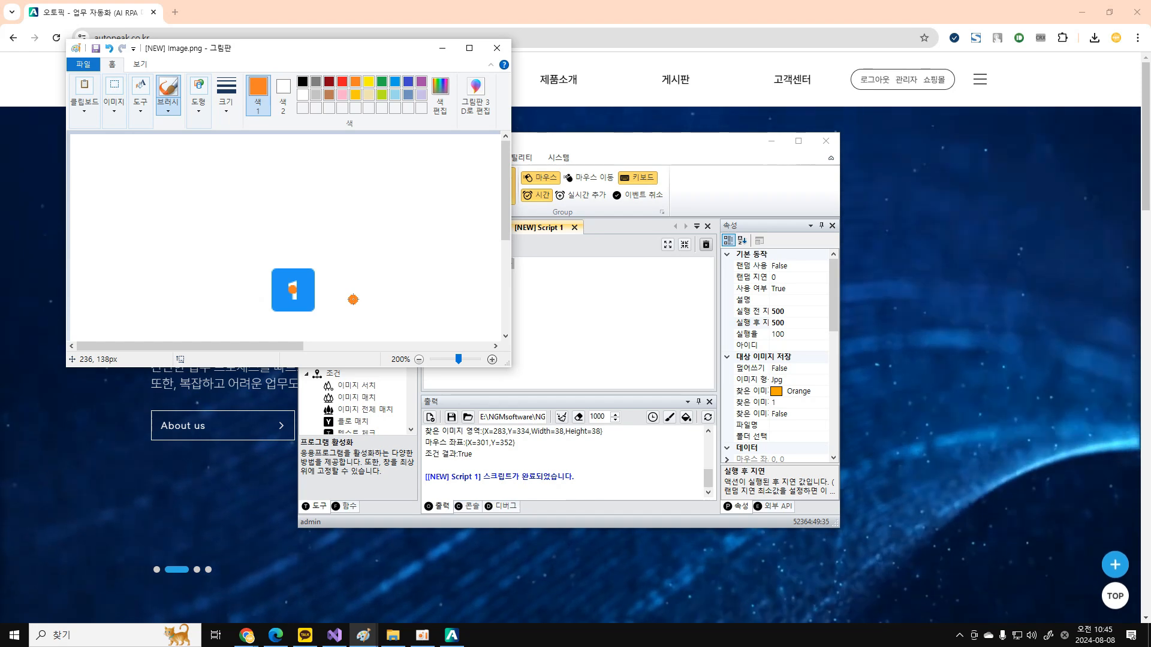
pyautogui.click(419, 359)
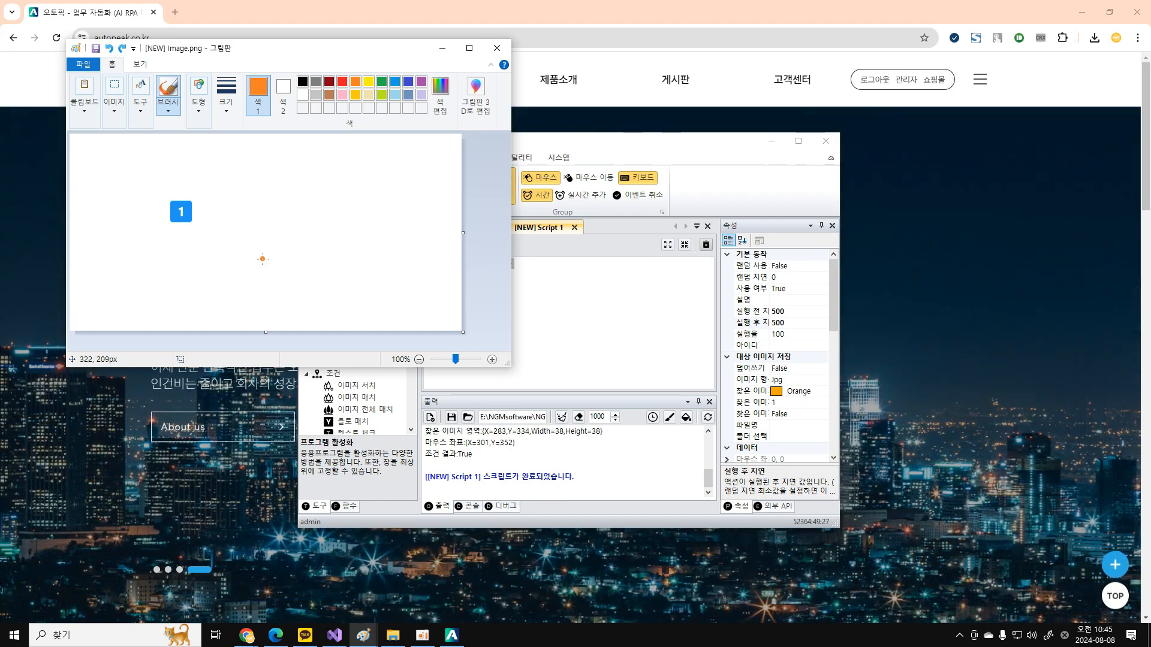
pyautogui.click(492, 360)
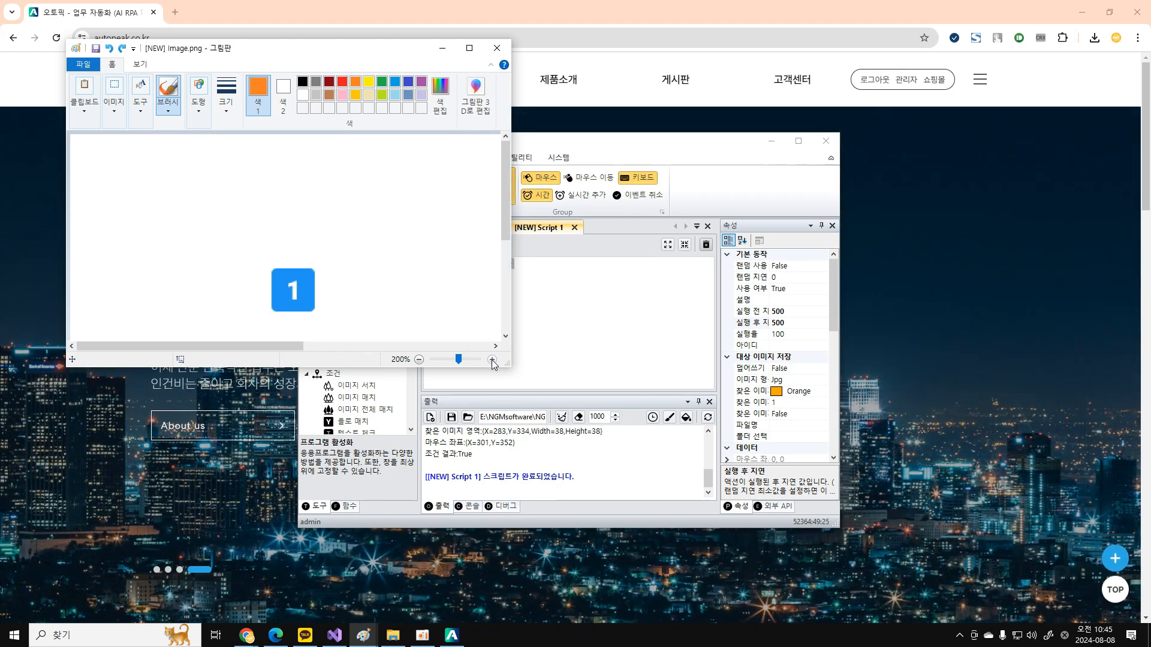
# Fill the white digit on the blue icon with orange in Paint and return the canvas to 100% zoom
pyautogui.scroll(-3, 504, 251)
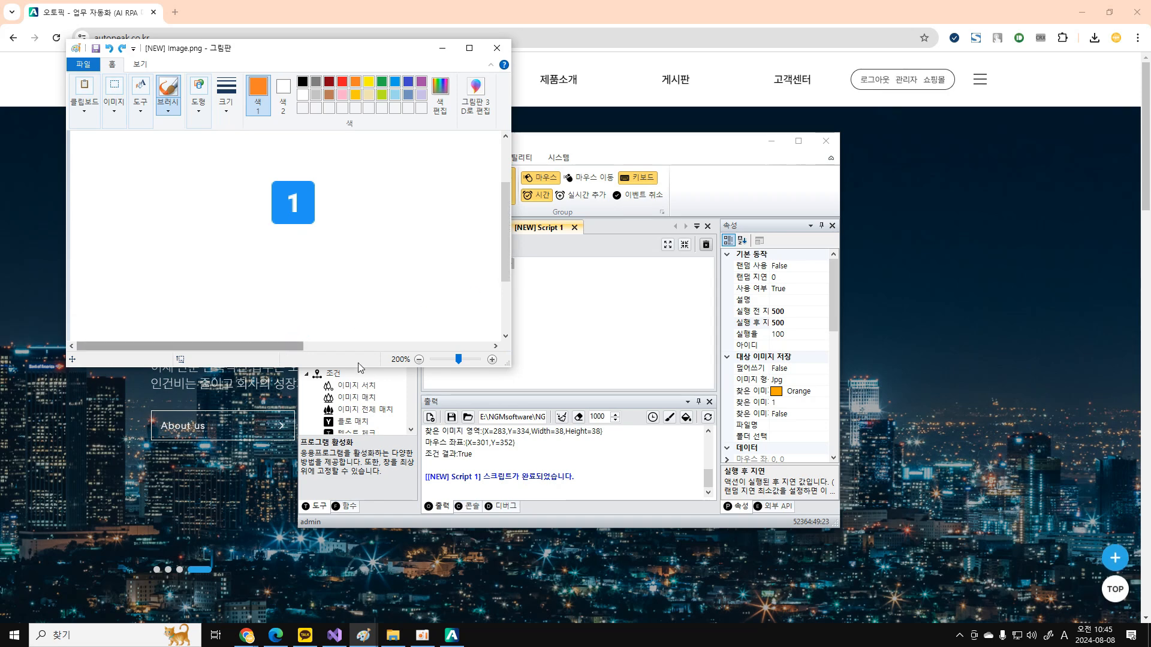
pyautogui.click(493, 360)
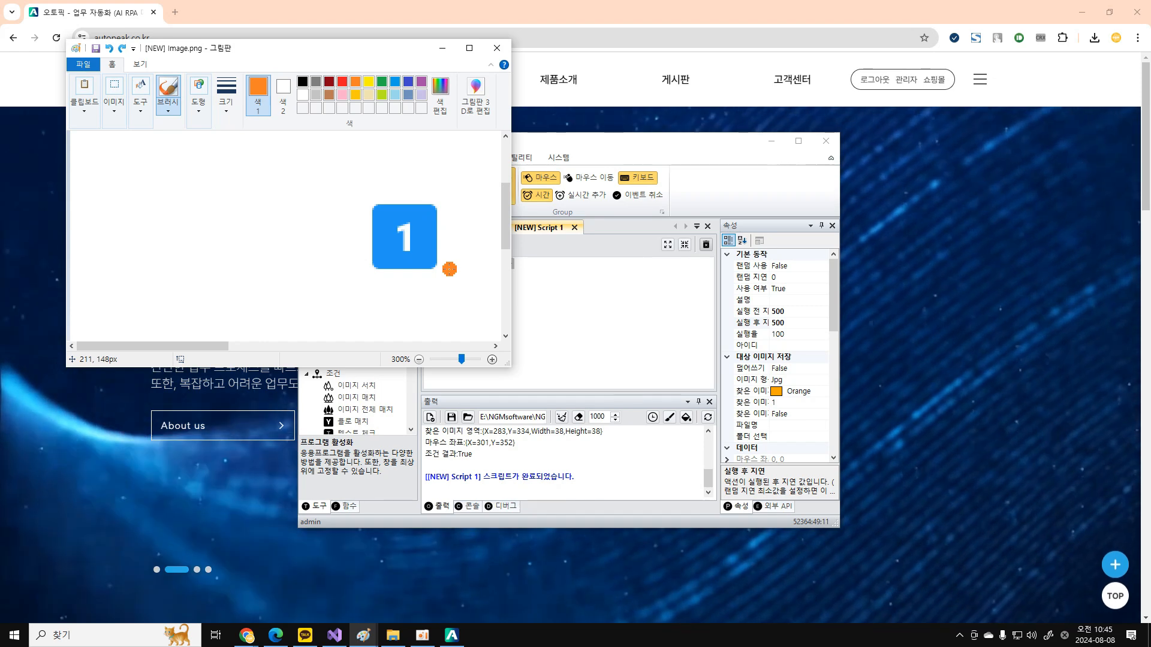
pyautogui.click(143, 90)
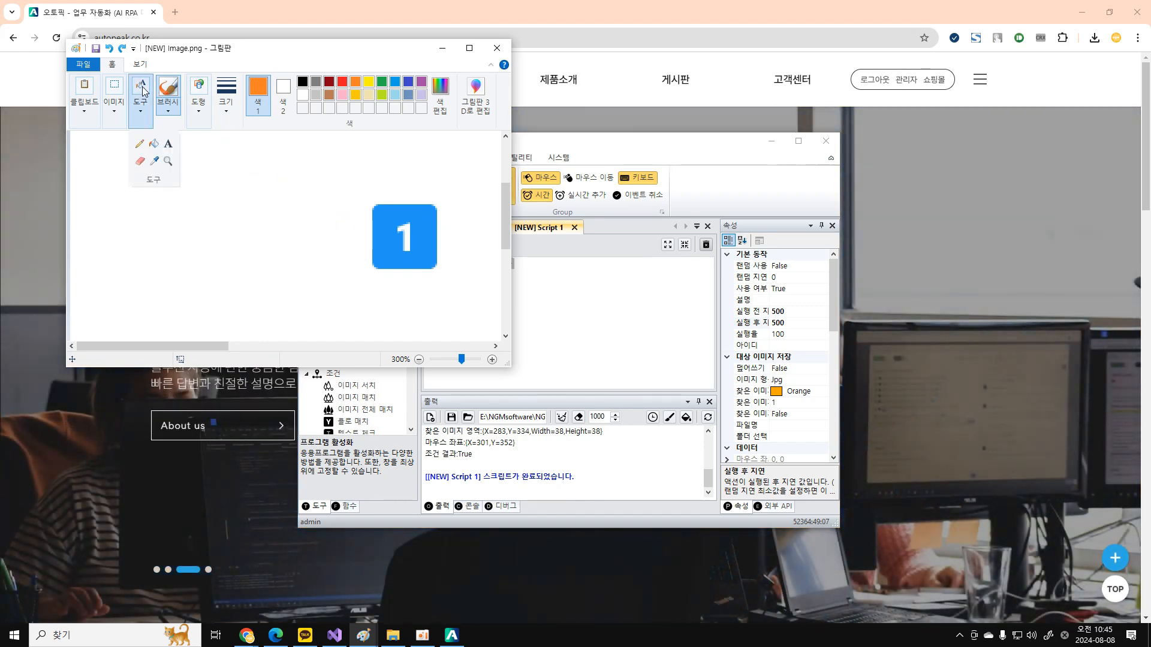
pyautogui.click(155, 145)
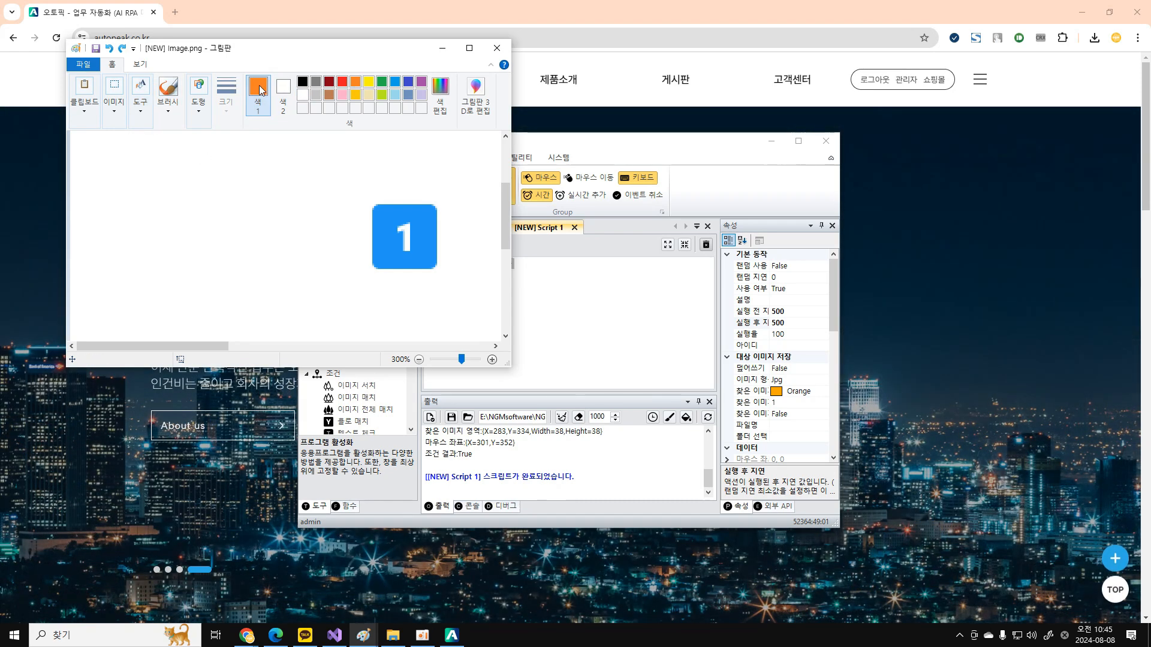
pyautogui.click(415, 229)
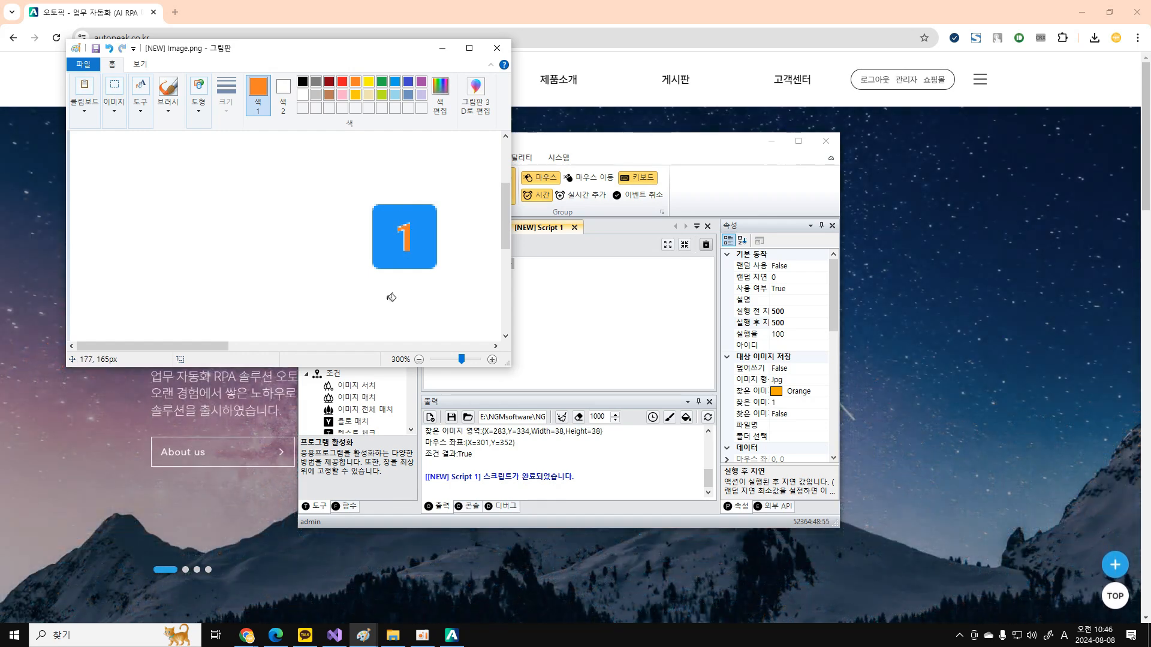
pyautogui.click(419, 359)
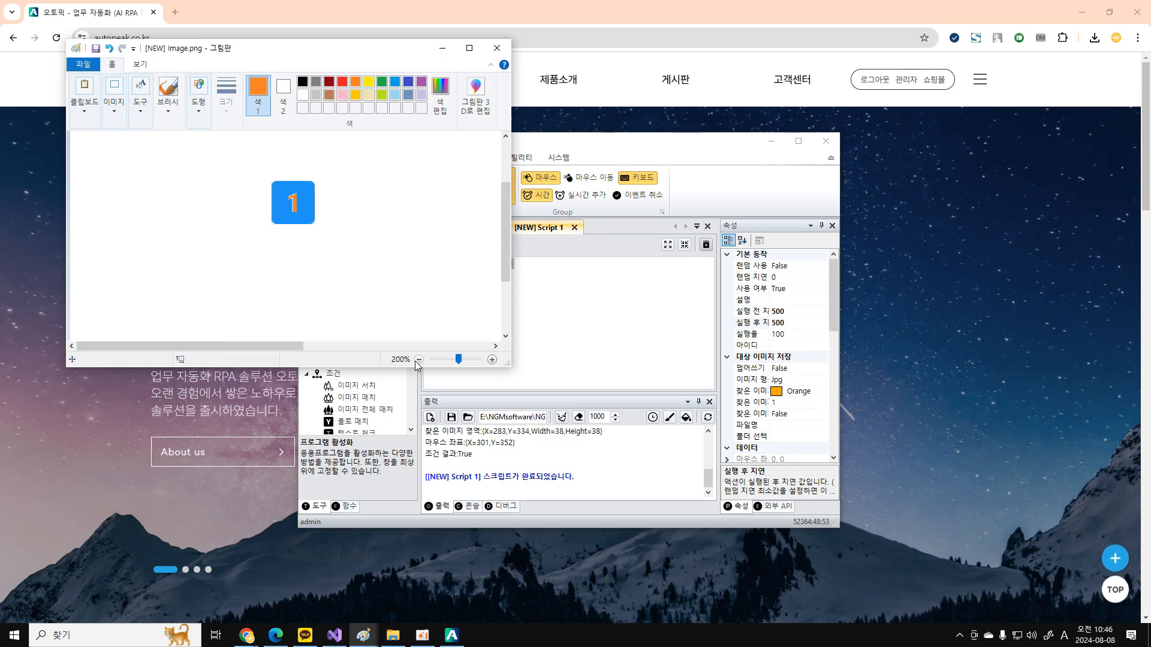
pyautogui.click(419, 360)
# Set Paint to a white brush and run [NEW] Script 1 to test image matching on the recoloured icon
pyautogui.click(545, 341)
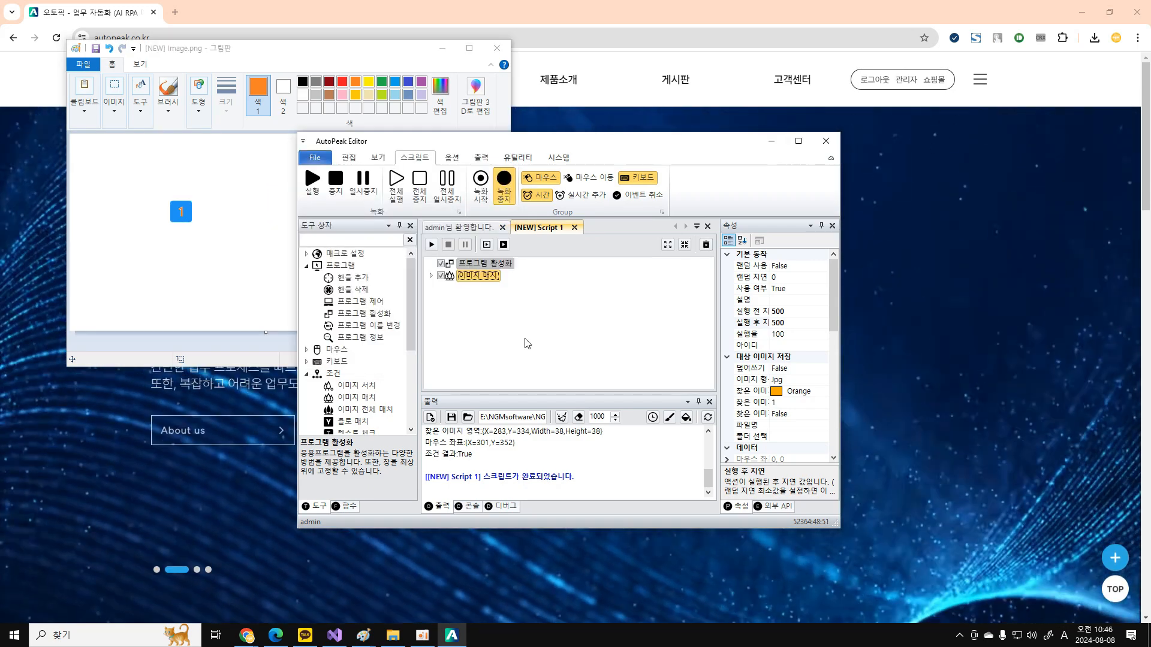
pyautogui.click(168, 91)
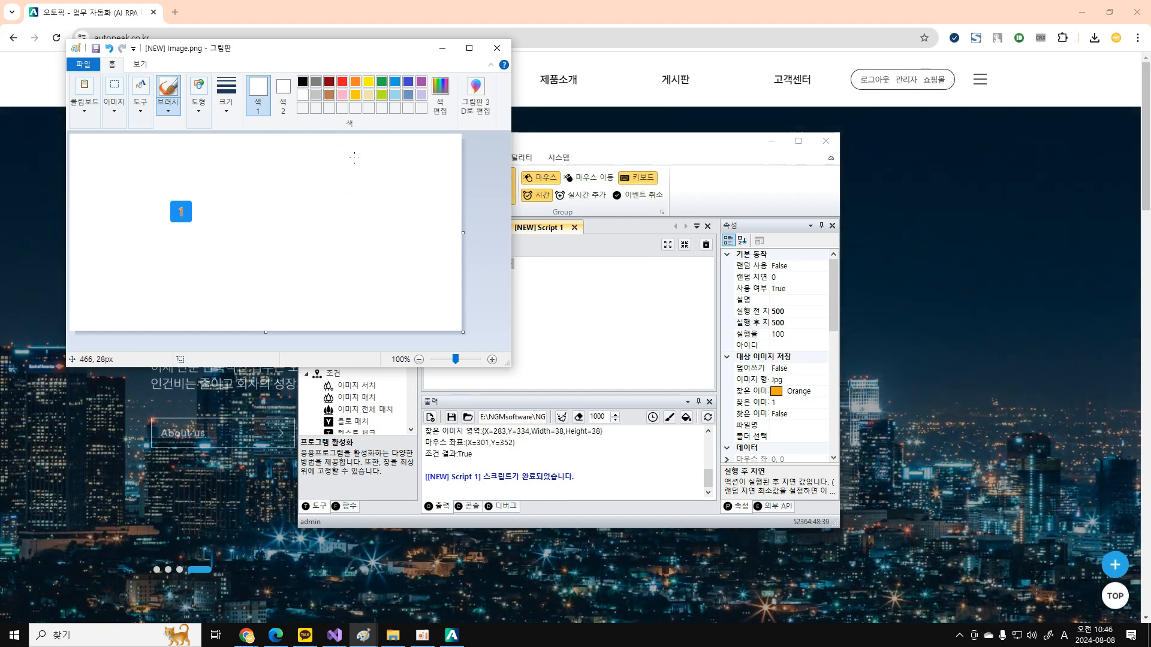
pyautogui.click(574, 335)
pyautogui.click(431, 244)
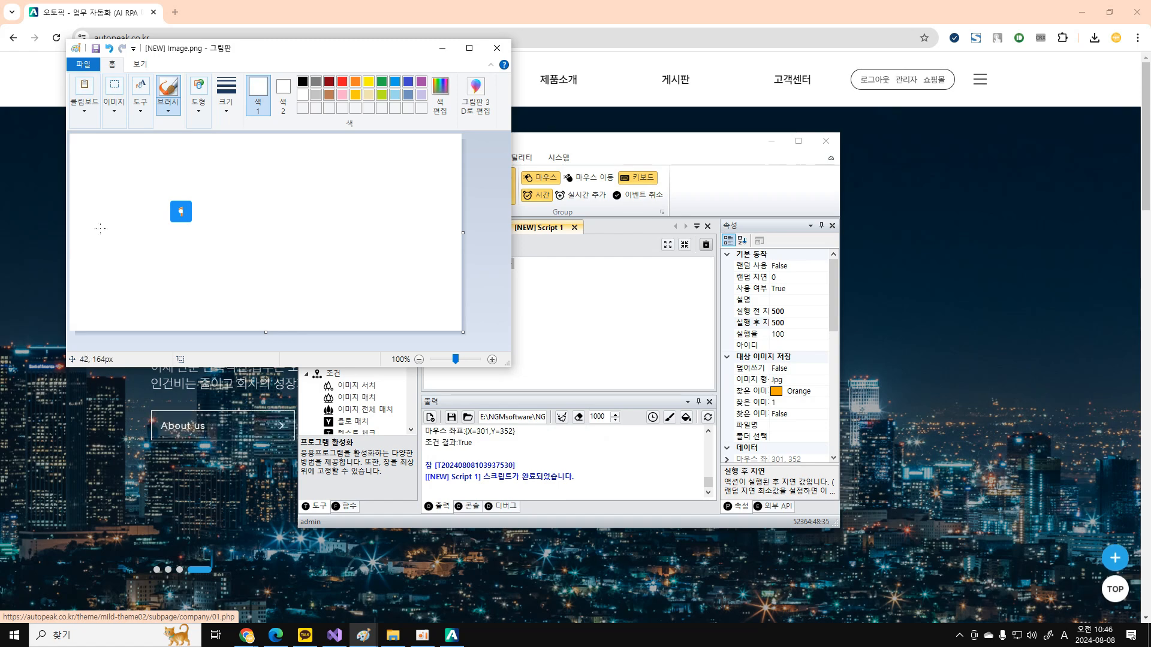
# Examine at 300% zoom where the script painted on the icon, and undo the white mark
pyautogui.click(493, 359)
pyautogui.click(493, 359)
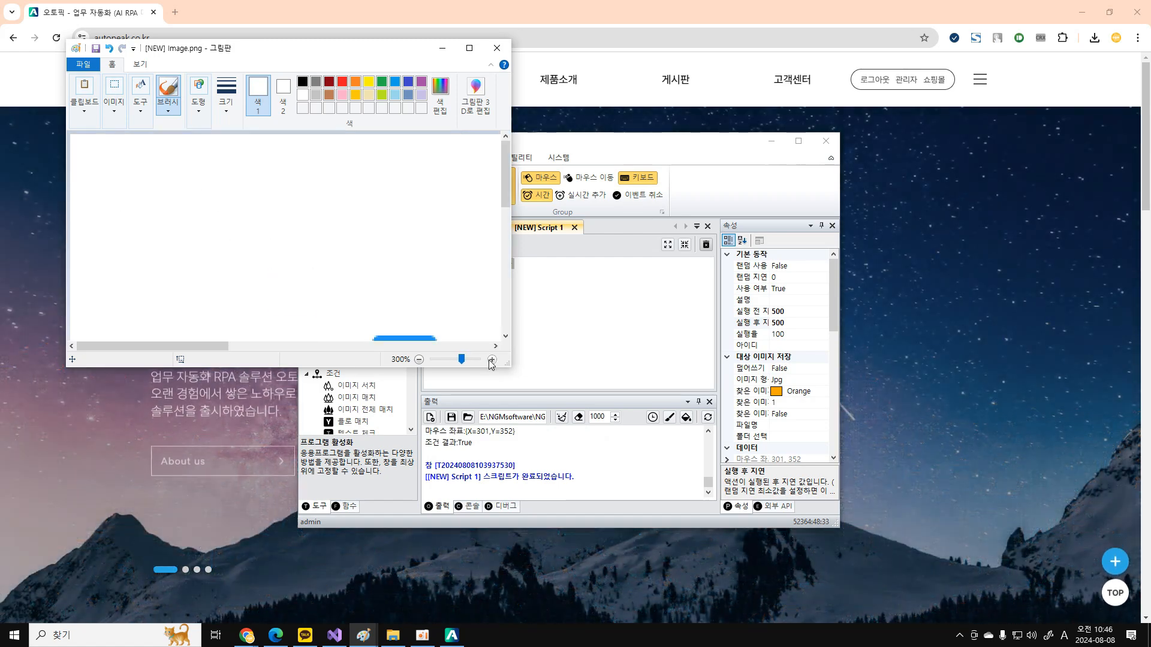
pyautogui.moveTo(505, 205); pyautogui.dragTo(510, 256)
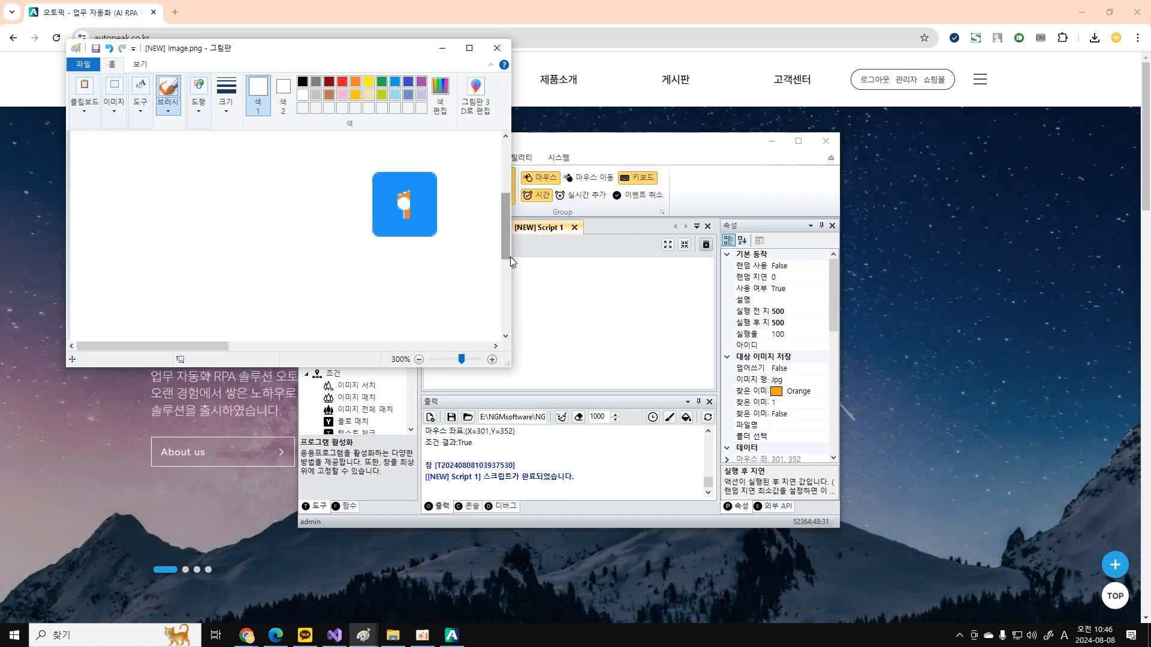
pyautogui.click(420, 361)
pyautogui.click(420, 361)
pyautogui.click(618, 333)
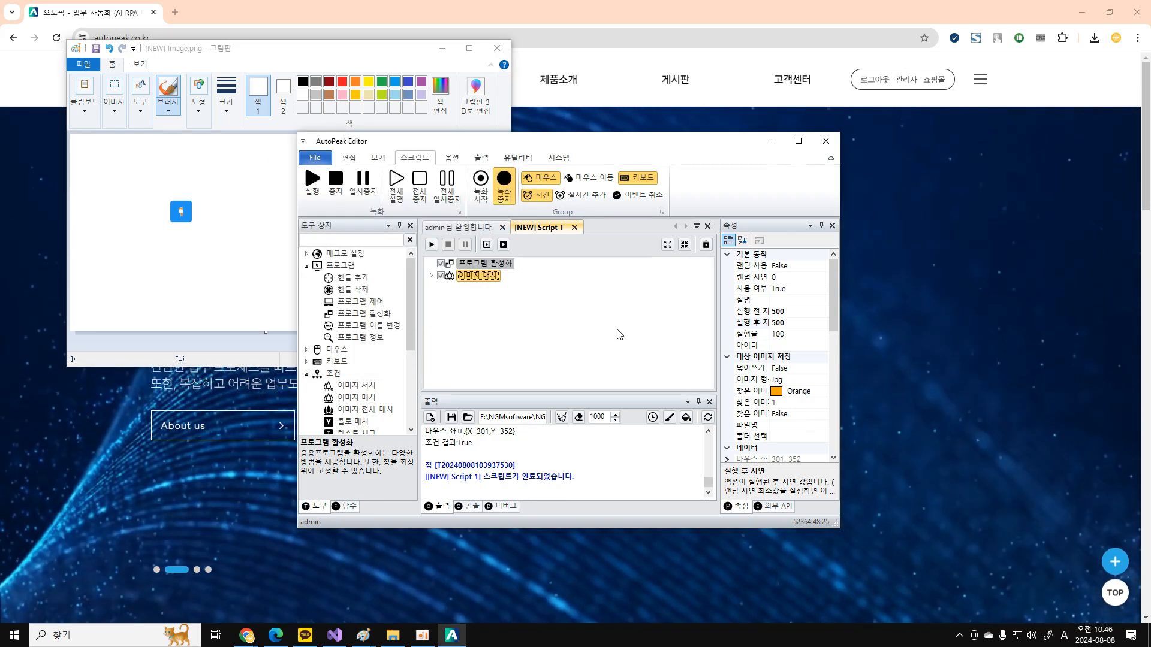
pyautogui.click(154, 76)
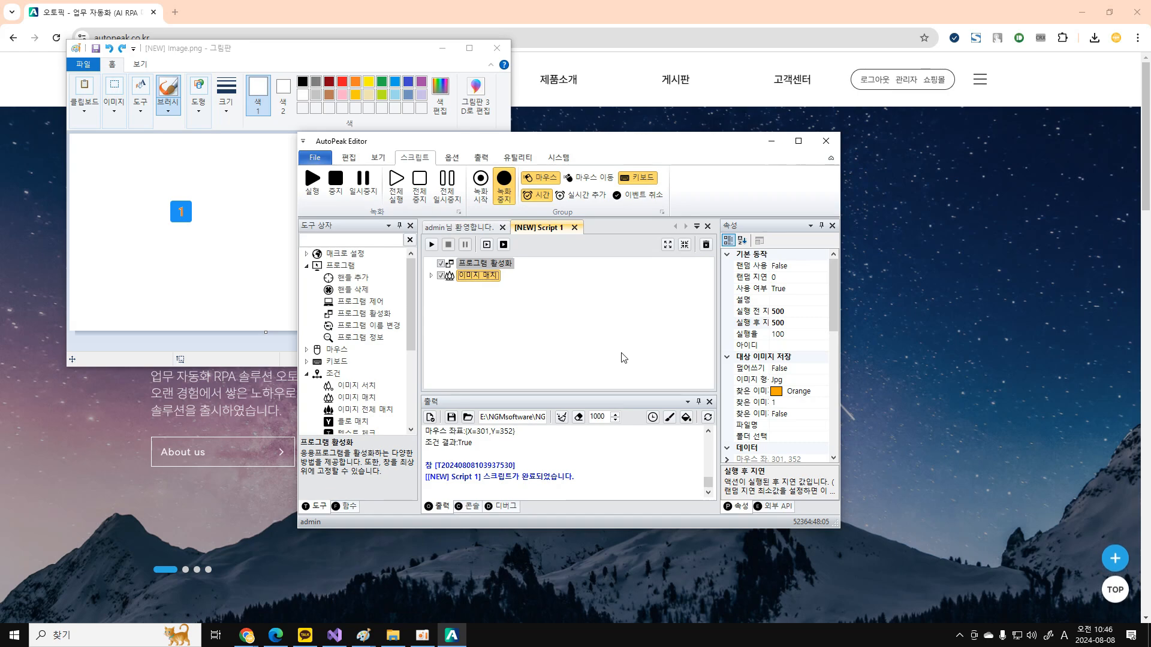
# Close [NEW] Image.png in Paint without saving the changes and bring up the game screenshot 301456_500877_389.png
pyautogui.scroll(-10, 749, 396)
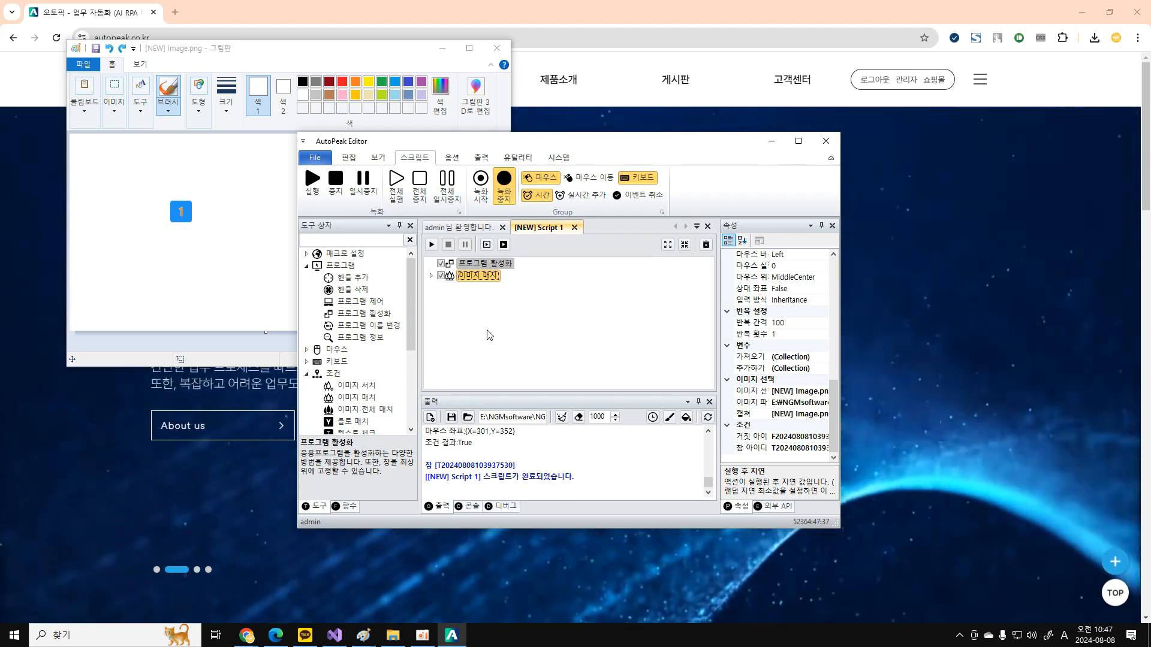
pyautogui.click(238, 54)
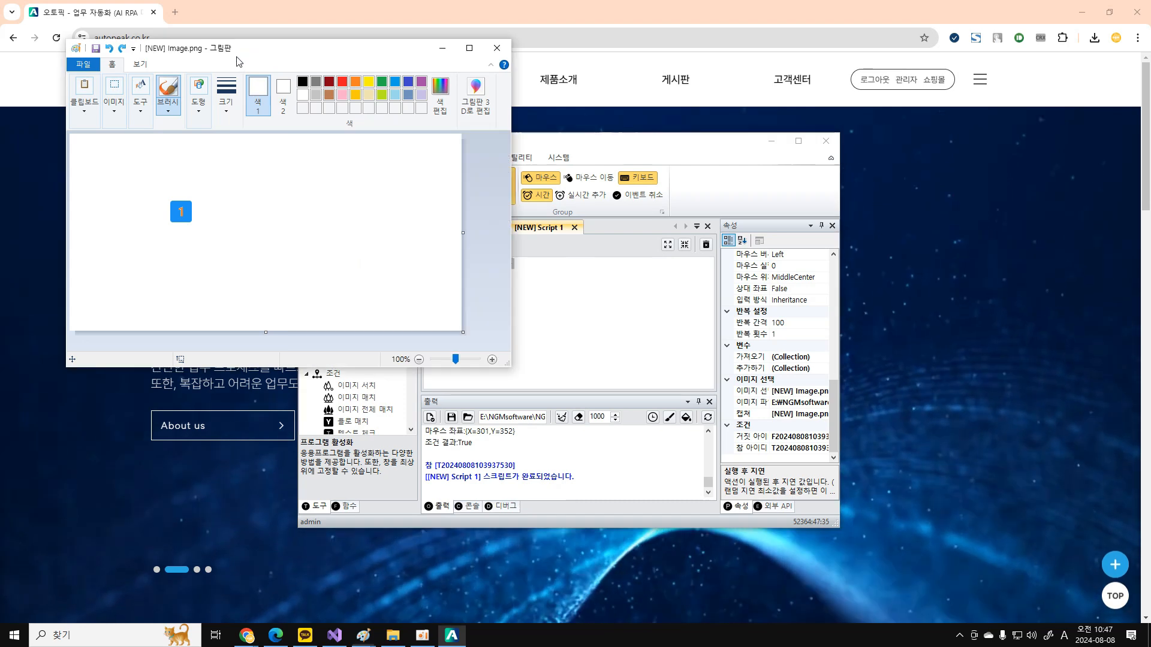
pyautogui.click(497, 48)
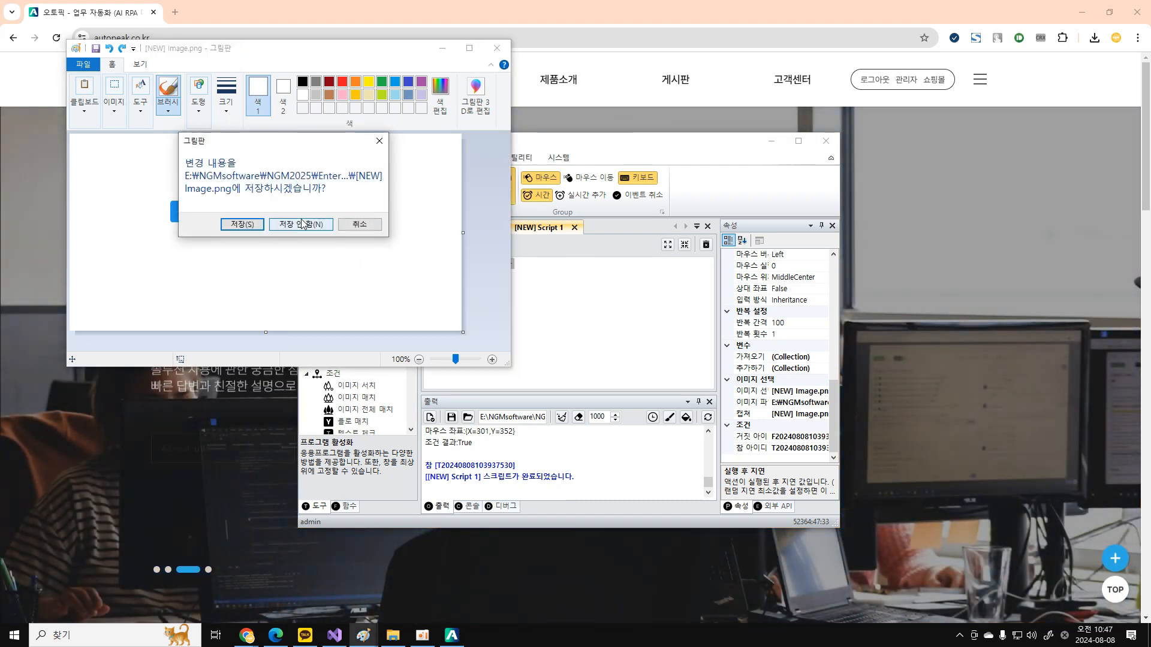
pyautogui.click(306, 221)
pyautogui.click(363, 636)
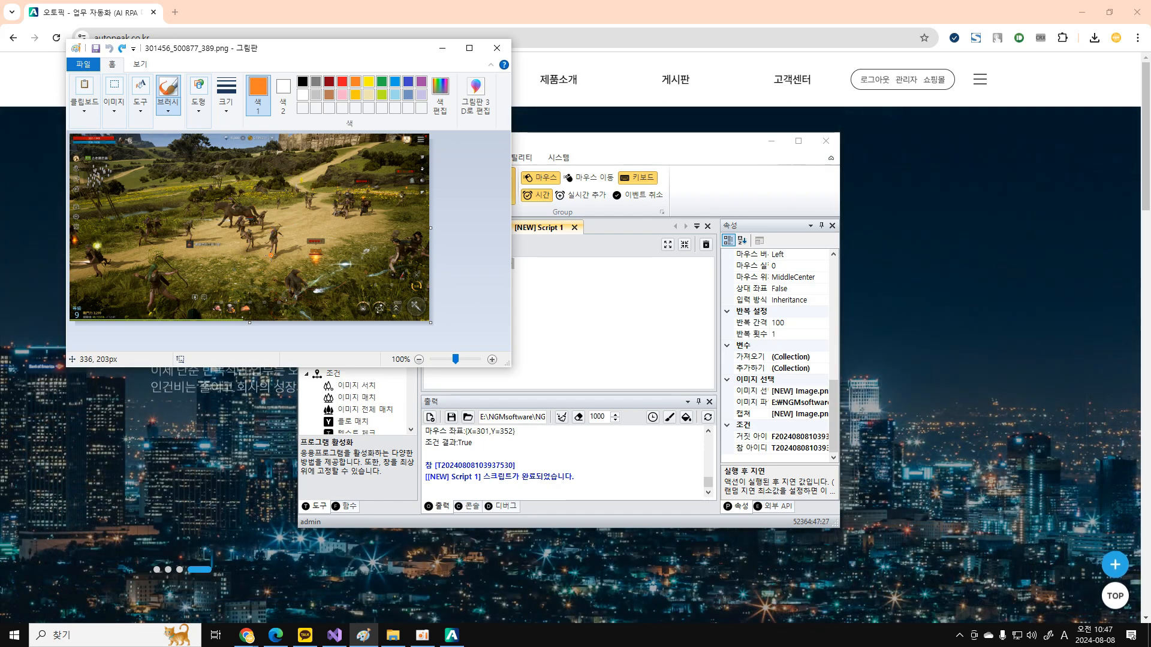
# Start a new image capture (캡쳐) for the 이미지 매치 action and enlarge the magnifier preview
pyautogui.click(583, 340)
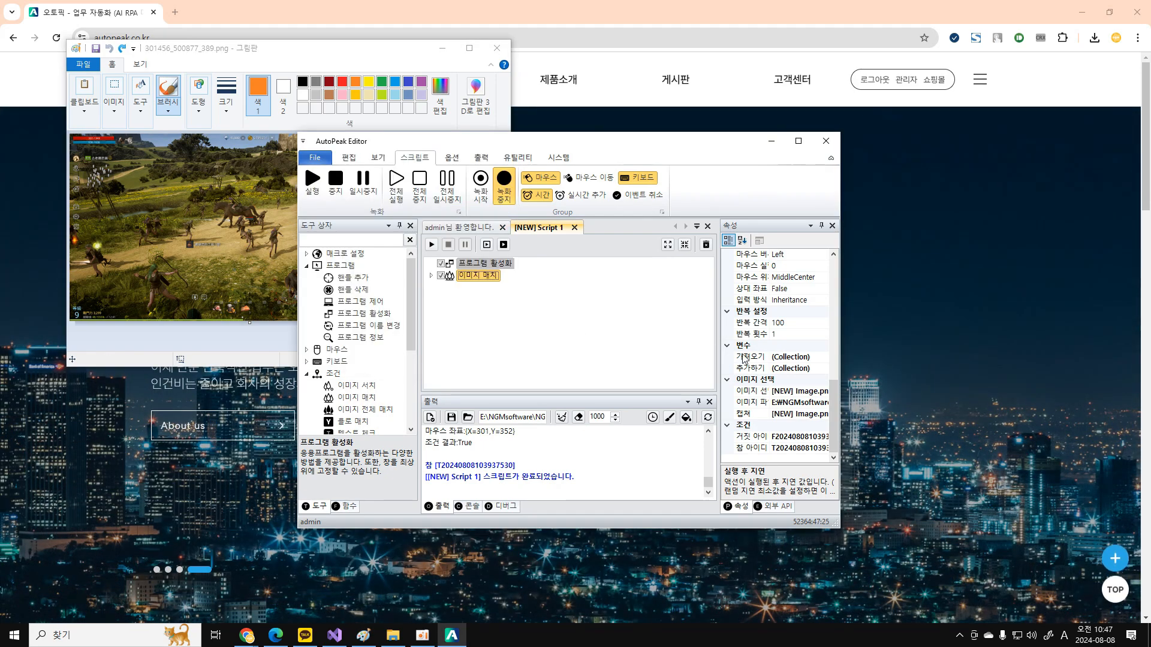
pyautogui.click(507, 265)
pyautogui.click(494, 276)
pyautogui.scroll(-5, 734, 376)
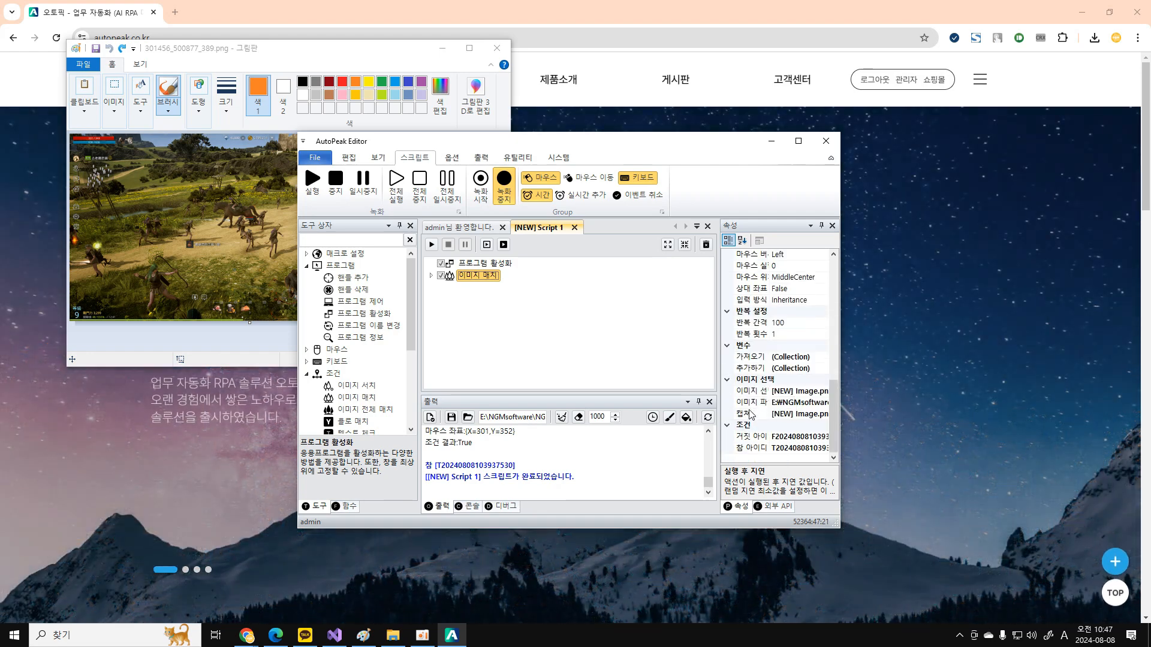
pyautogui.click(804, 414)
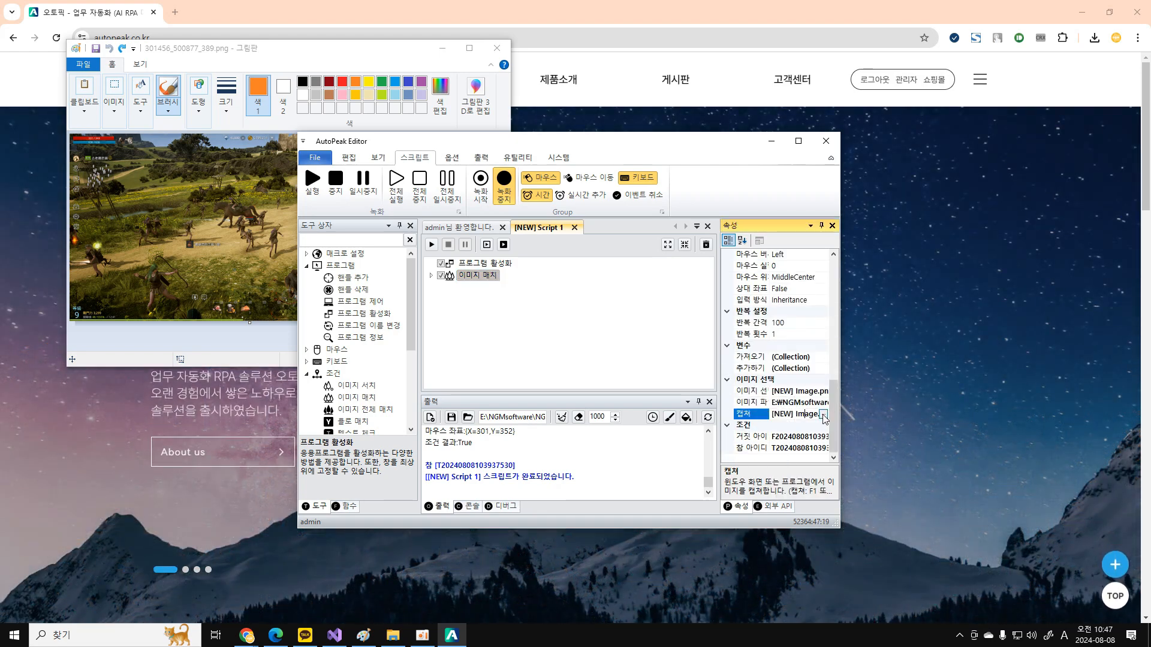
pyautogui.click(824, 414)
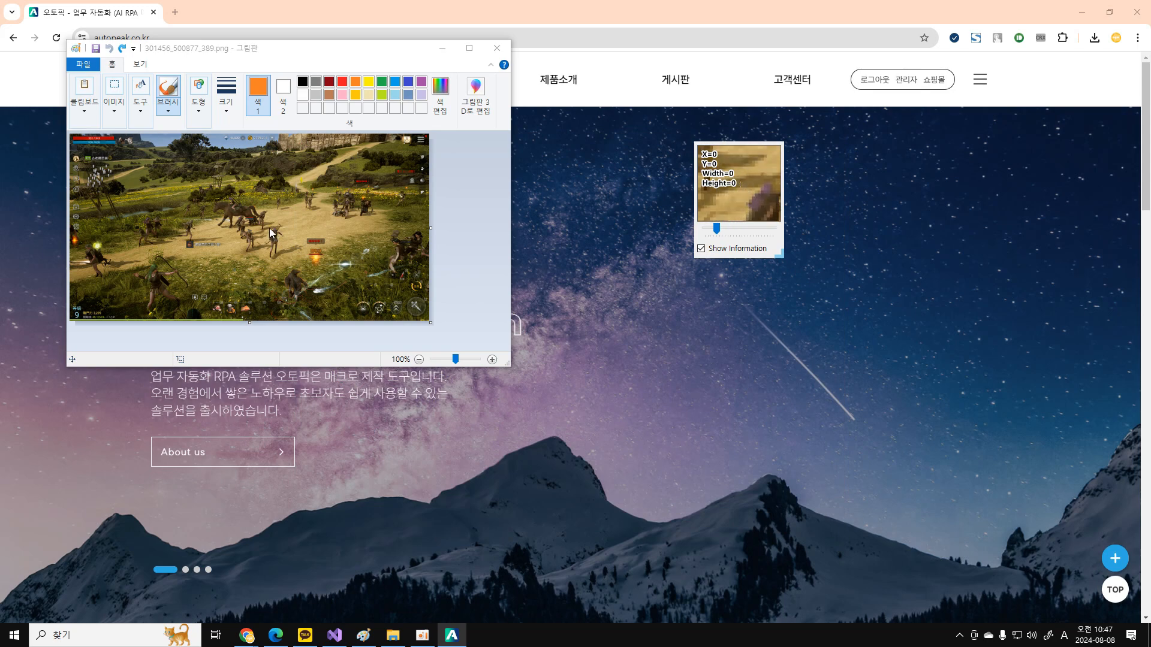
pyautogui.moveTo(781, 259); pyautogui.dragTo(1015, 479)
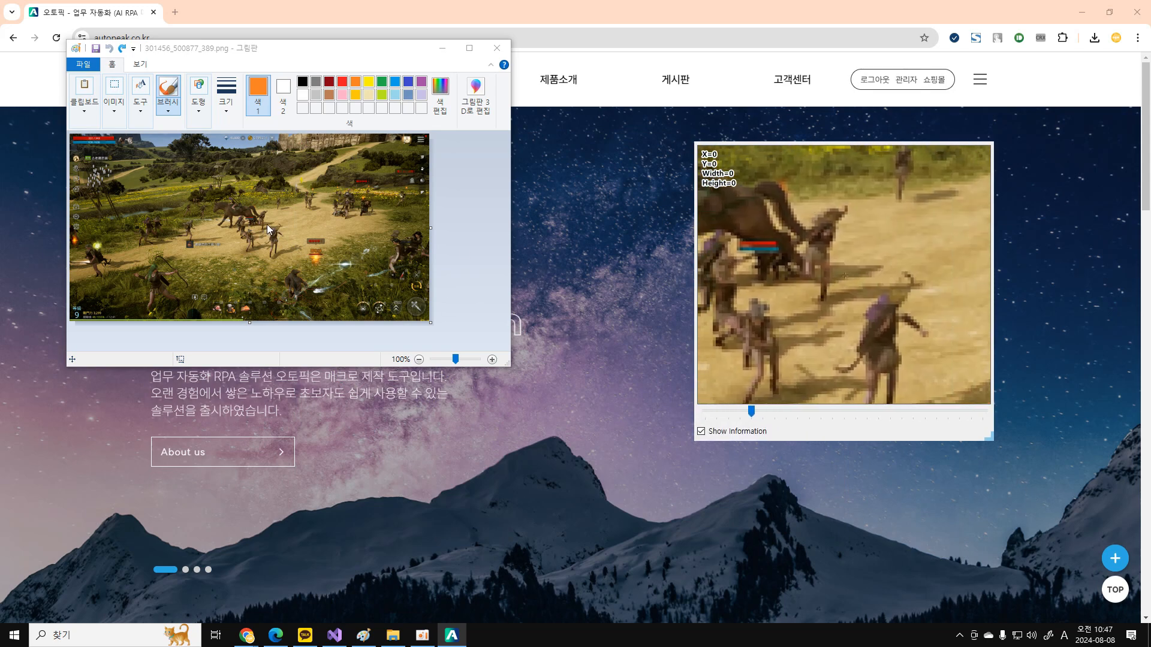
# Frame the purple-haired character on the path as the capture area at X=440, Y=373, 36 wide and 58 high
pyautogui.moveTo(267, 224); pyautogui.dragTo(283, 259)
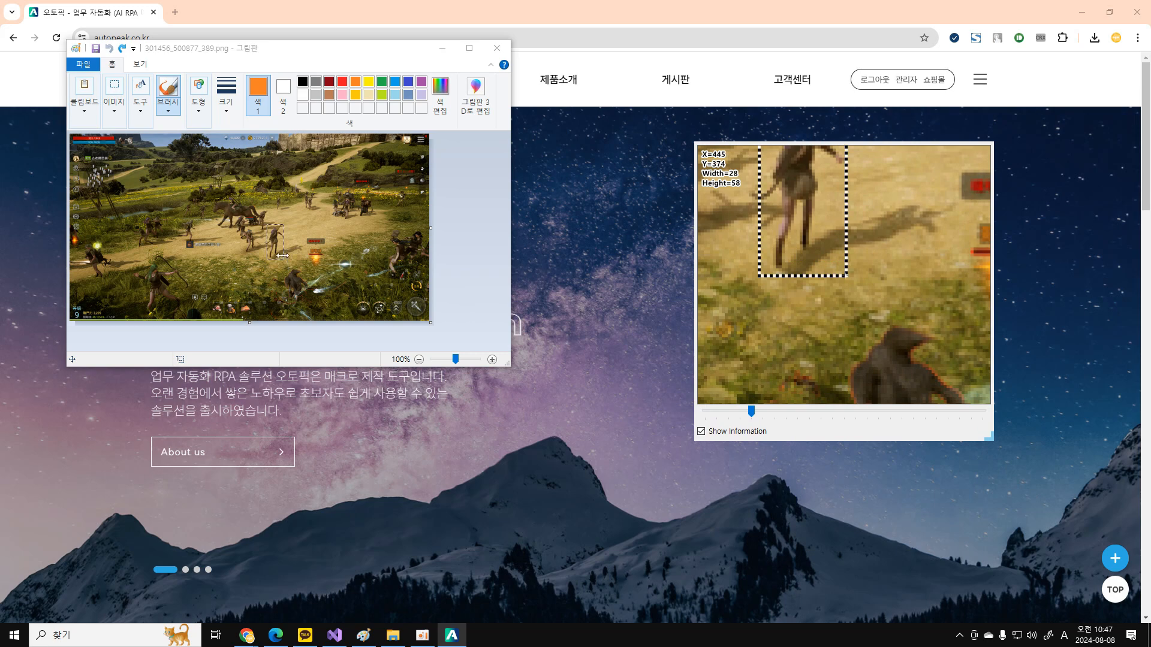
pyautogui.press('Left')
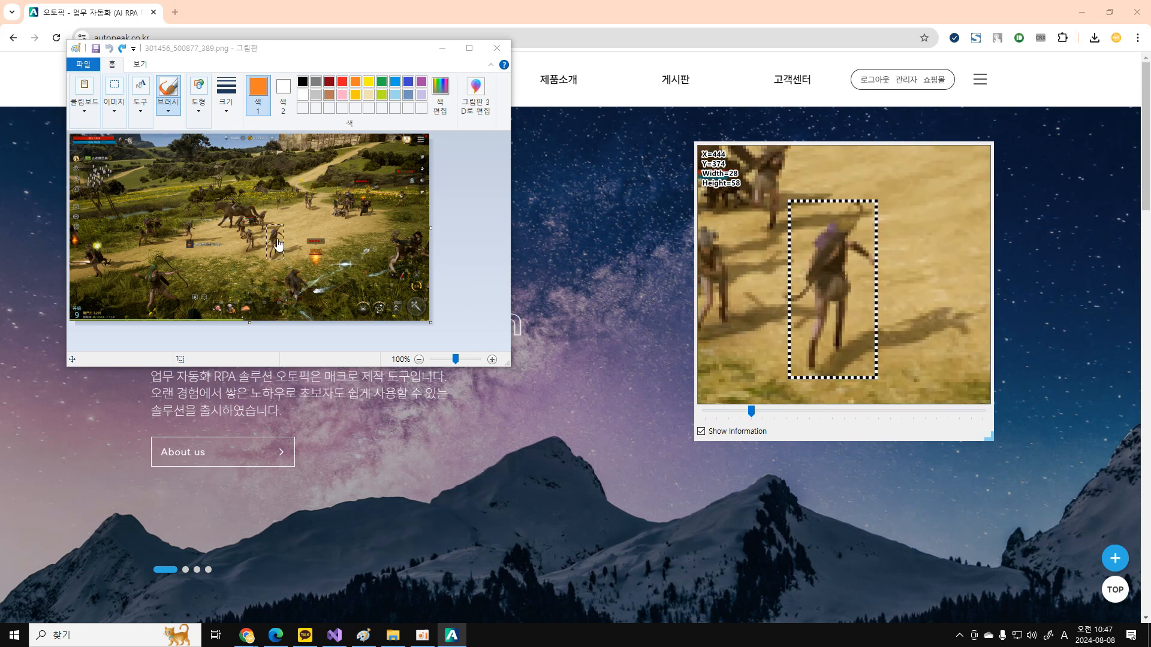
pyautogui.press('Left')
pyautogui.press('Left')
pyautogui.press('Left')
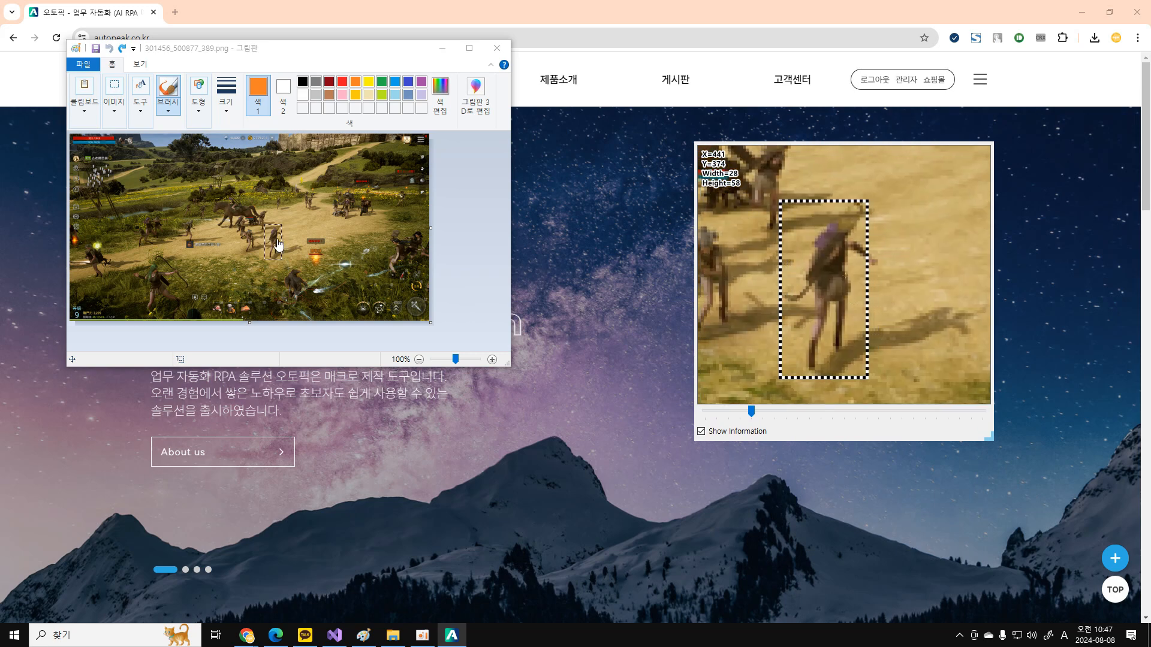
pyautogui.press('Up')
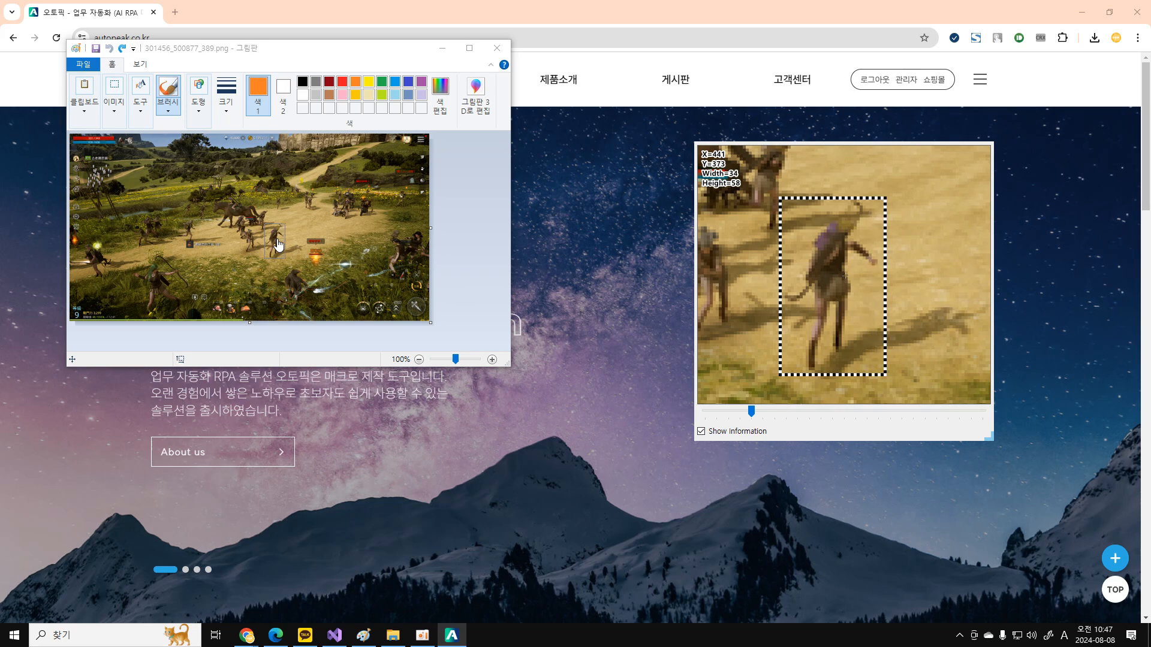
pyautogui.press('Left')
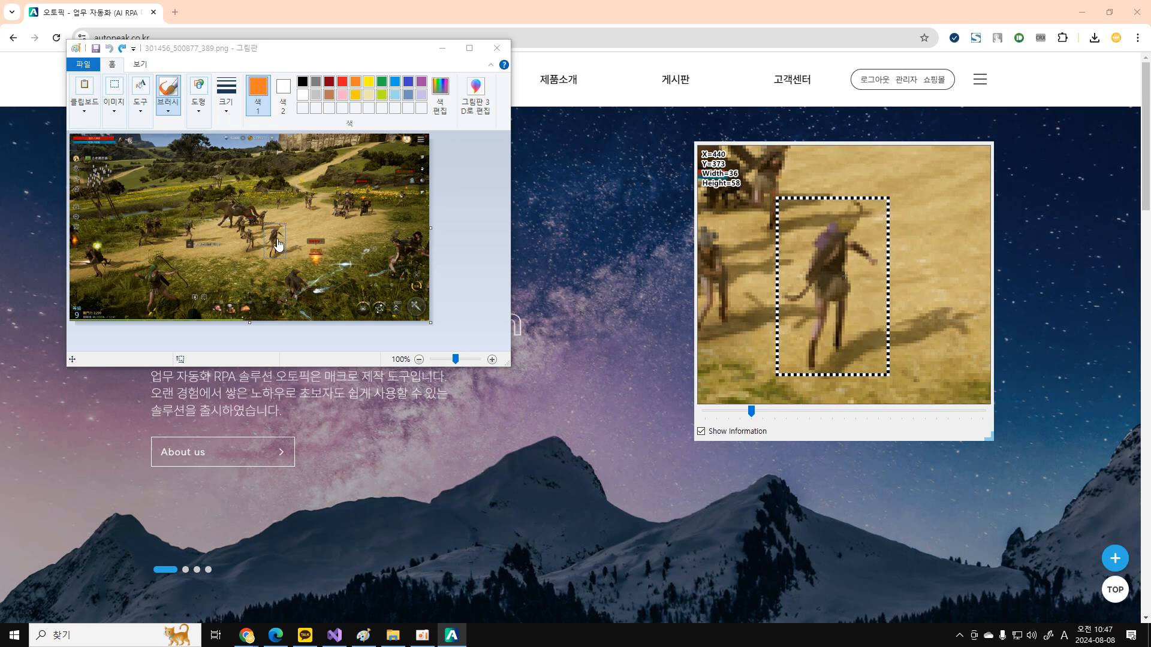
# Save the captured character image as odin.png in the image folder, replacing the existing file
pyautogui.press('Return')
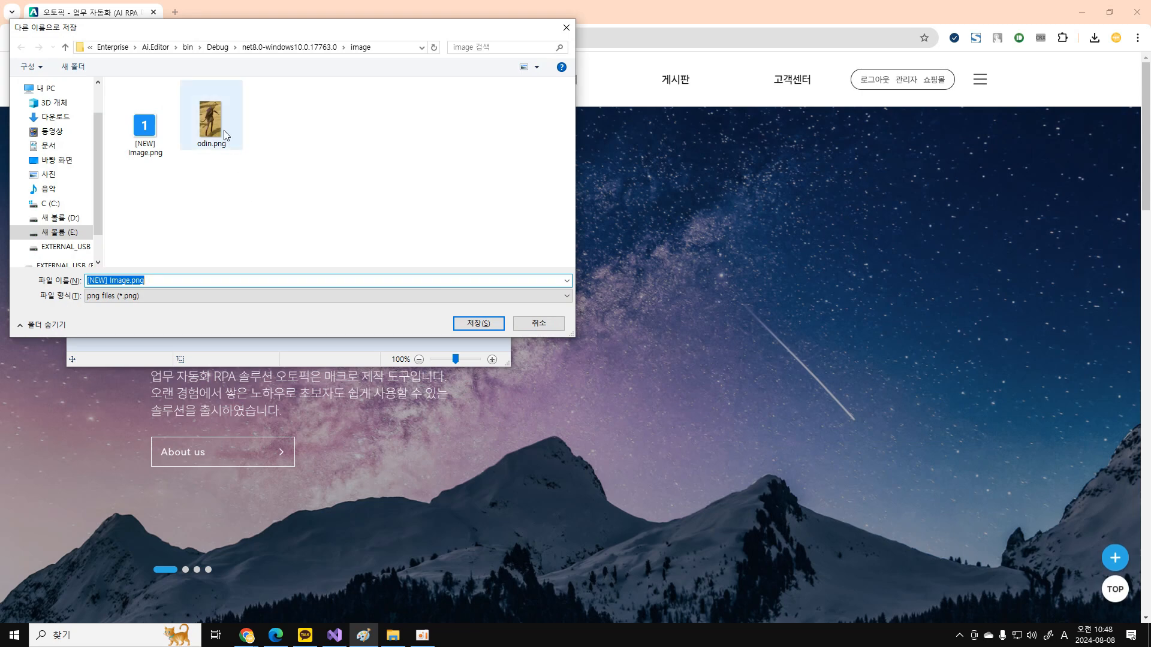
pyautogui.click(225, 135)
pyautogui.click(469, 324)
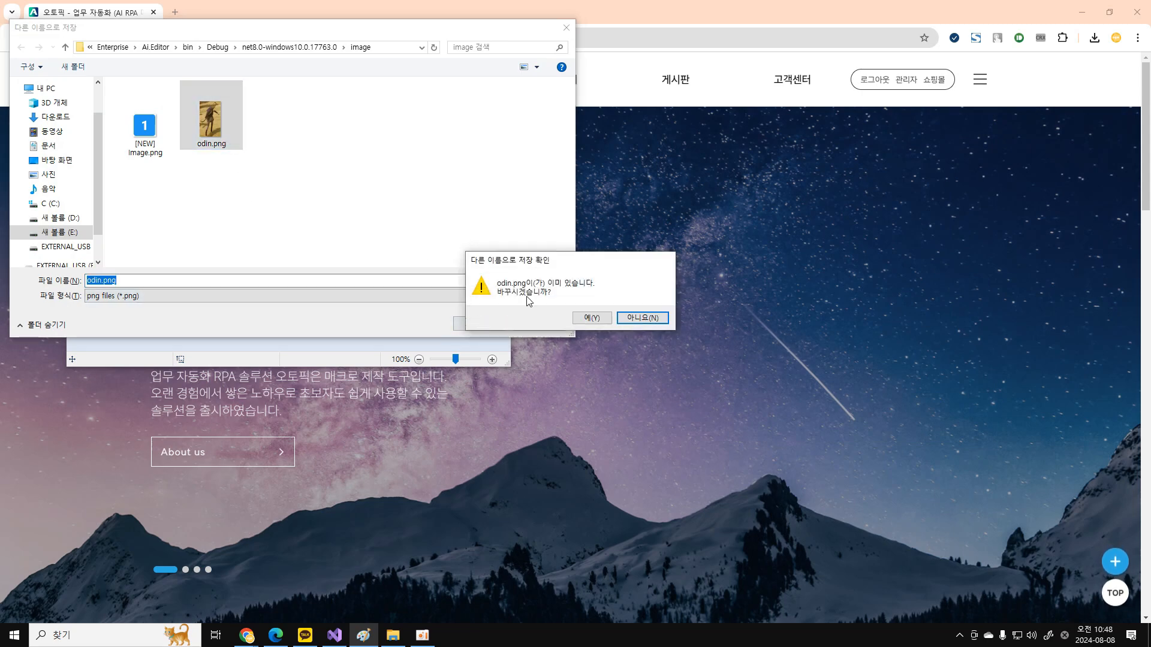
pyautogui.click(599, 318)
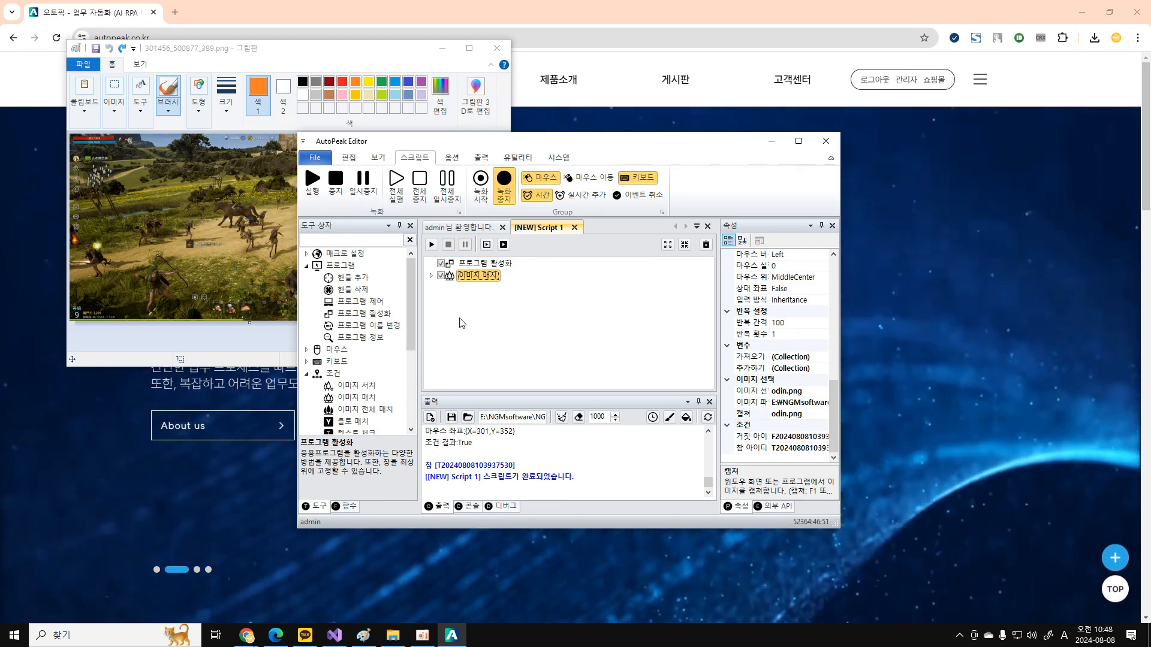
# Move the AutoPeak Editor window away from the game screenshot and run [NEW] Script 1 to find the captured character
pyautogui.moveTo(486, 147); pyautogui.dragTo(567, 166)
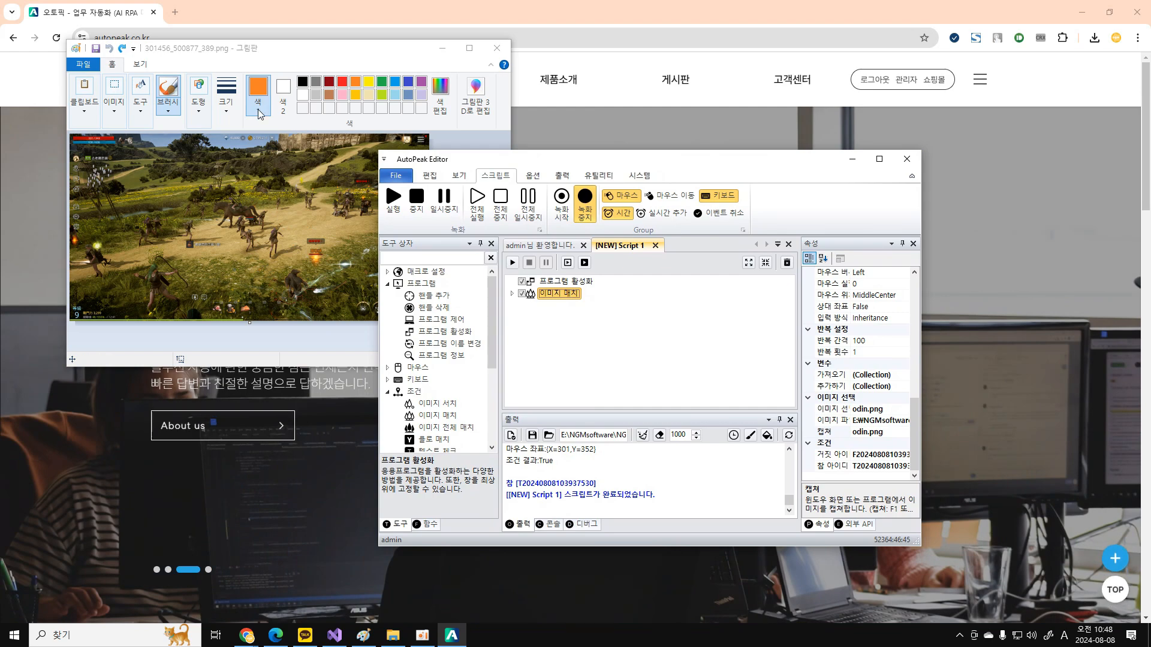
pyautogui.click(231, 101)
pyautogui.click(232, 101)
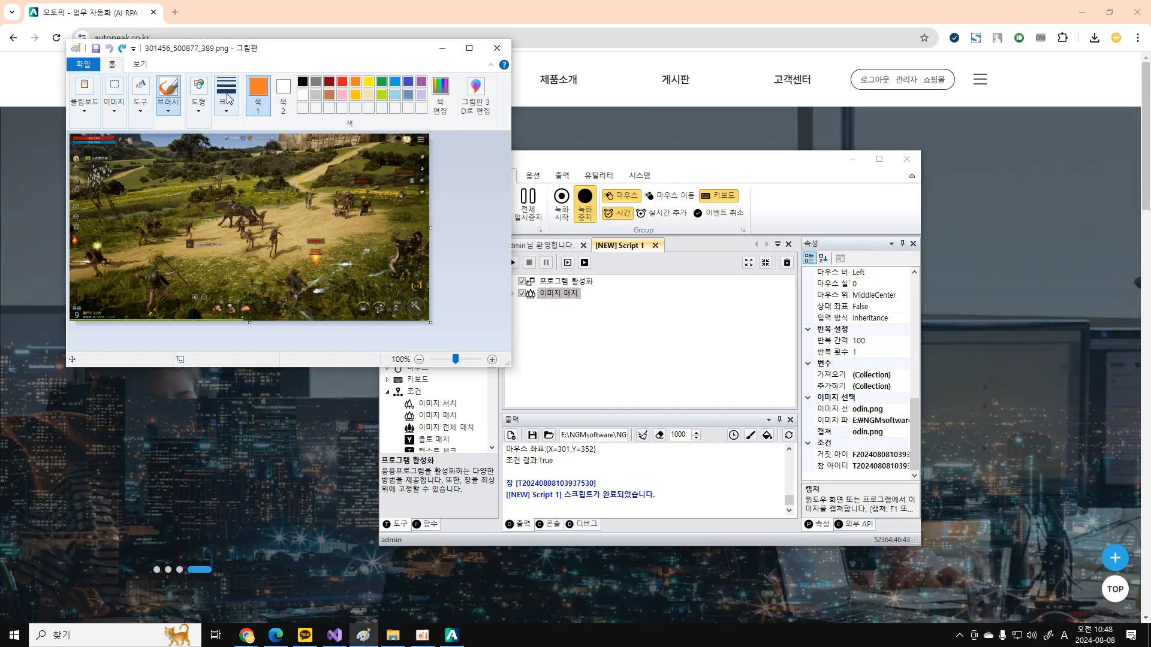
pyautogui.click(607, 313)
pyautogui.click(513, 263)
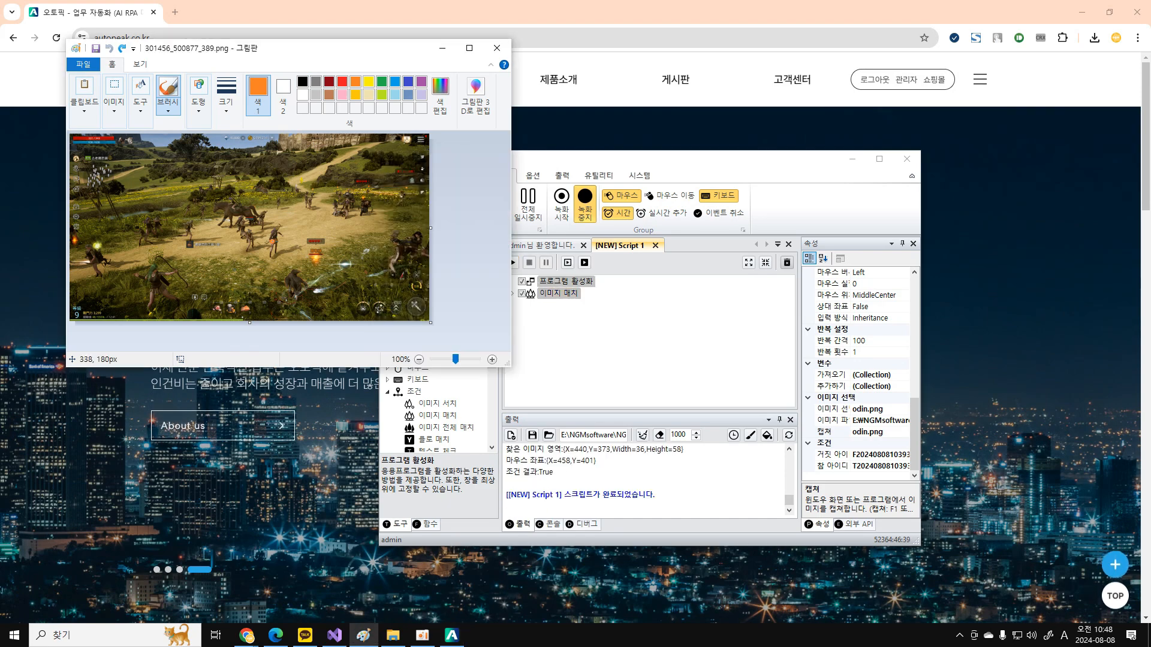
# Run [NEW] Script 1 a second time on the game screenshot and return to the Paint window
pyautogui.click(541, 292)
pyautogui.click(513, 263)
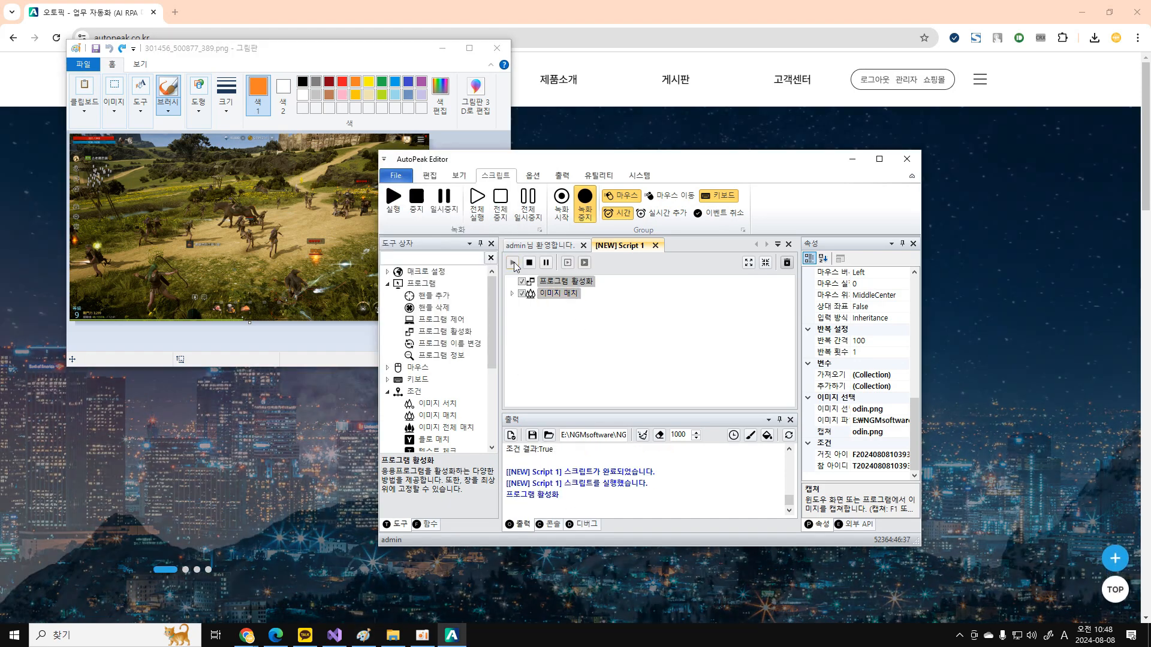
pyautogui.click(574, 380)
pyautogui.click(160, 57)
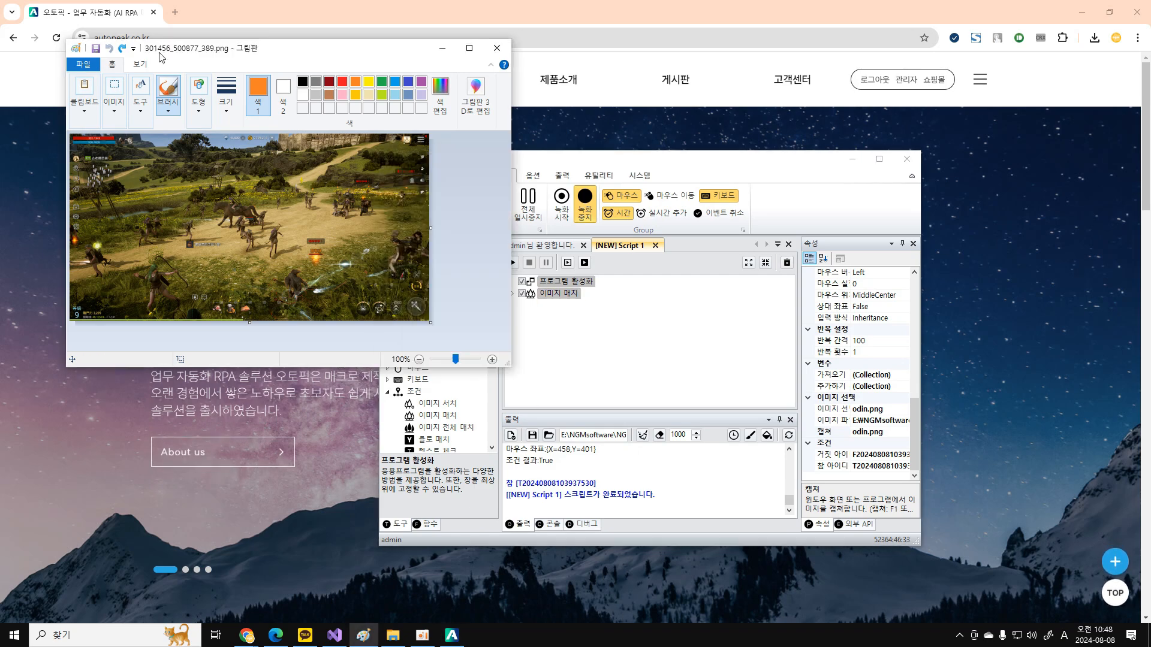
# Target the program activation action at the 301456_500877_389.png Paint window and run [NEW] Script 1
pyautogui.click(565, 281)
pyautogui.click(875, 397)
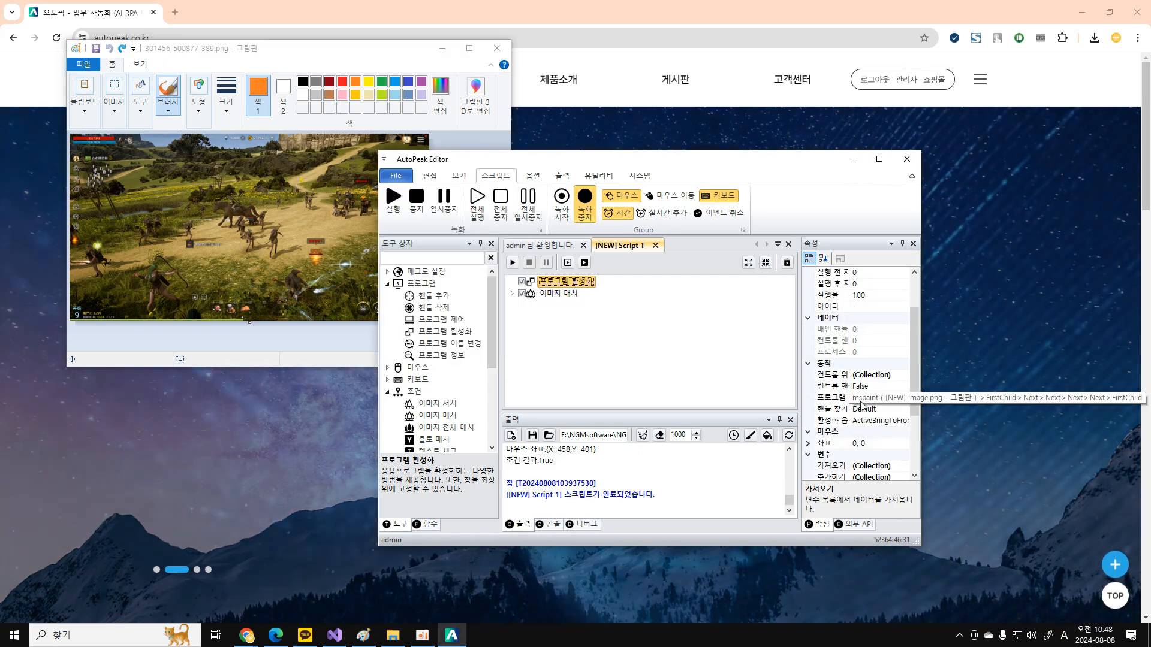
pyautogui.moveTo(904, 400); pyautogui.dragTo(333, 240)
pyautogui.click(512, 262)
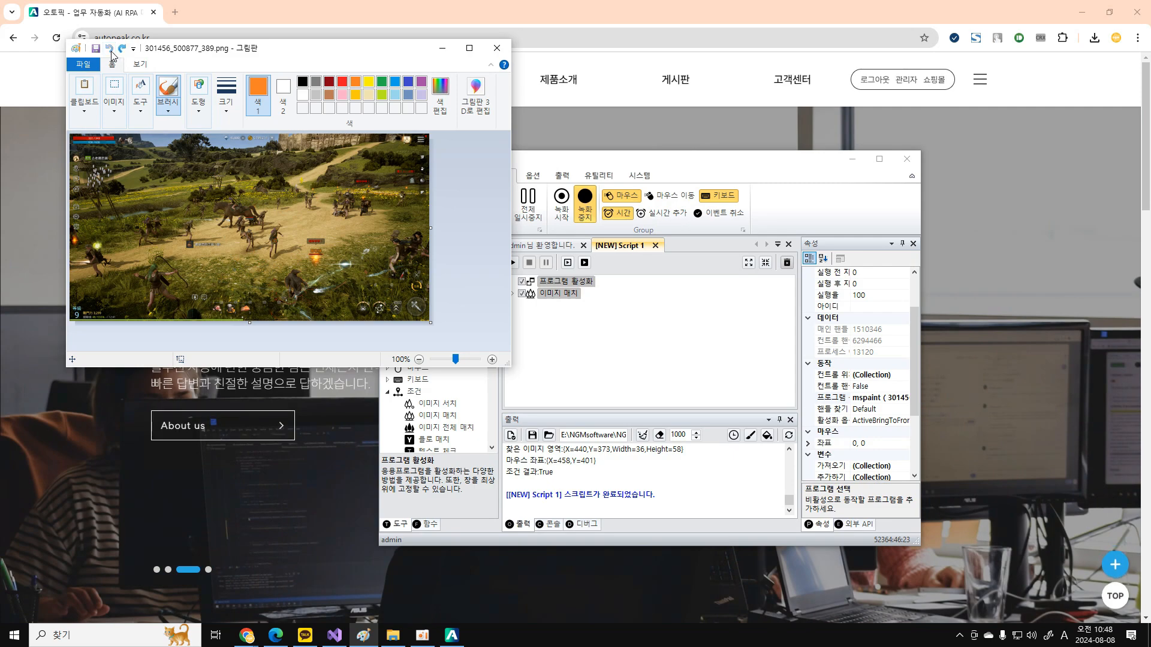
pyautogui.click(541, 321)
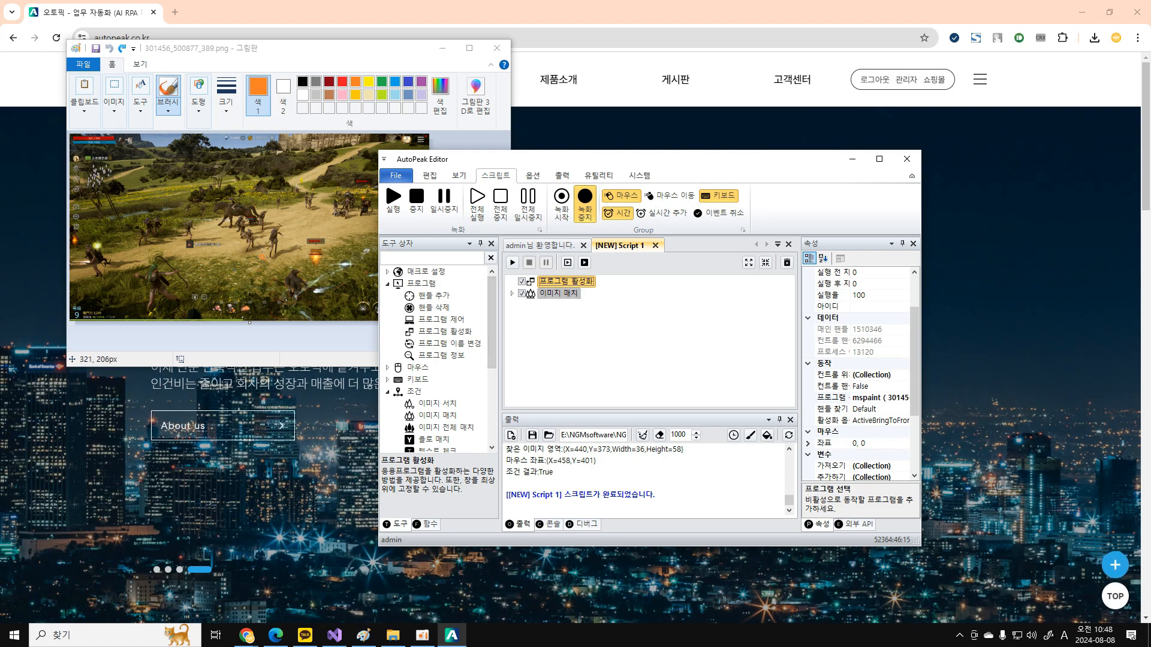
pyautogui.click(262, 257)
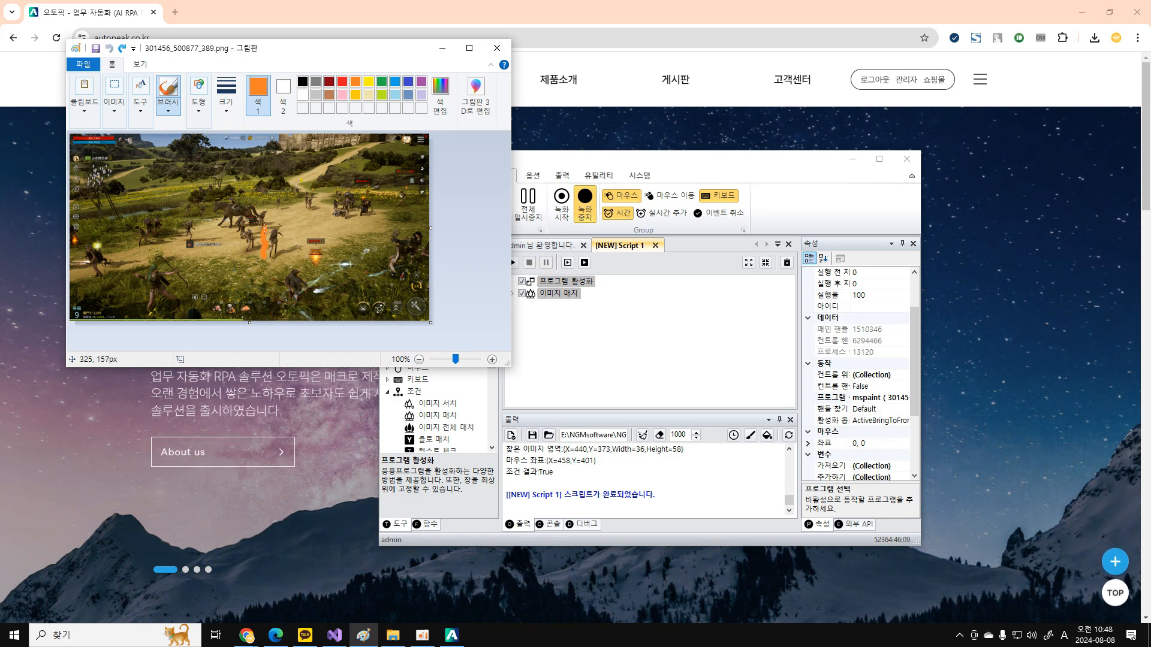
pyautogui.moveTo(292, 235)
pyautogui.mouseDown()
pyautogui.moveTo(284, 264)
pyautogui.moveTo(263, 257)
pyautogui.mouseUp()
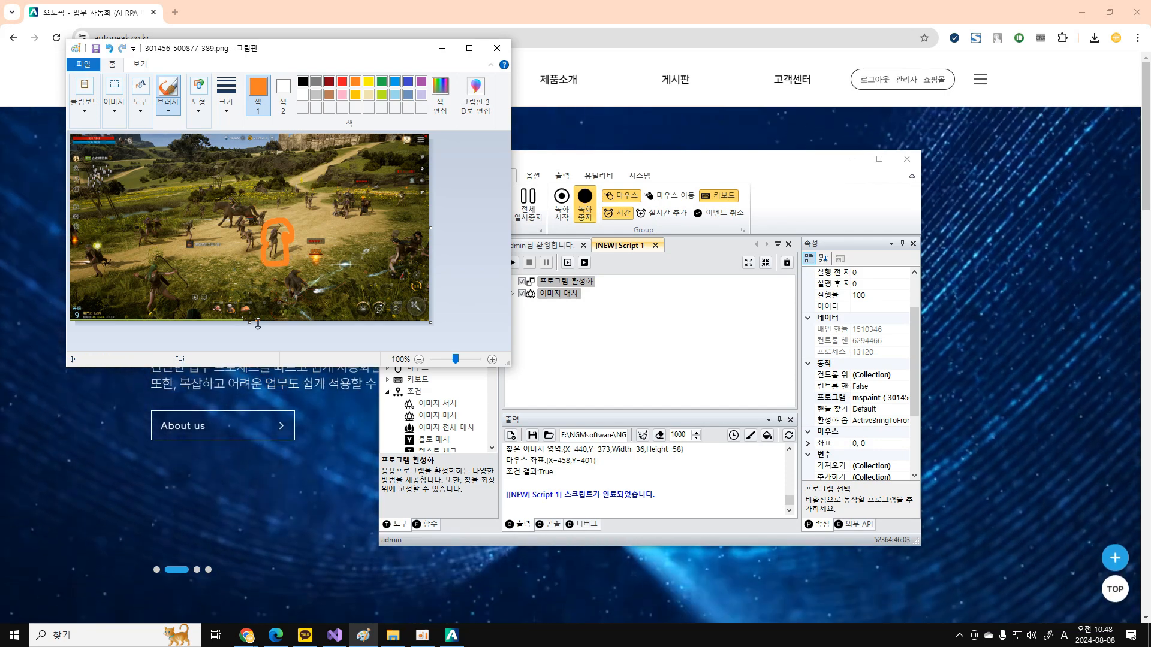
pyautogui.click(581, 400)
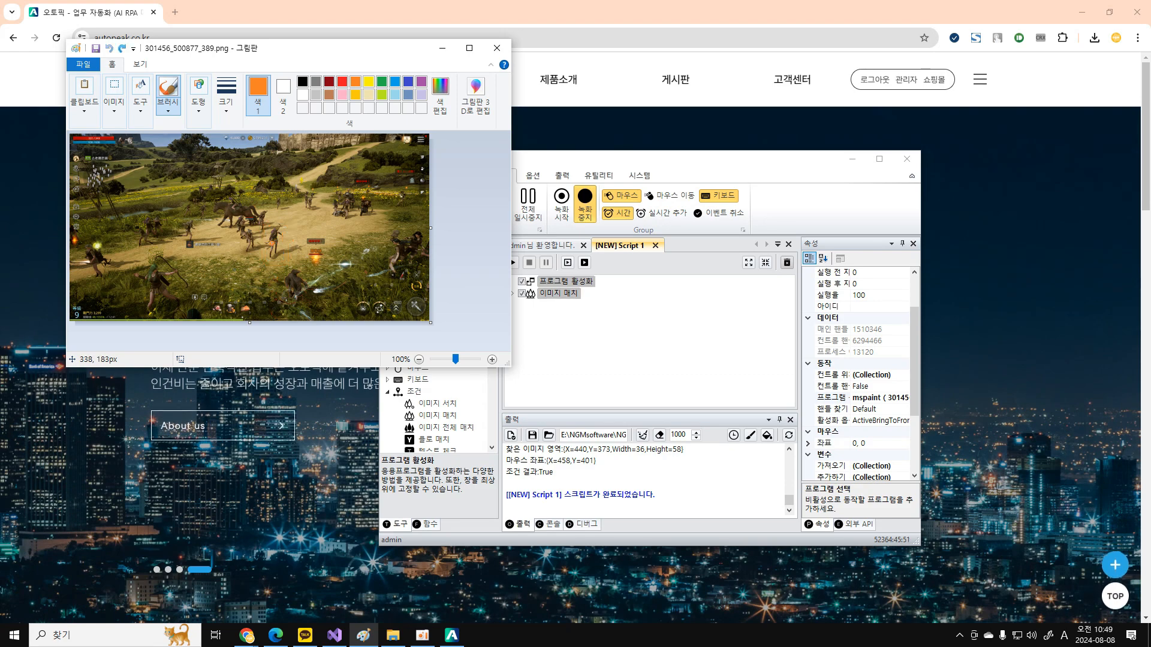
# Paint an orange outline around the purple-haired character on the path in the game screenshot
pyautogui.click(491, 360)
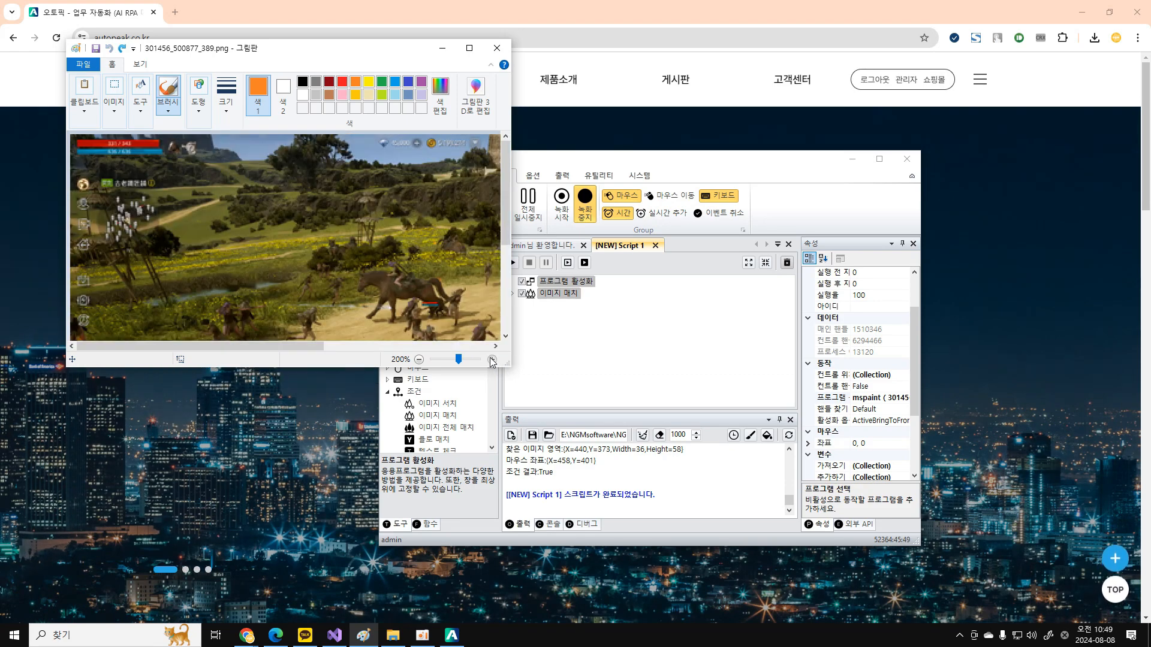
pyautogui.moveTo(508, 205); pyautogui.dragTo(511, 307)
pyautogui.moveTo(177, 348); pyautogui.dragTo(377, 359)
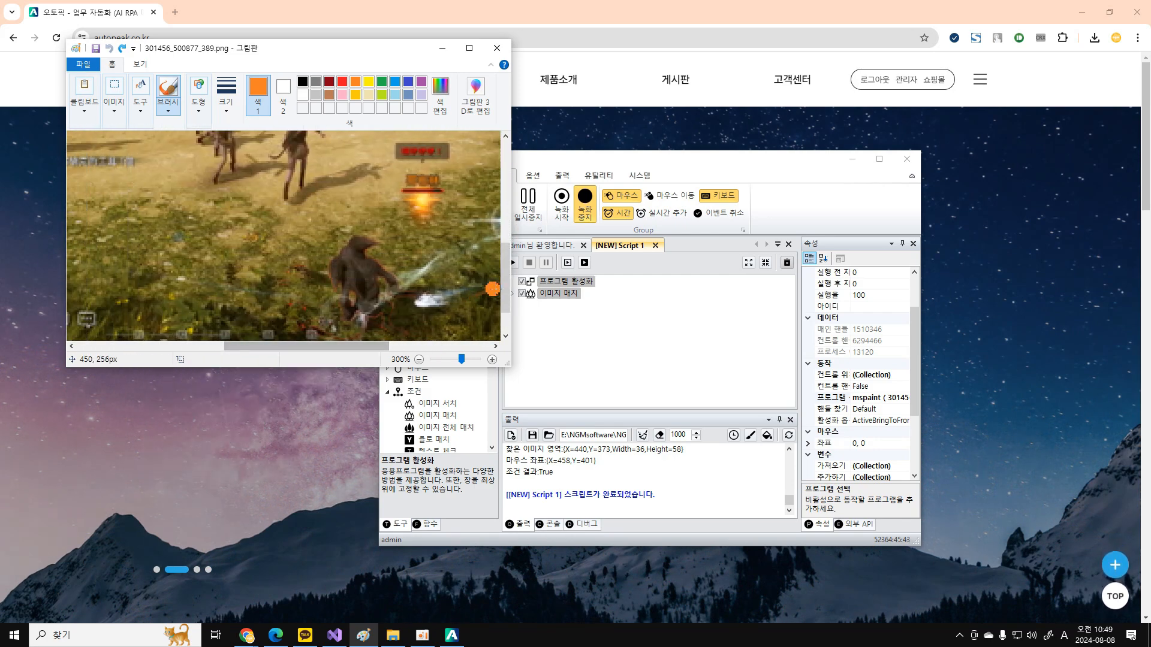
pyautogui.scroll(3, 286, 260)
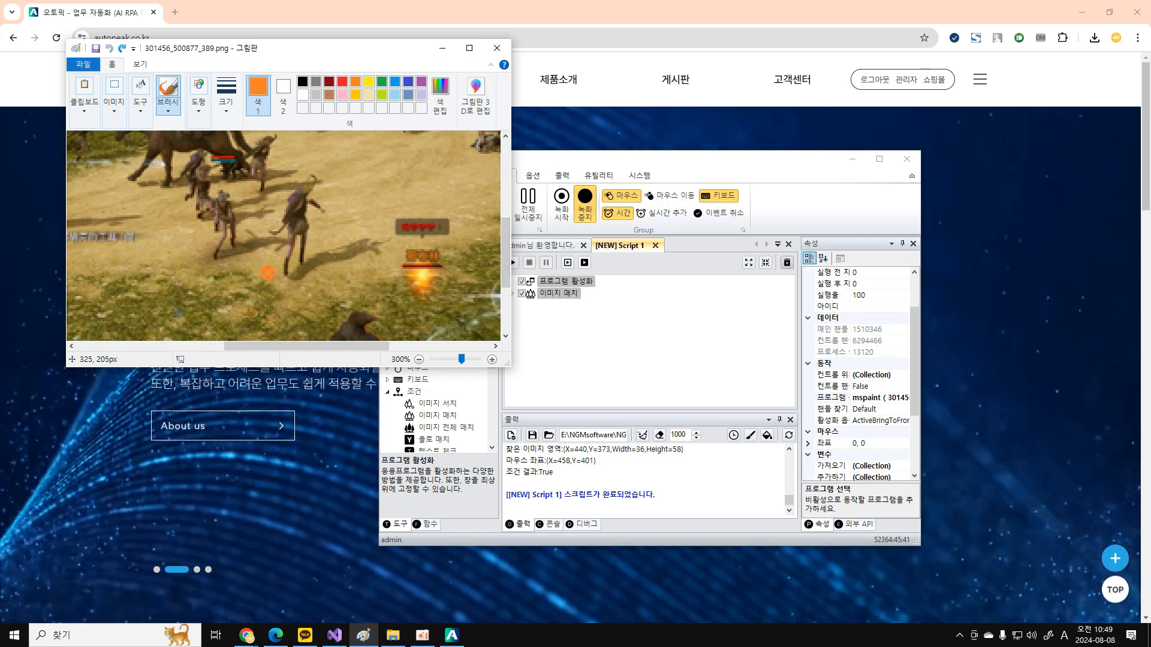
pyautogui.moveTo(270, 269)
pyautogui.mouseDown()
pyautogui.moveTo(276, 198)
pyautogui.moveTo(292, 172)
pyautogui.moveTo(322, 187)
pyautogui.moveTo(329, 213)
pyautogui.mouseUp()
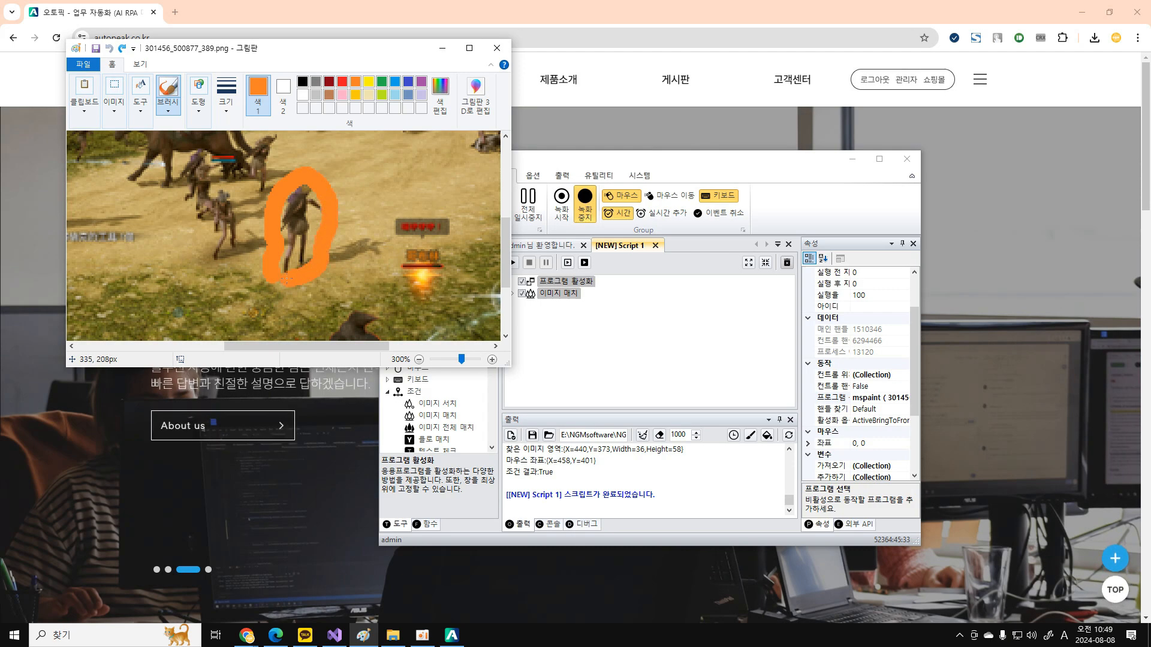
pyautogui.click(420, 361)
pyautogui.click(420, 361)
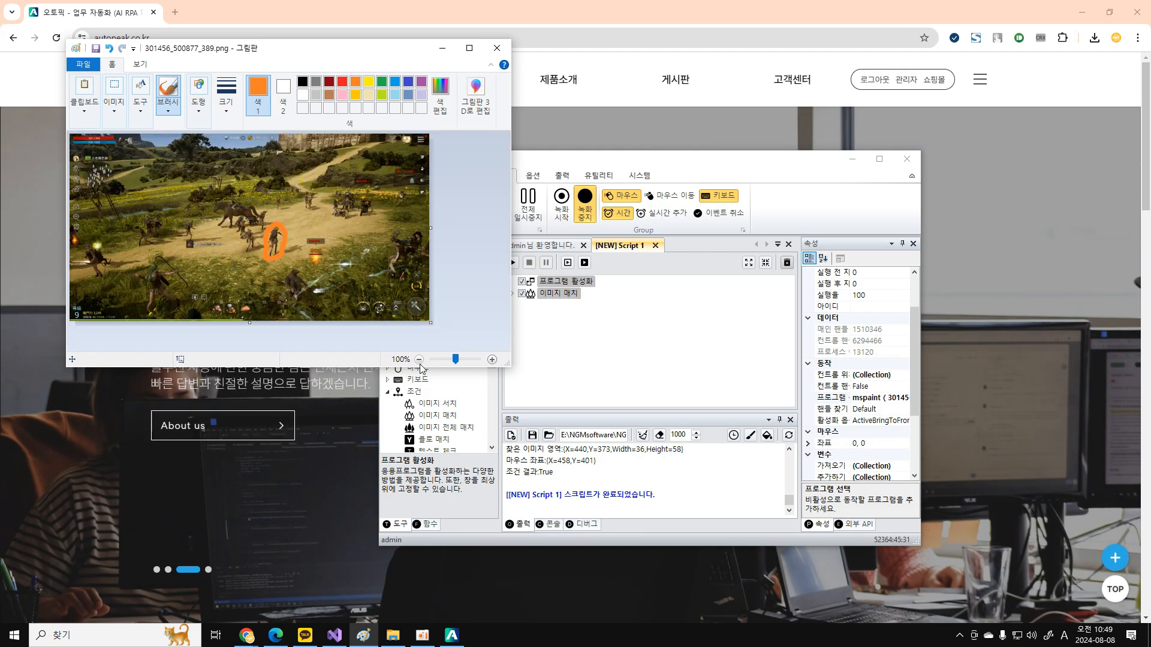
# Run [NEW] Script 1 on the marked game screenshot and check the image match result in the output log
pyautogui.click(621, 356)
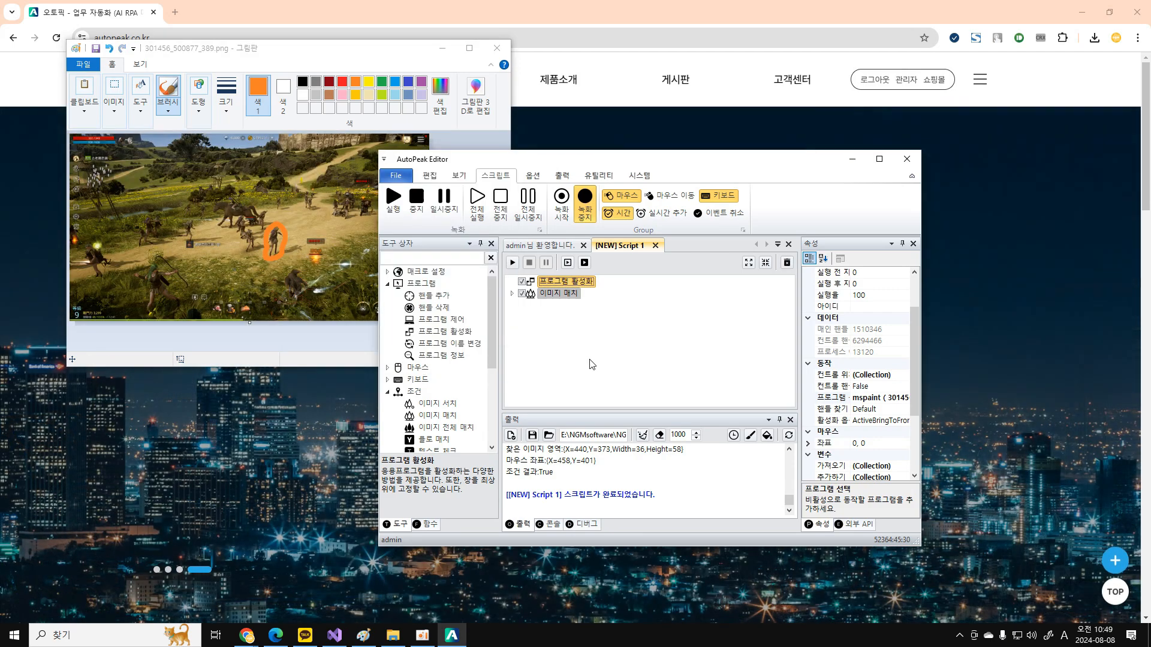
pyautogui.click(572, 293)
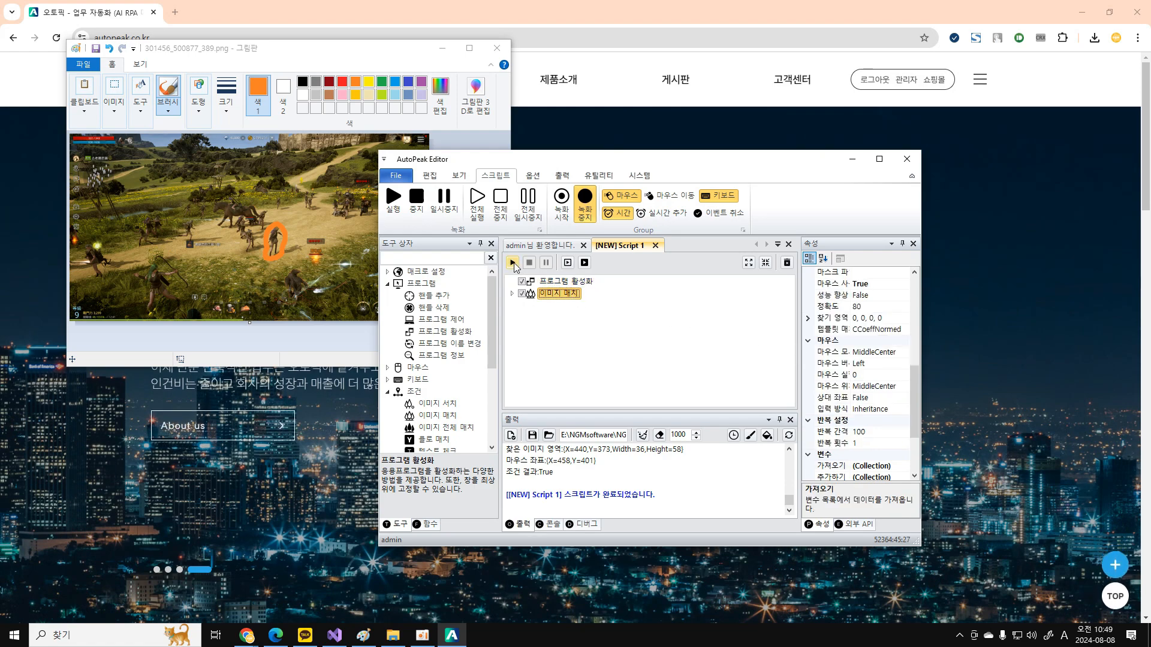
pyautogui.click(512, 263)
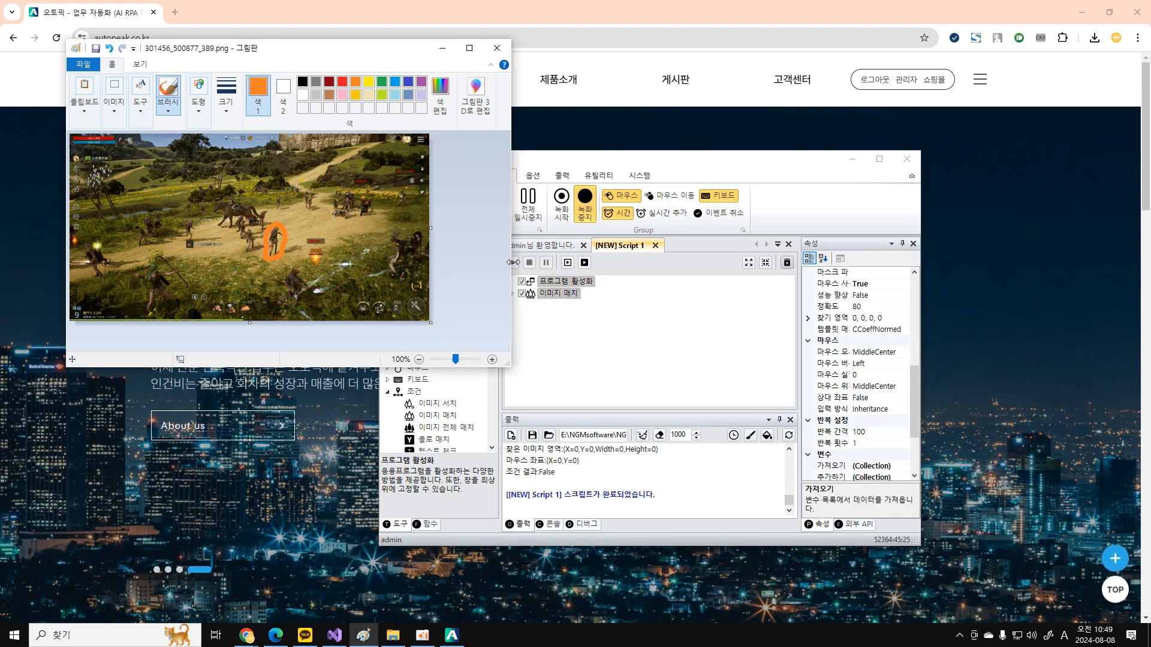
pyautogui.moveTo(574, 472); pyautogui.dragTo(527, 463)
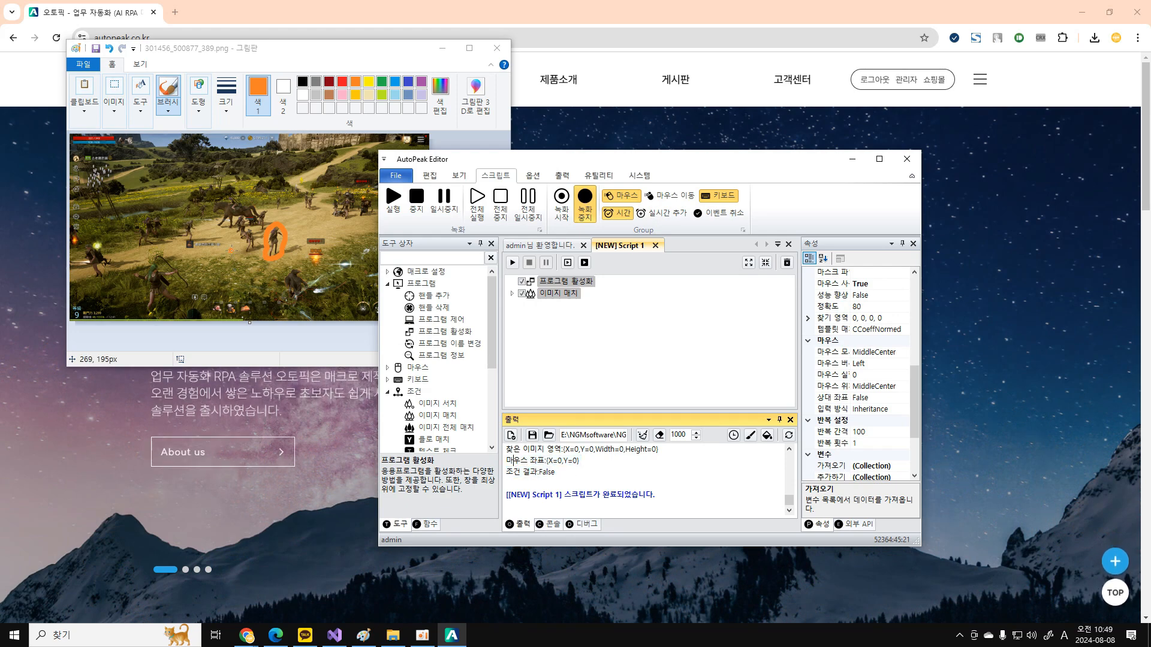
pyautogui.click(576, 344)
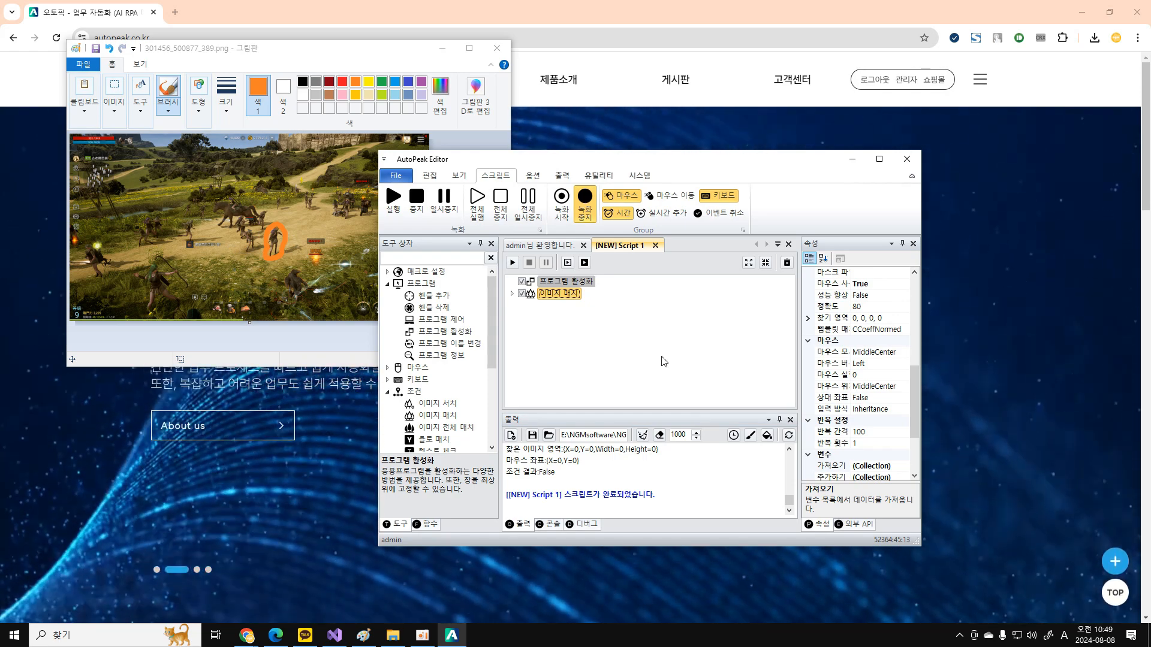
# Search Windows for mspaint and launch a new, empty Paint window
pyautogui.click(117, 632)
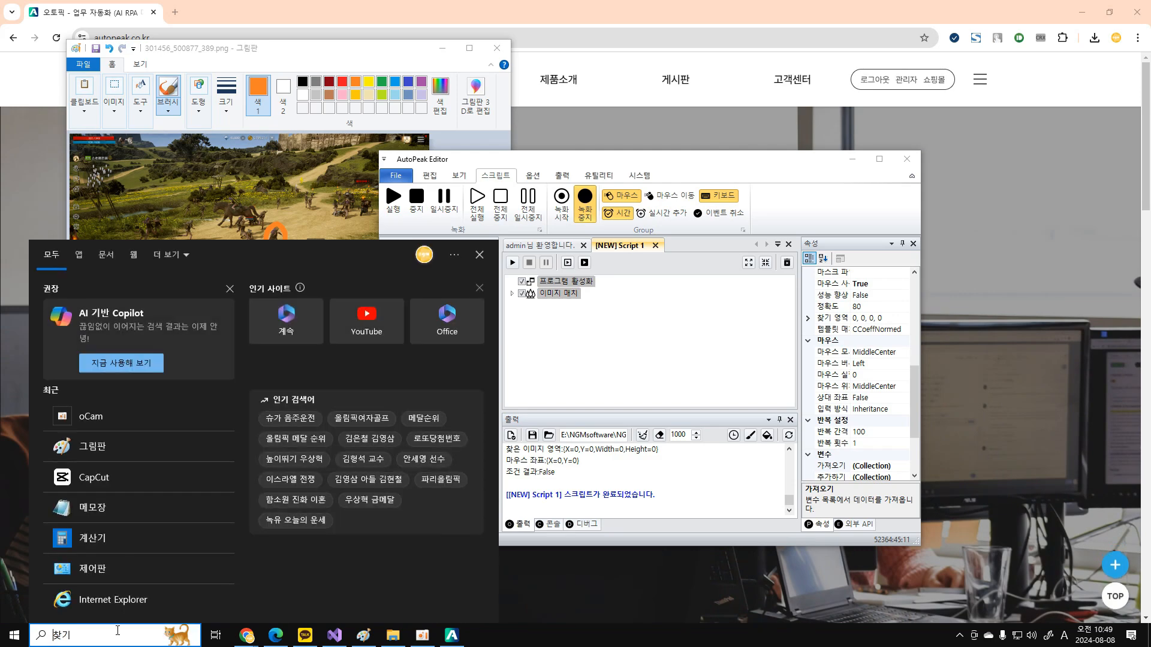
pyautogui.write('ms')
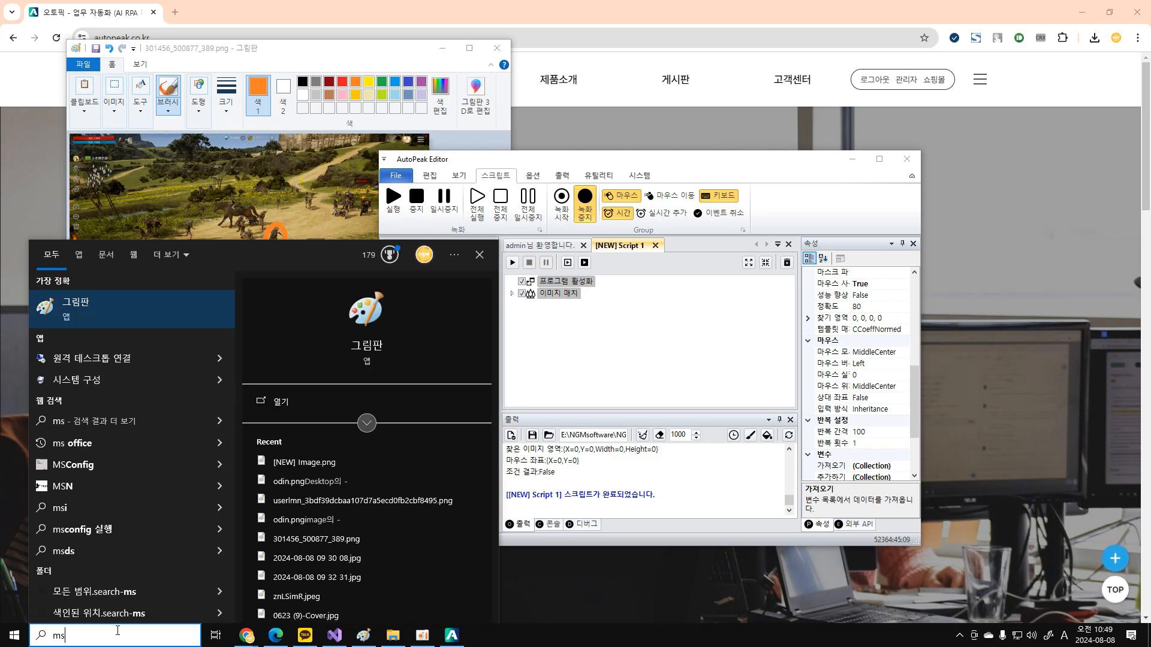
pyautogui.write('paint')
pyautogui.press('Return')
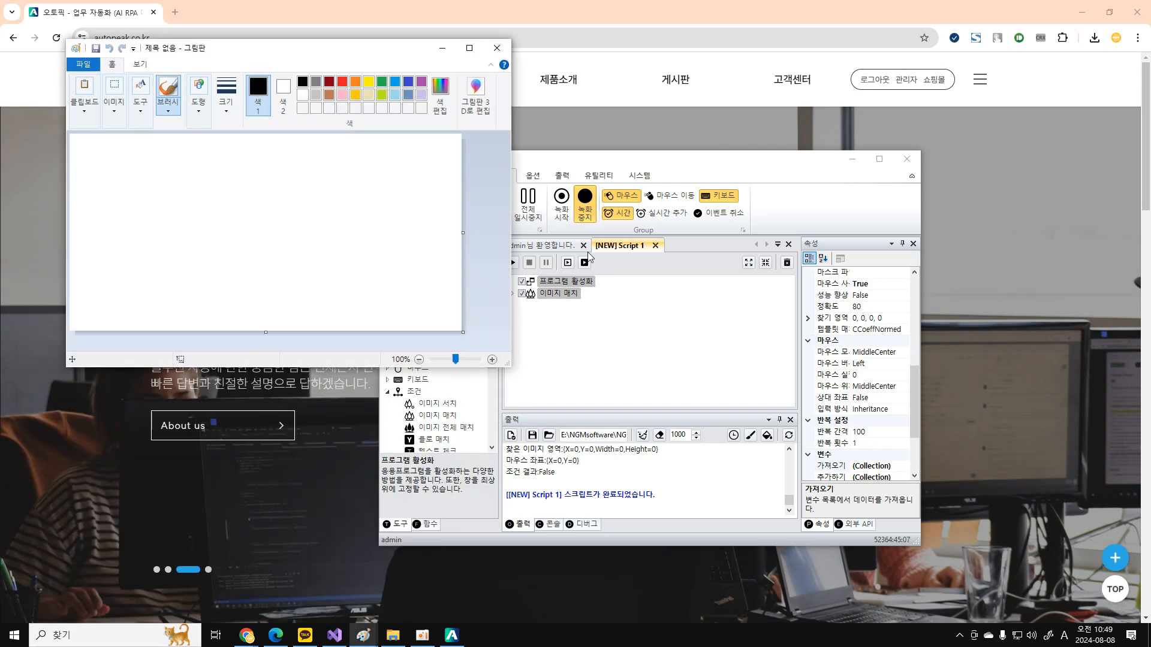
# Look up the folder path of odin.png through the image match action's image file selection, leaving without choosing a file
pyautogui.click(589, 256)
pyautogui.scroll(-3, 829, 405)
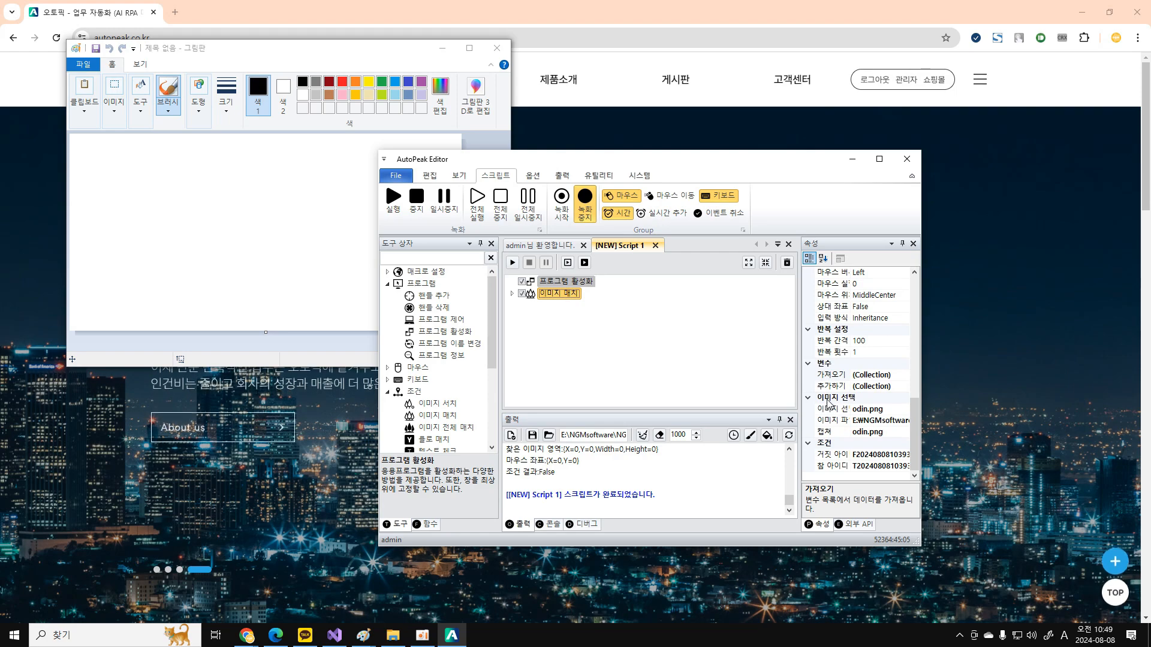
pyautogui.click(891, 418)
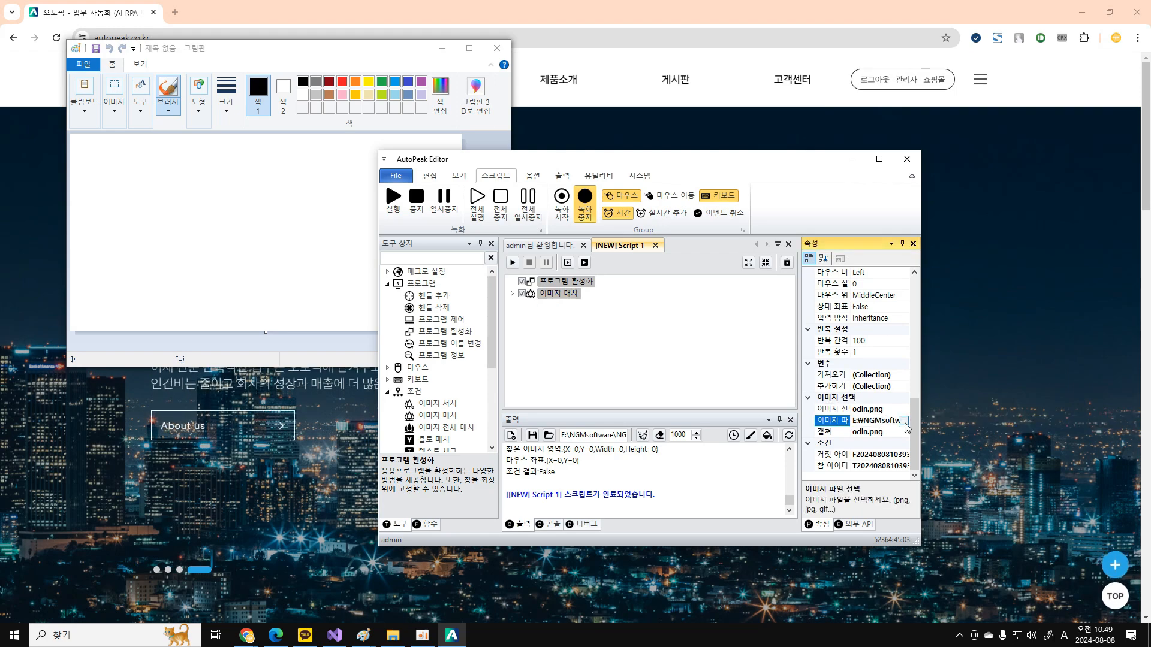
pyautogui.click(904, 420)
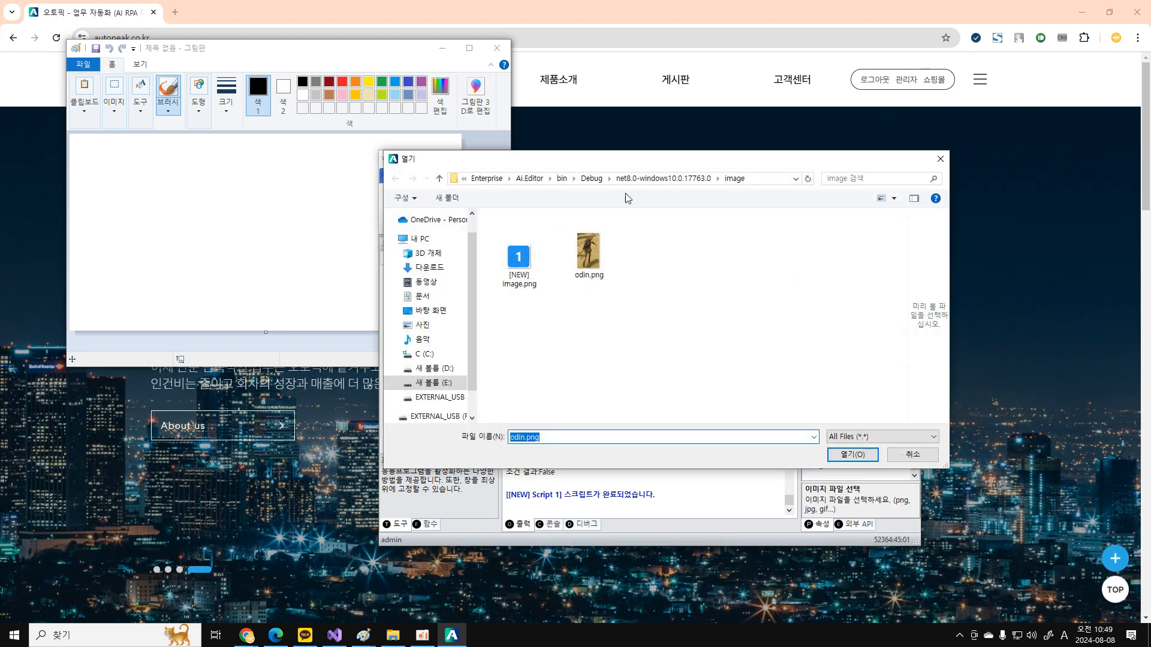
pyautogui.click(766, 183)
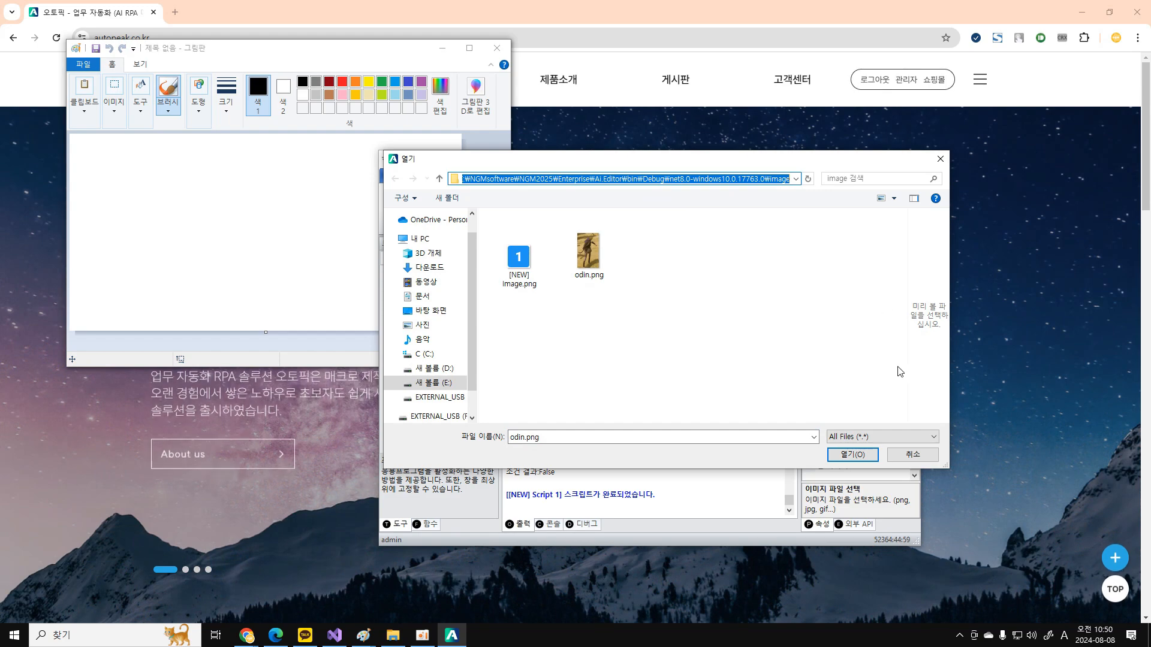
pyautogui.click(916, 454)
# Open odin.png from the image folder in the new Paint window
pyautogui.click(88, 66)
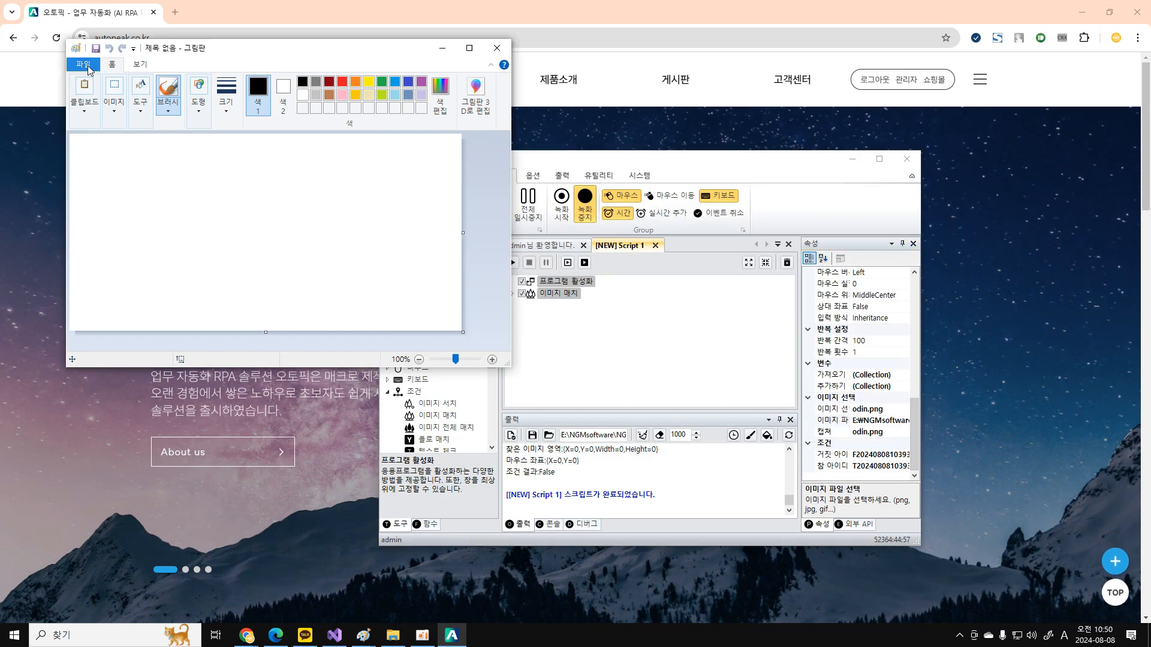
pyautogui.click(88, 66)
pyautogui.click(123, 116)
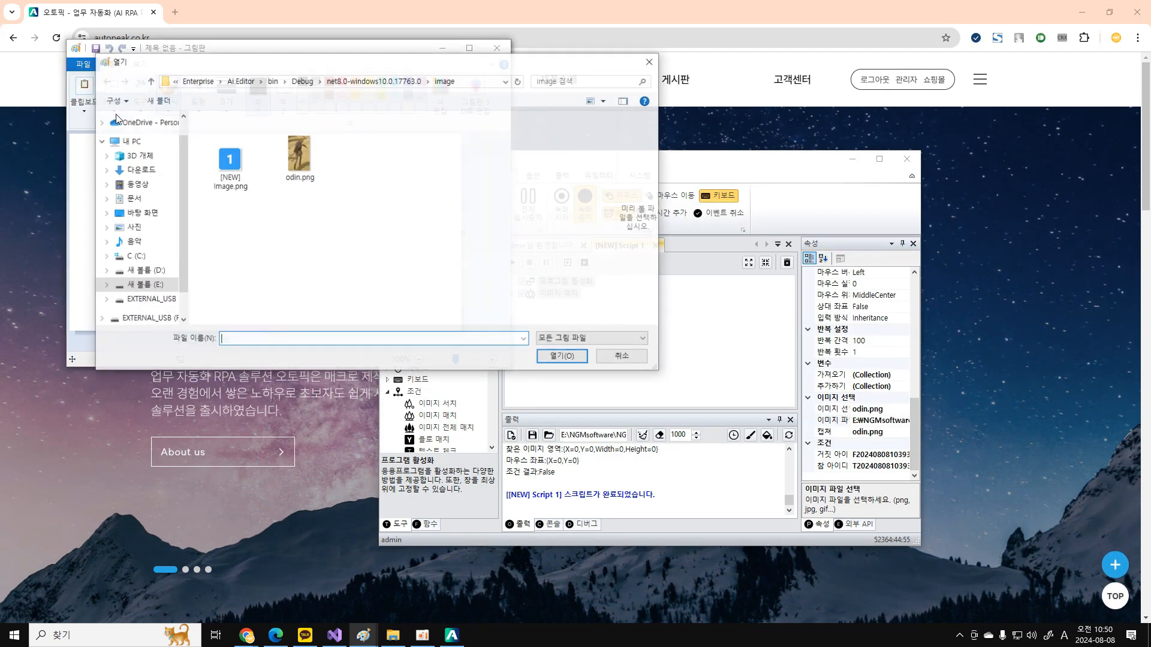
pyautogui.click(487, 82)
pyautogui.click(460, 192)
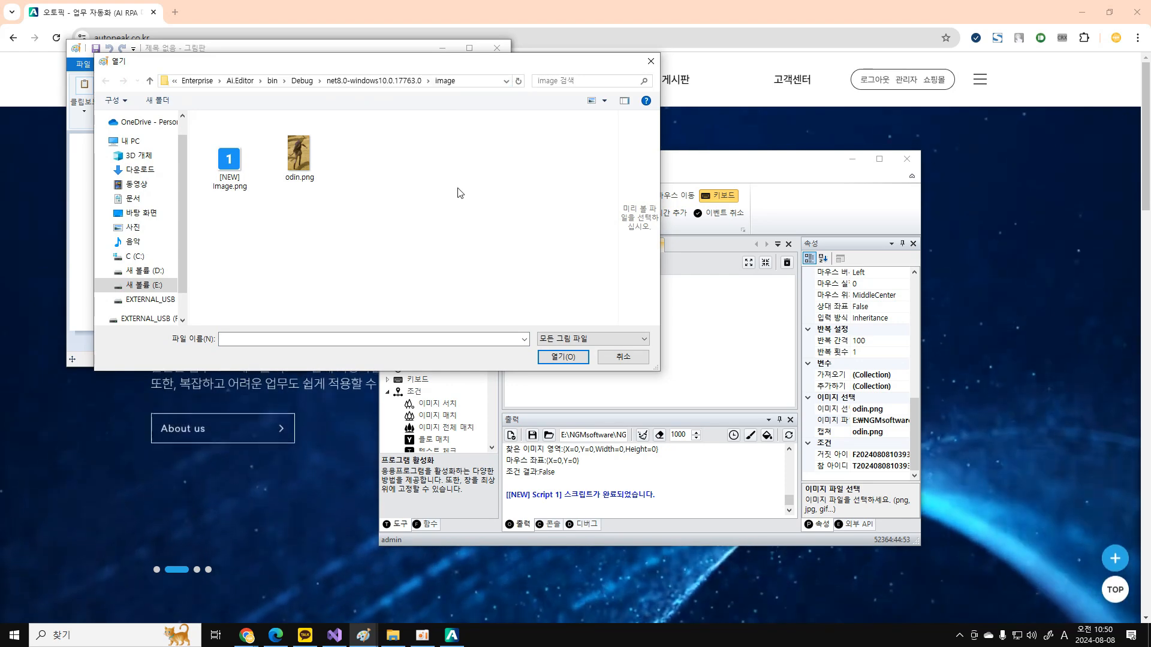
pyautogui.click(299, 154)
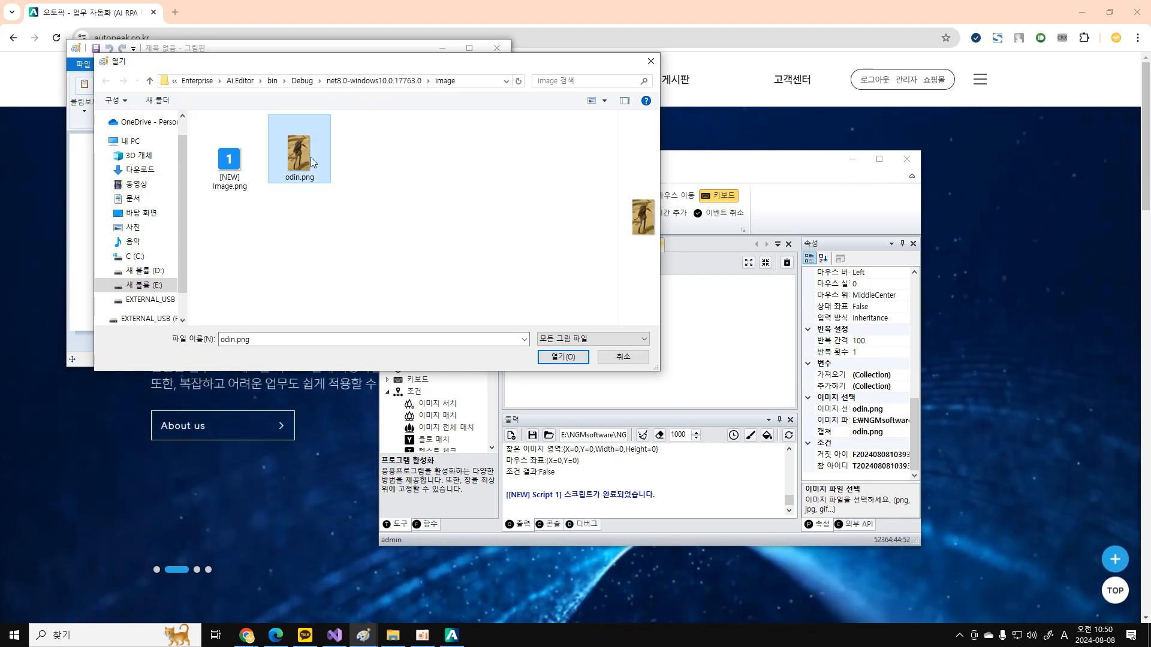
pyautogui.click(562, 357)
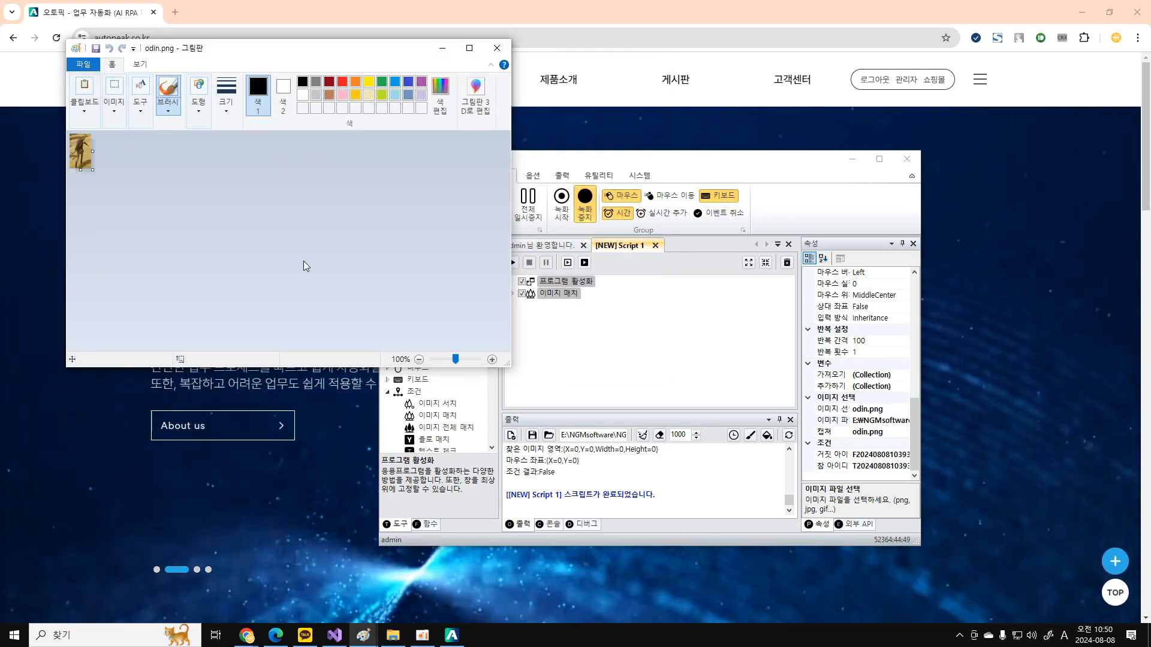
# Set the brush's foreground colour to white and choose its stroke thickness for painting on odin.png
pyautogui.click(492, 359)
pyautogui.click(492, 359)
pyautogui.click(491, 359)
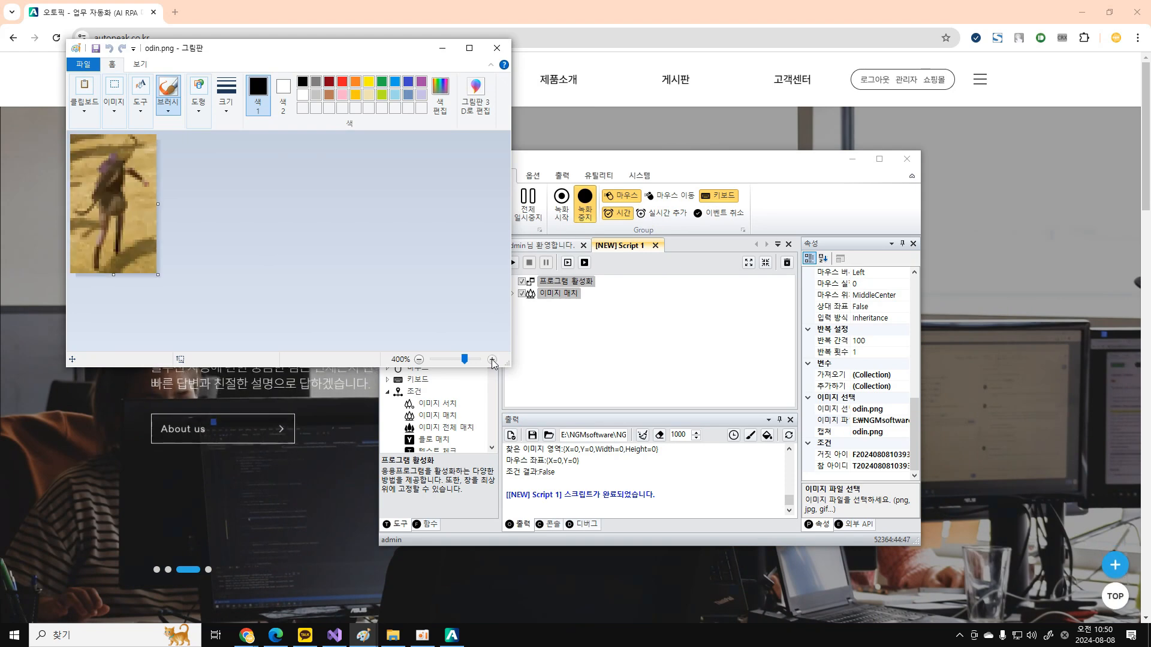
pyautogui.click(492, 359)
pyautogui.click(492, 359)
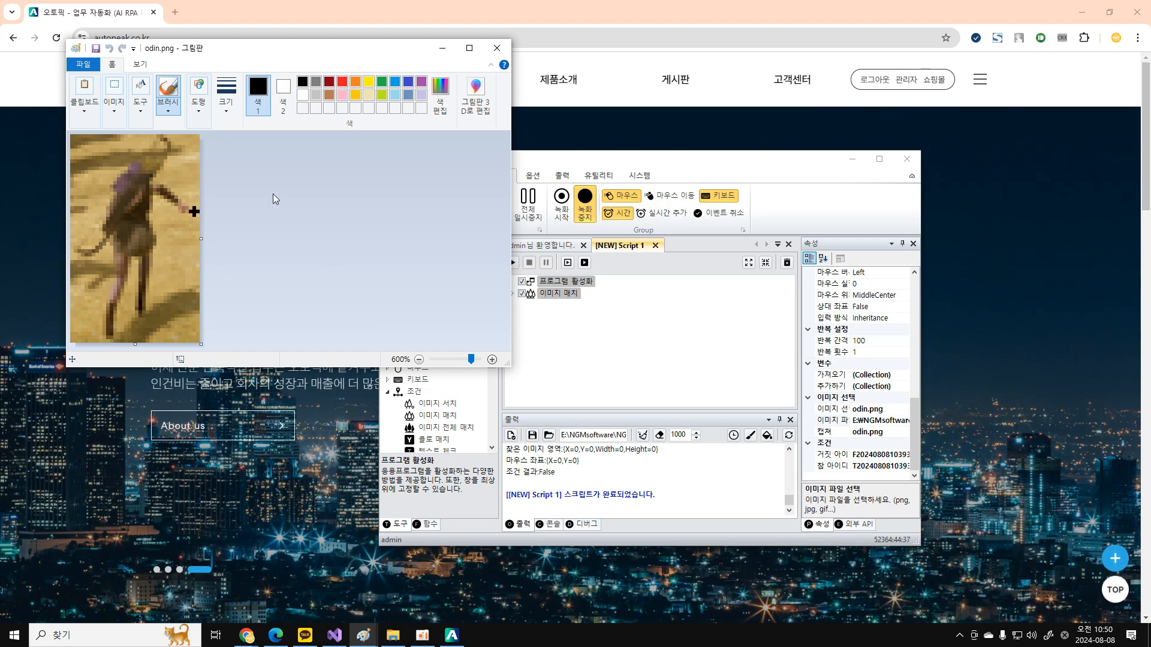
pyautogui.click(283, 92)
pyautogui.click(258, 95)
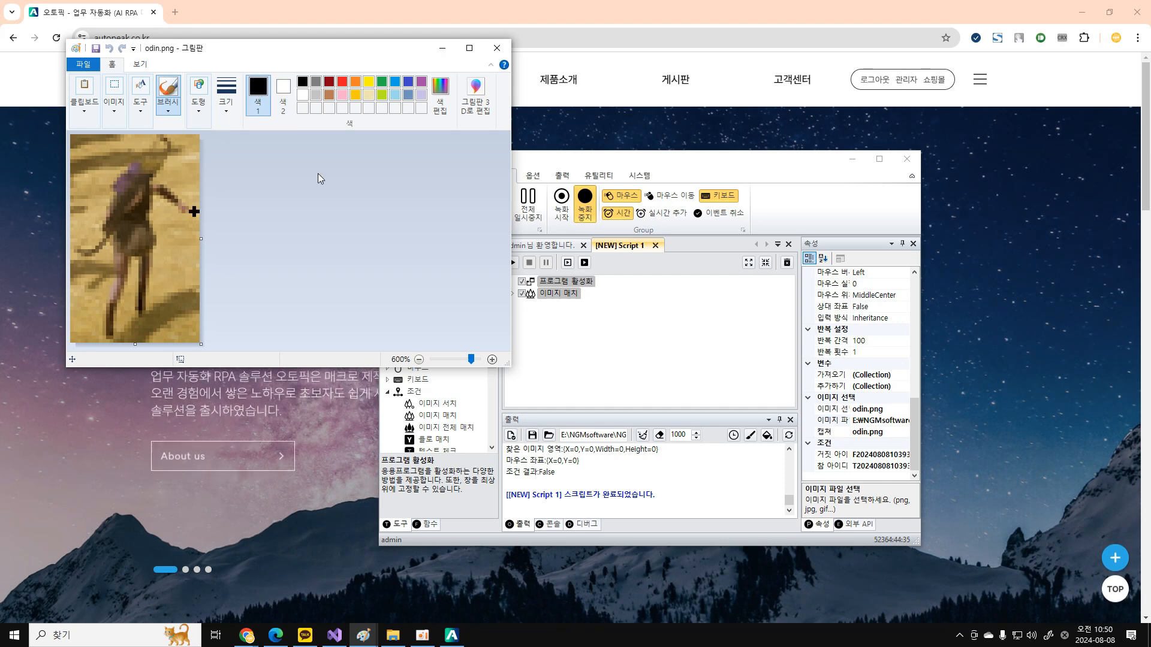
pyautogui.click(230, 92)
pyautogui.click(231, 198)
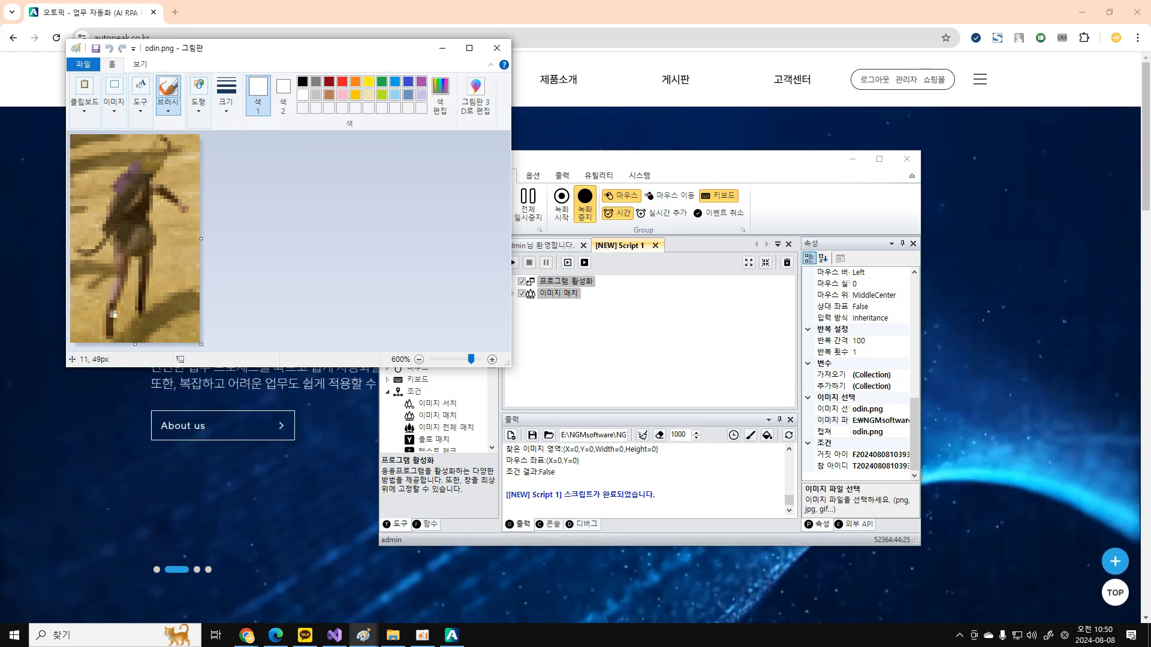
# Paint the character's body, legs and arm solid white in odin.png, using a thinner stroke for the arm
pyautogui.moveTo(112, 313); pyautogui.dragTo(118, 247)
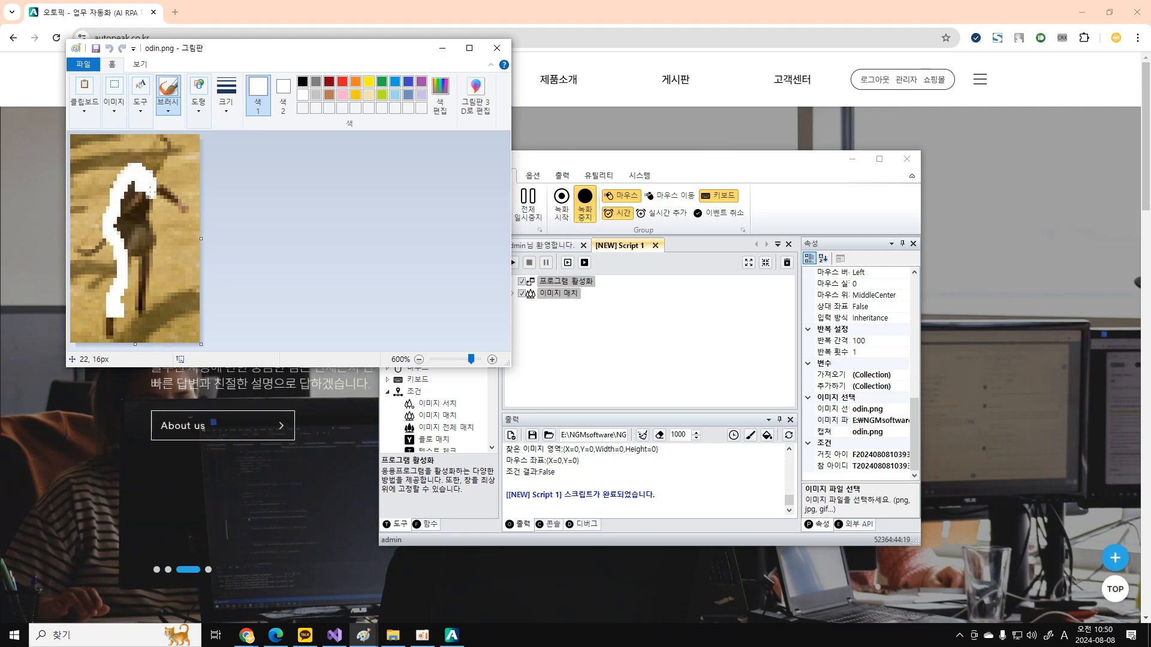
pyautogui.moveTo(151, 190); pyautogui.dragTo(144, 257)
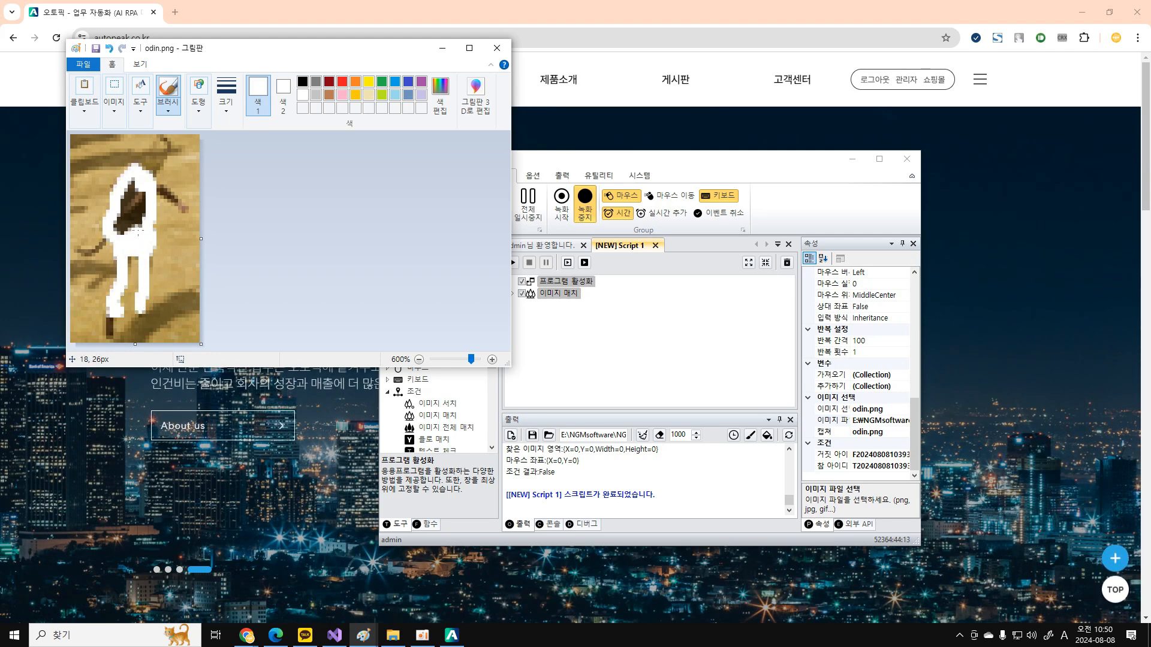
pyautogui.moveTo(137, 231); pyautogui.dragTo(124, 196)
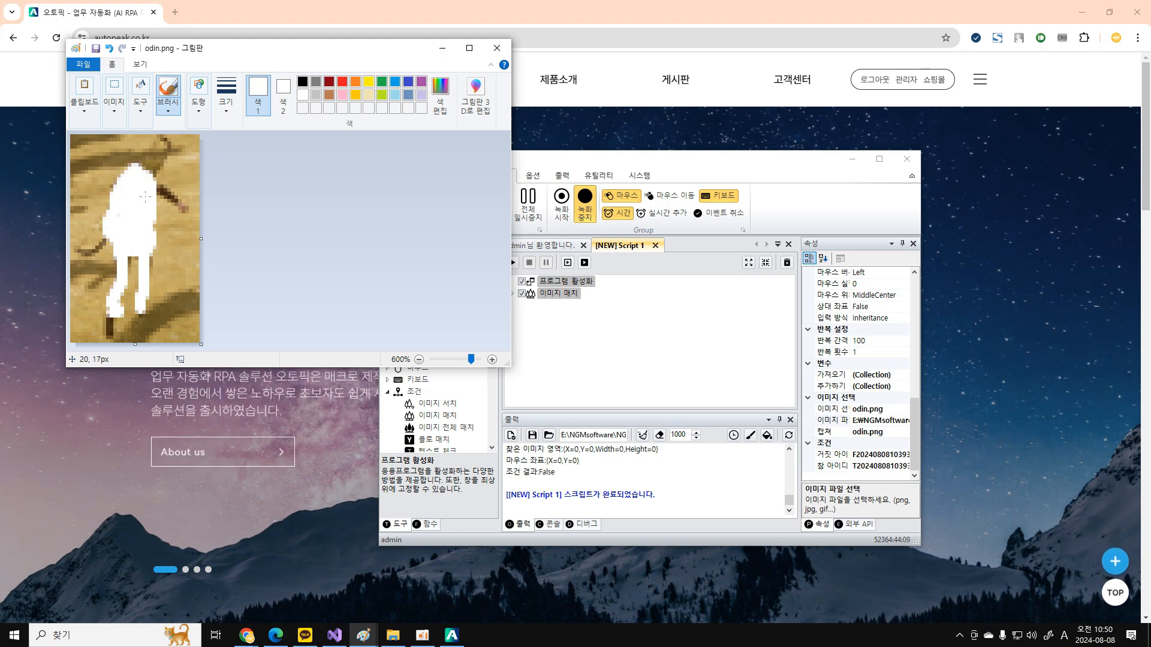
pyautogui.click(237, 106)
pyautogui.click(254, 131)
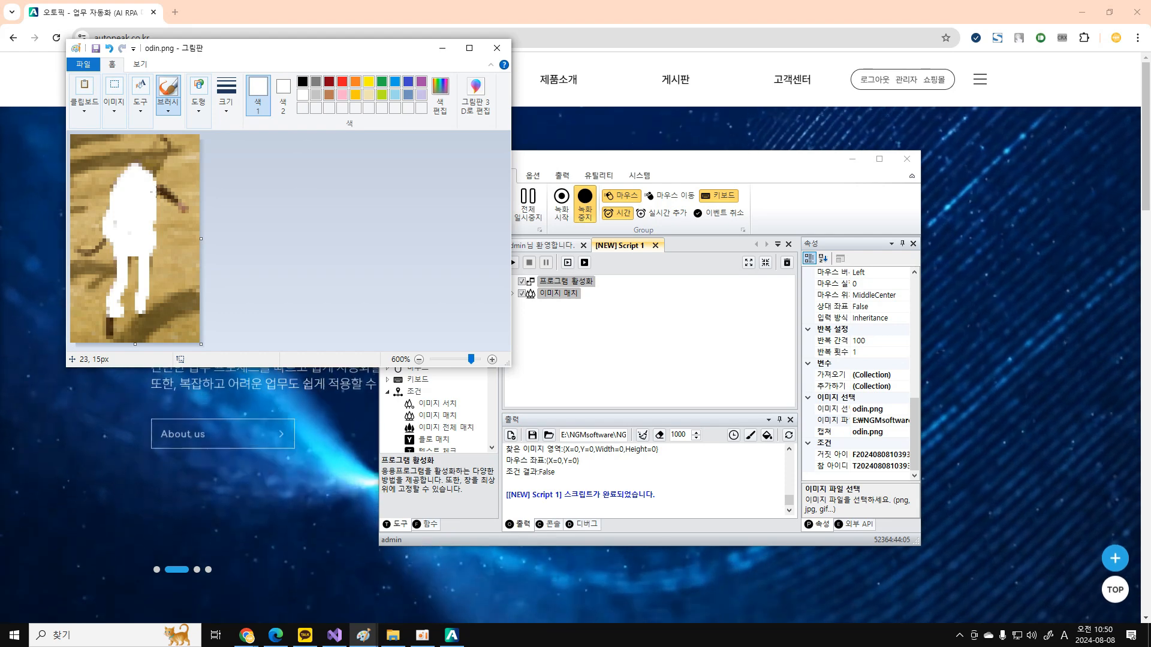
pyautogui.moveTo(157, 192); pyautogui.dragTo(179, 206)
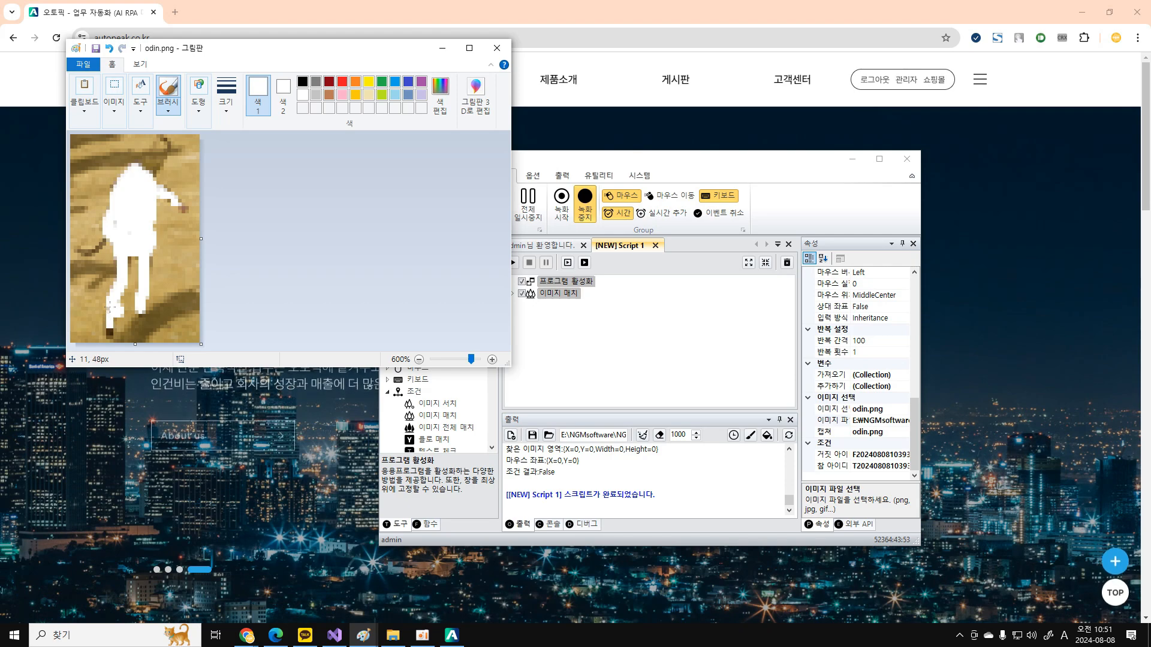
# Save the painted image as a PNG copy named mask on the desktop, accepting the loss of transparency
pyautogui.click(84, 64)
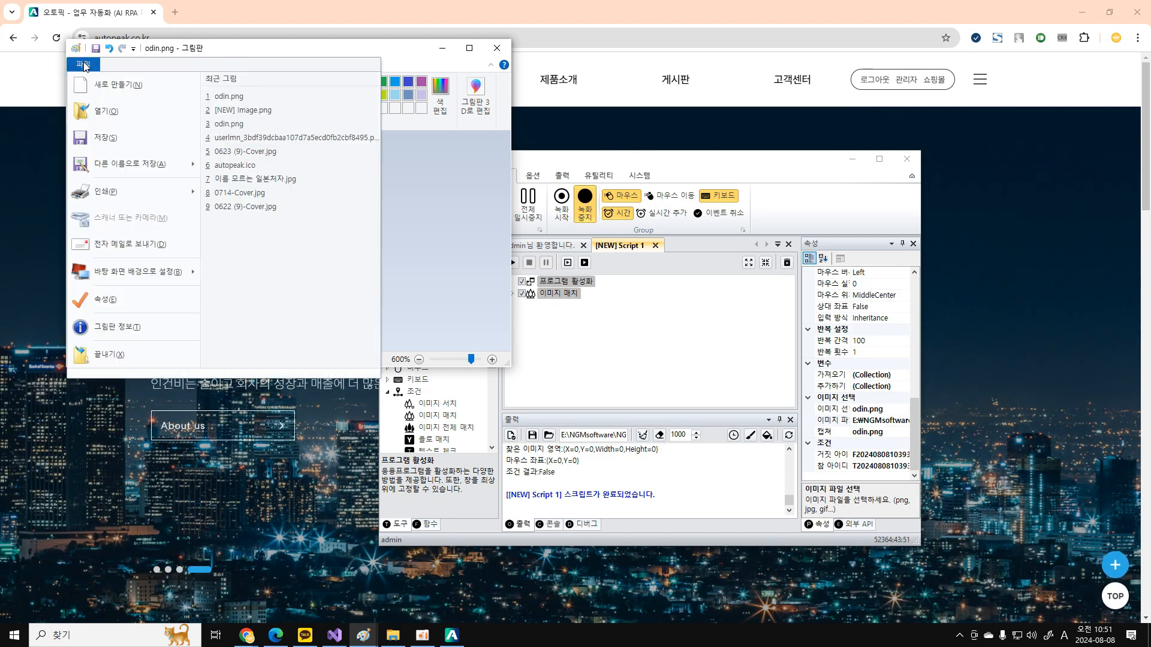
pyautogui.click(191, 163)
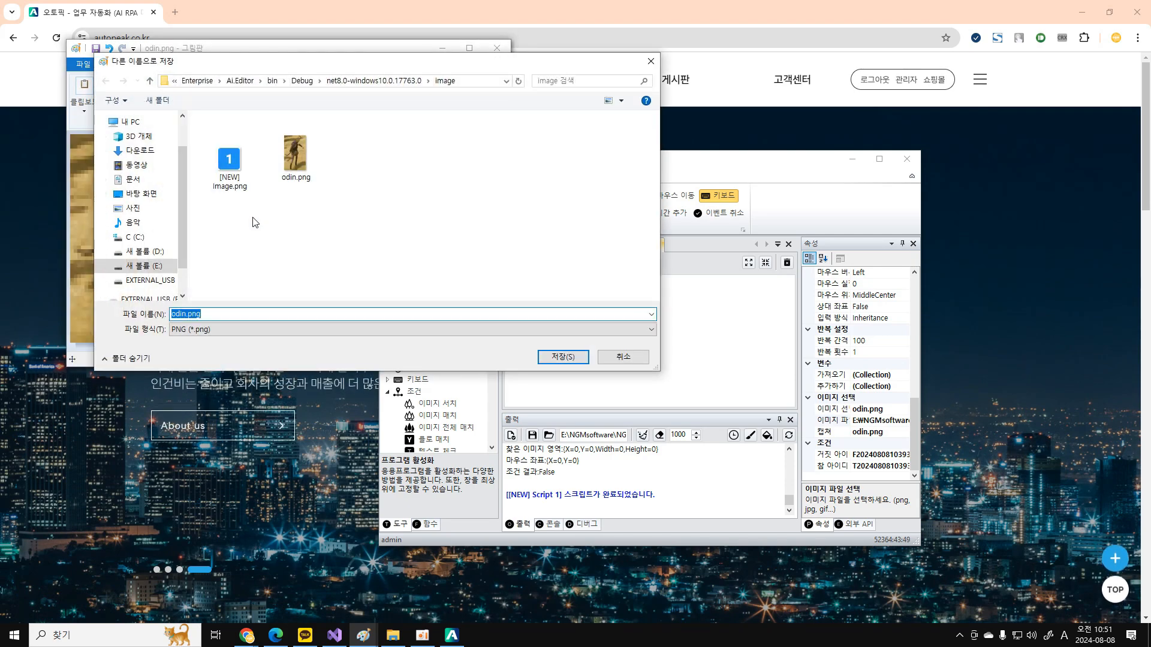
pyautogui.click(142, 193)
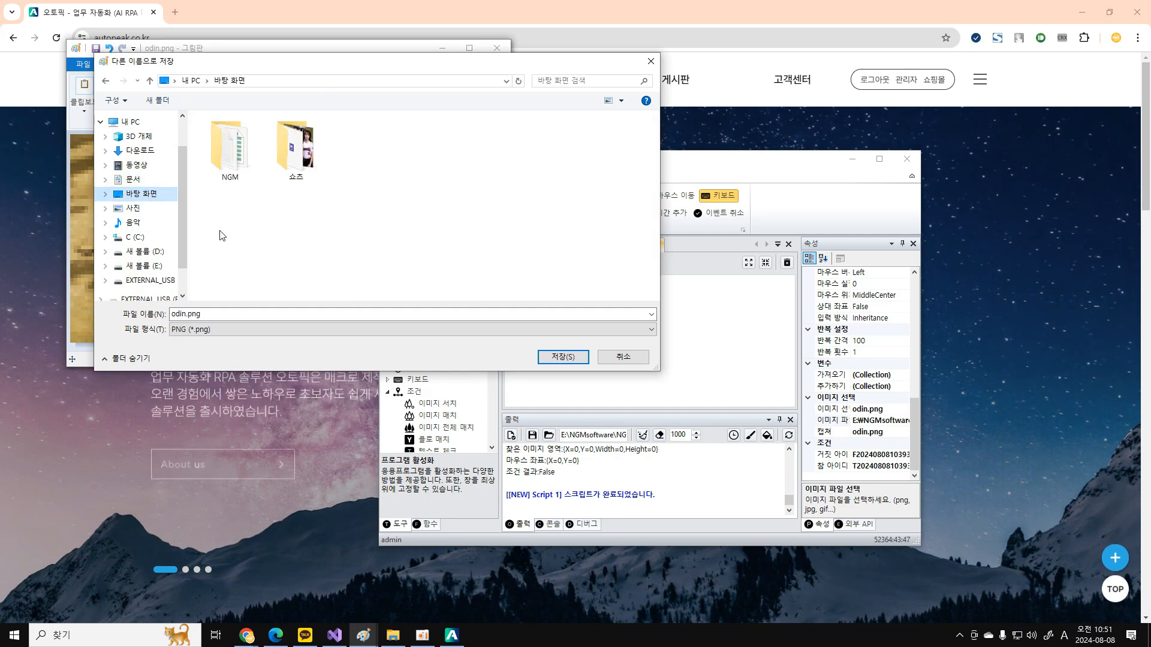
pyautogui.click(247, 330)
pyautogui.click(252, 317)
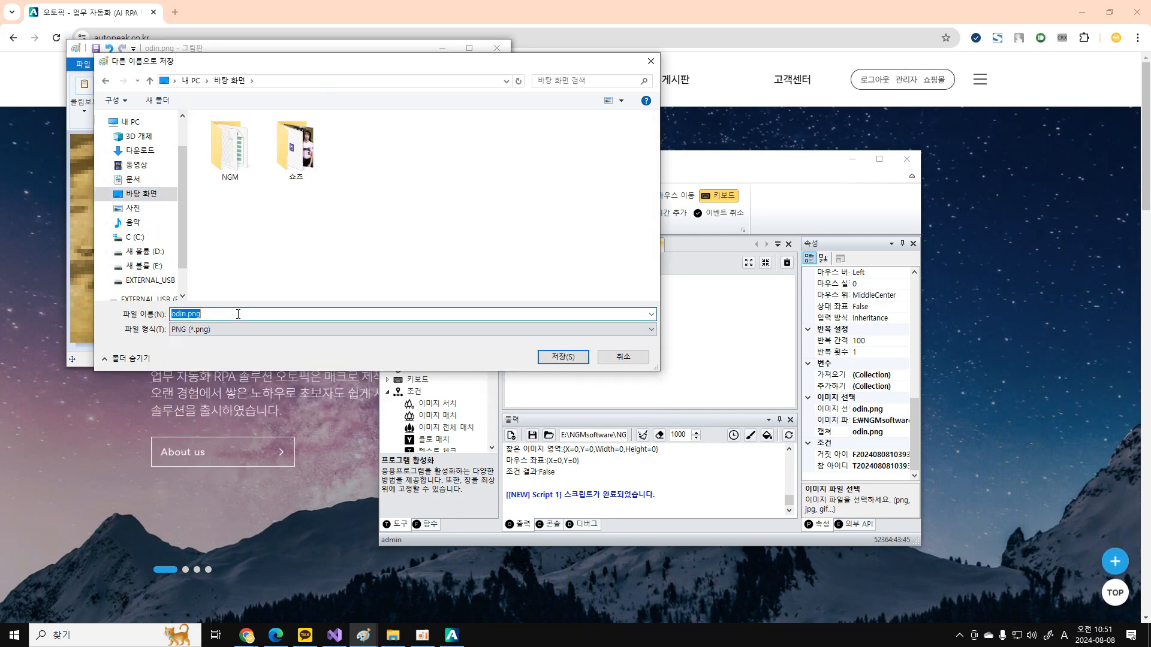
pyautogui.write('mask')
pyautogui.press('Return')
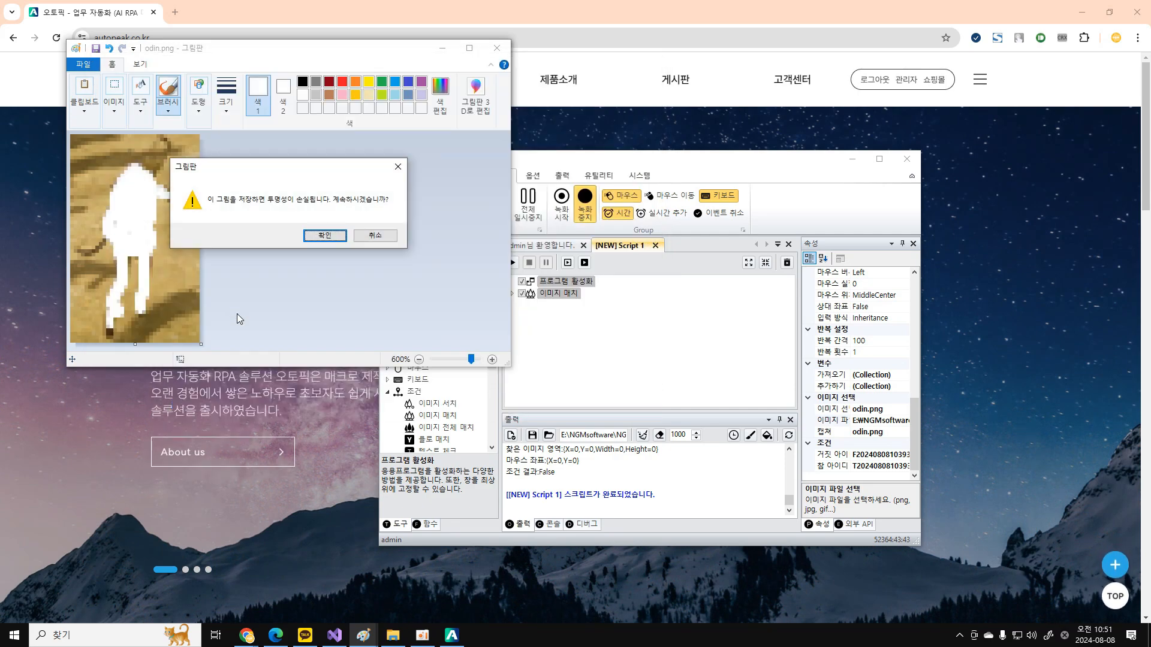
pyautogui.click(329, 233)
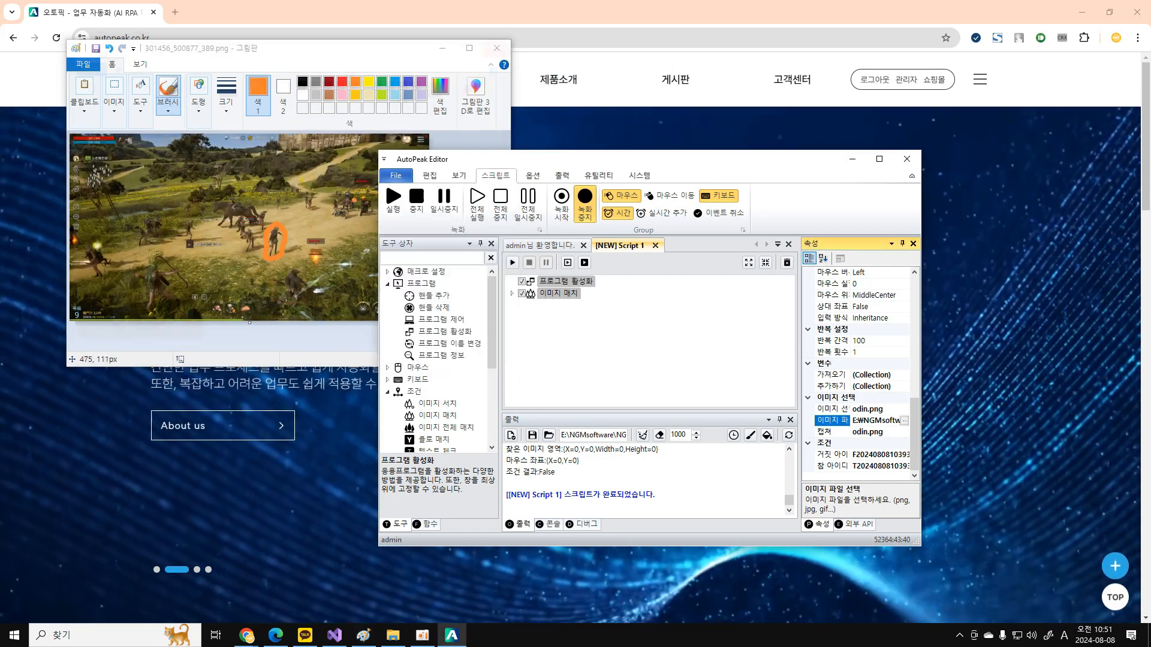
# In AutoPeak Editor, set the image match action's mask file to mask.png from the desktop and run the script
pyautogui.click(558, 294)
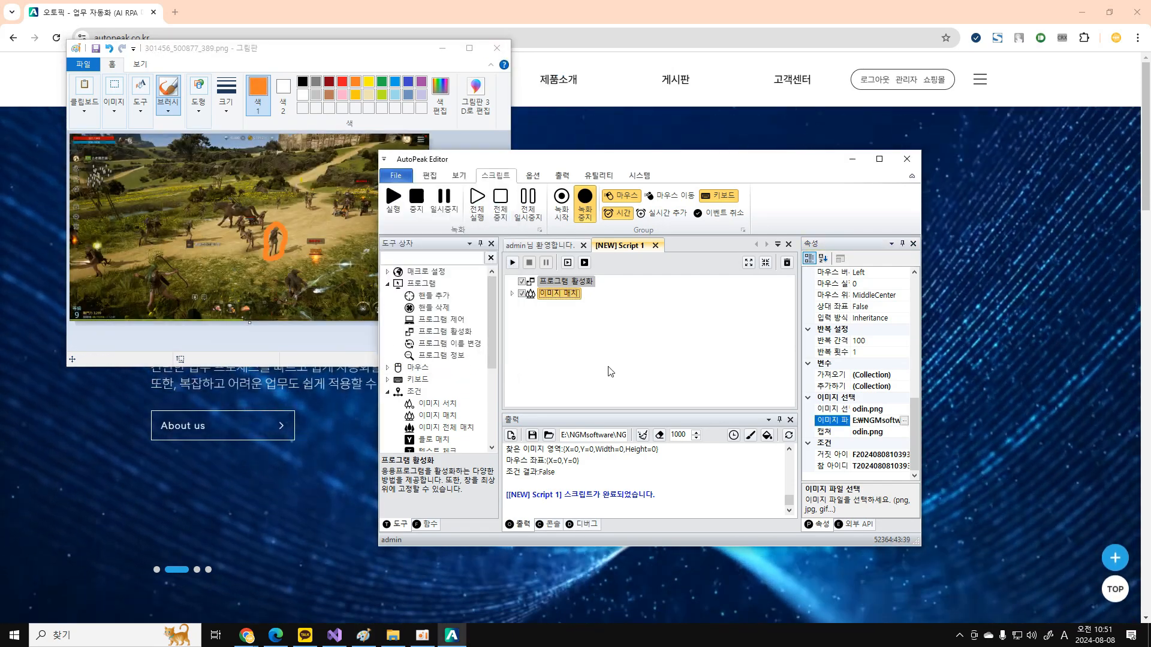
pyautogui.scroll(5, 829, 383)
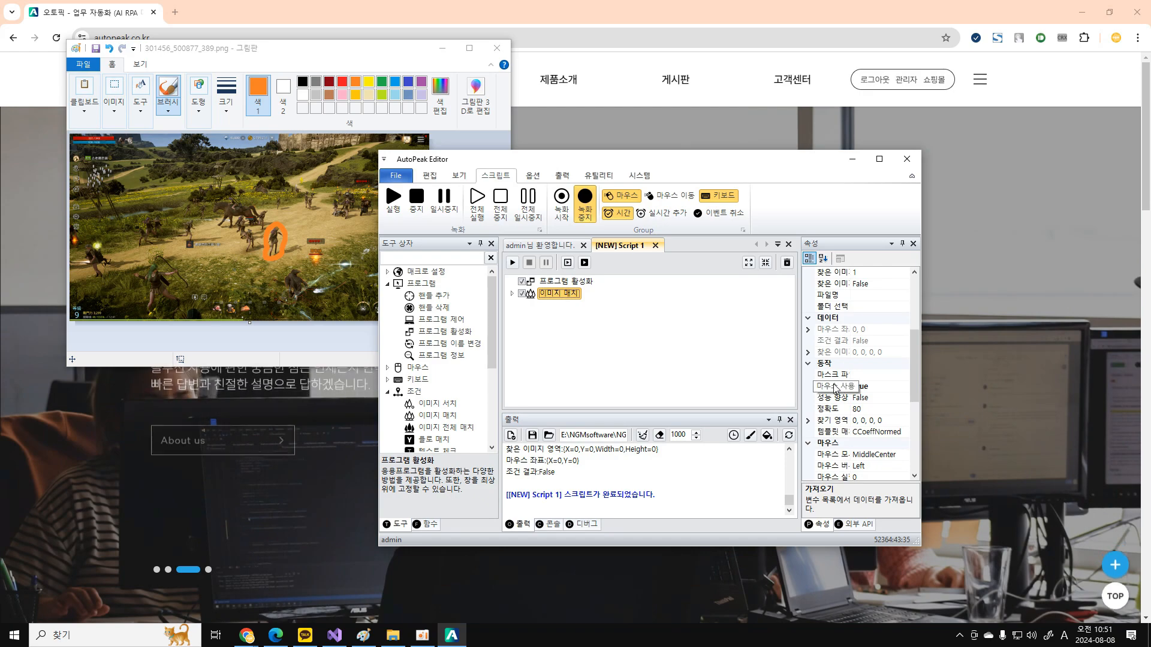
pyautogui.click(837, 379)
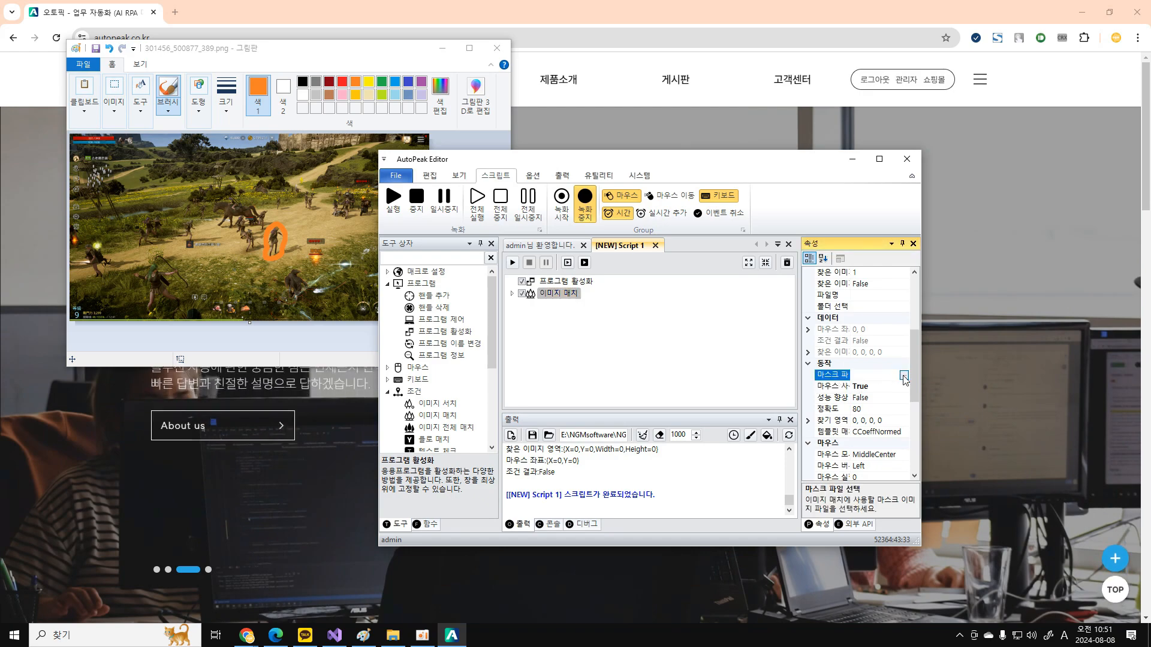
pyautogui.click(904, 376)
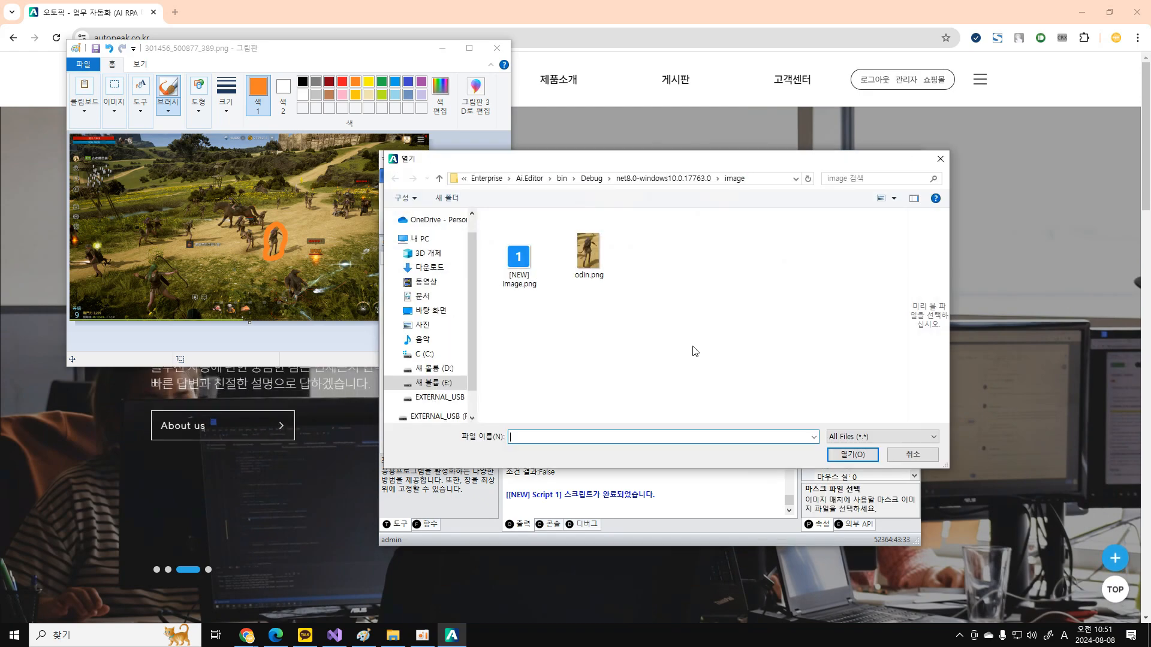
pyautogui.click(447, 317)
pyautogui.click(669, 264)
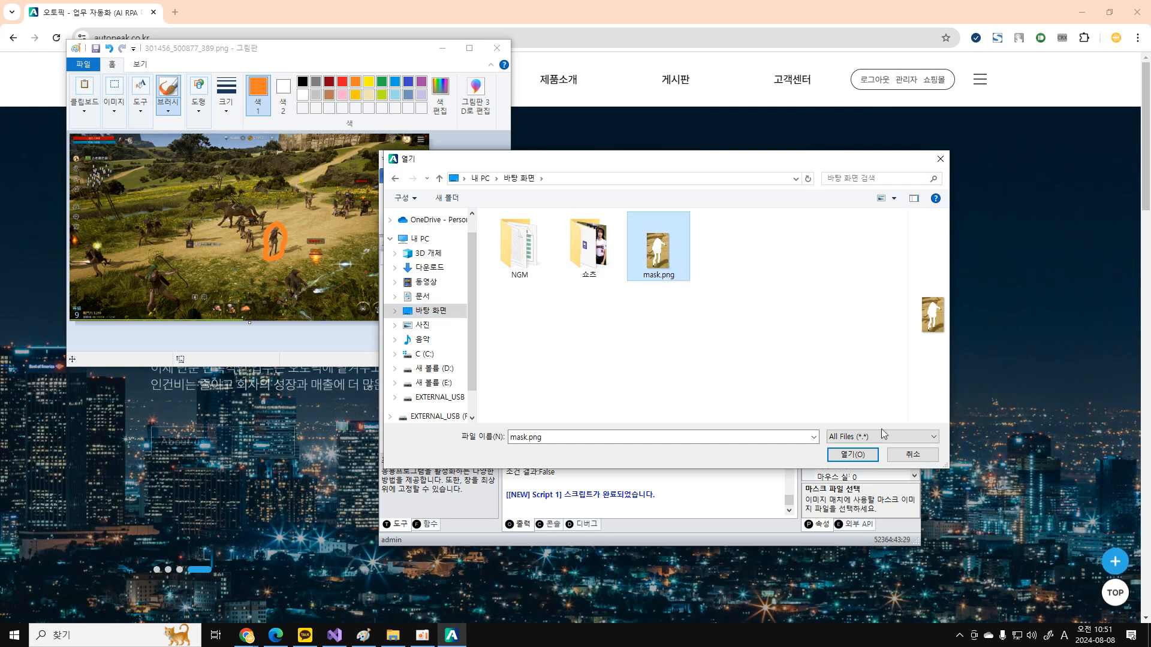
pyautogui.click(853, 455)
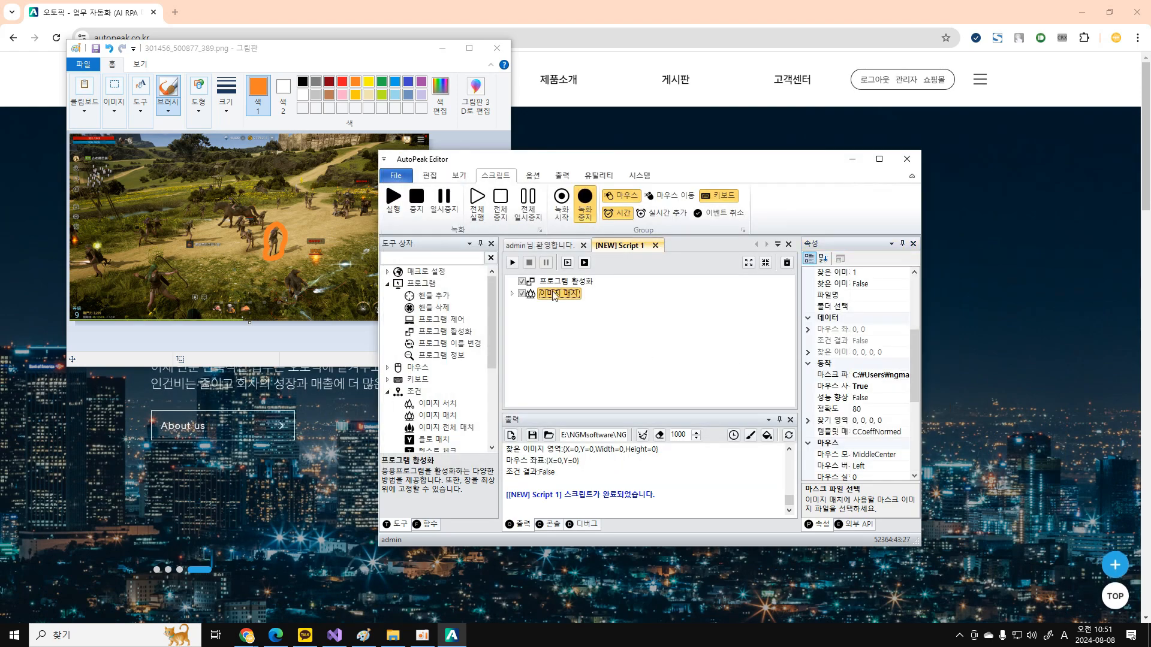
pyautogui.click(513, 265)
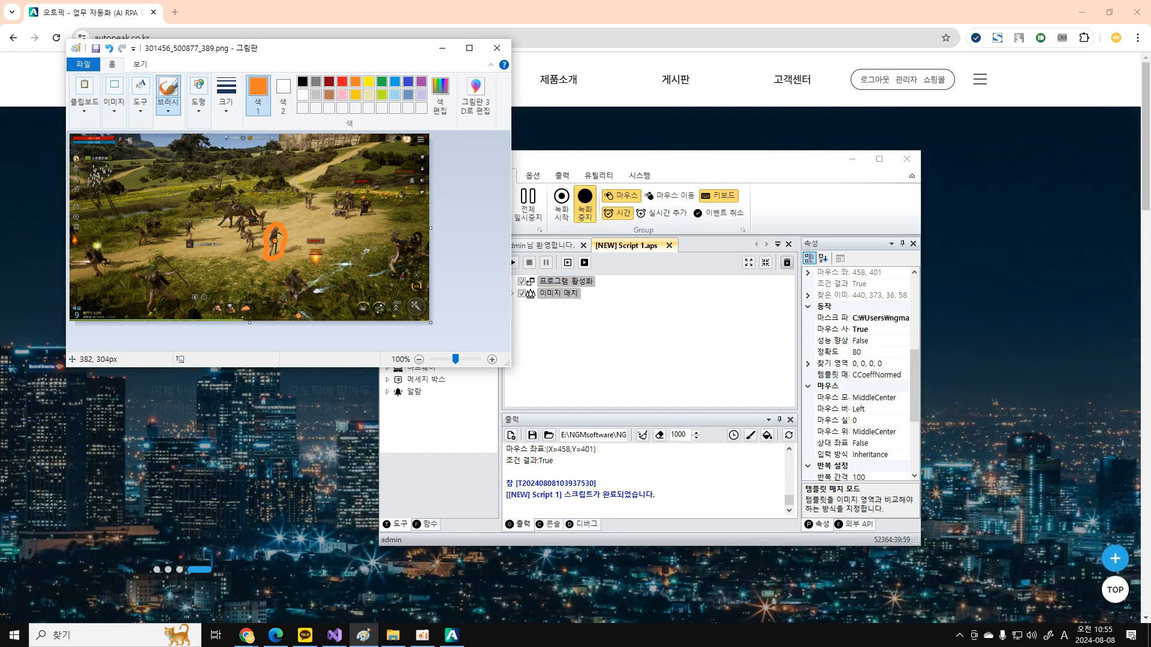
pyautogui.click(741, 355)
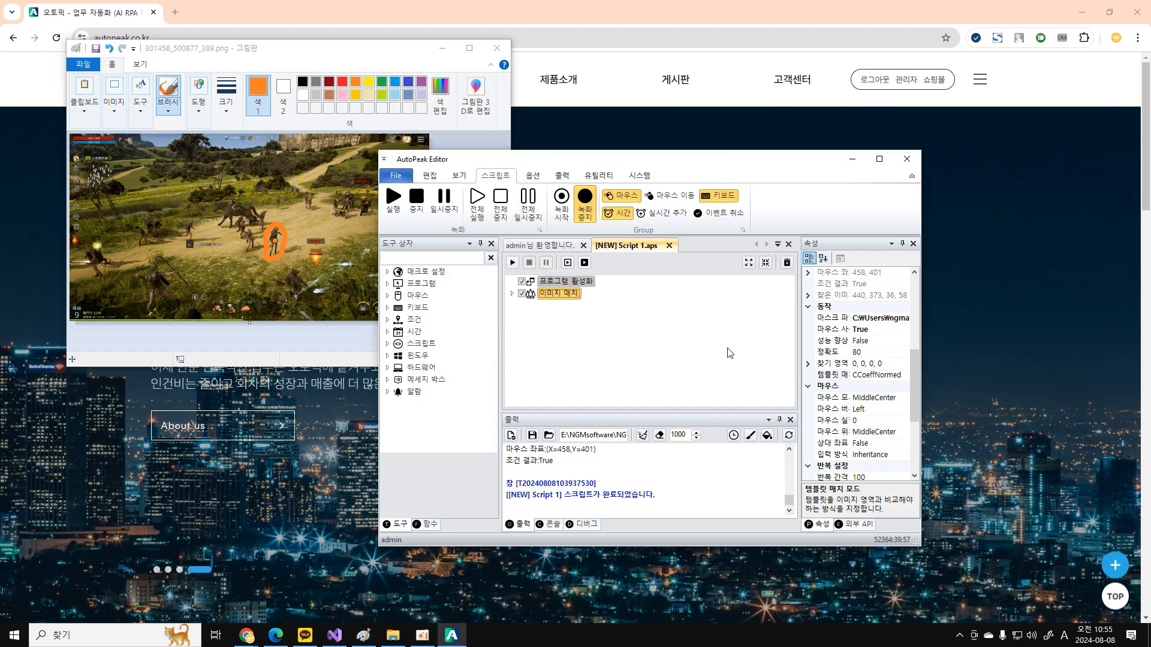